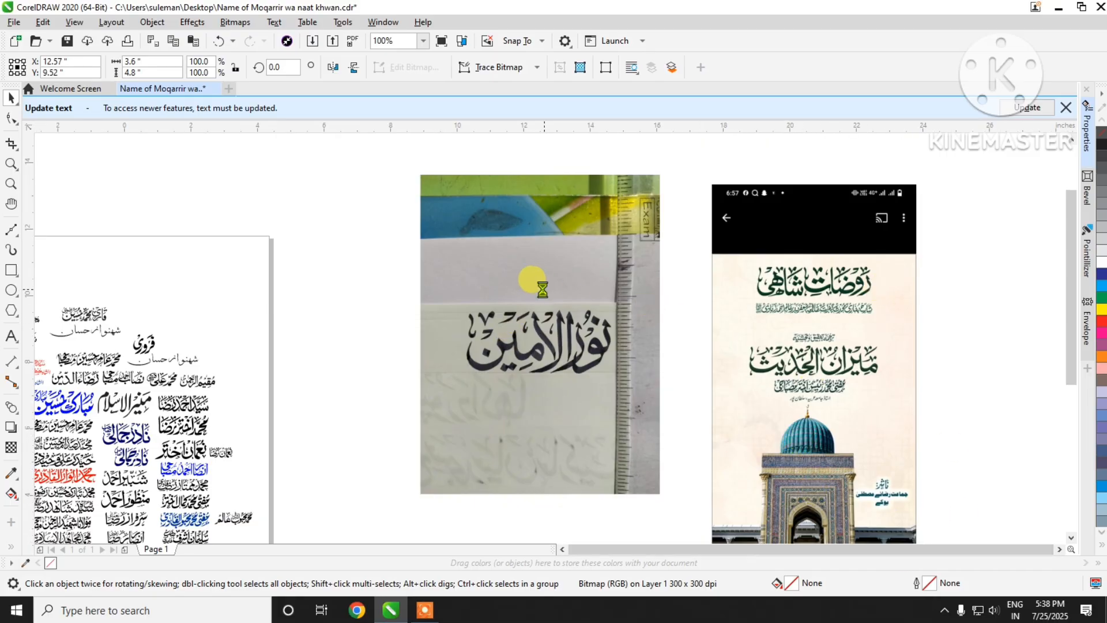
# Step: Move the phone screenshot farther away from the page and bring the calligraphy photo close to the page edge
pyautogui.press('F3')
pyautogui.moveTo(659, 326); pyautogui.dragTo(872, 301)
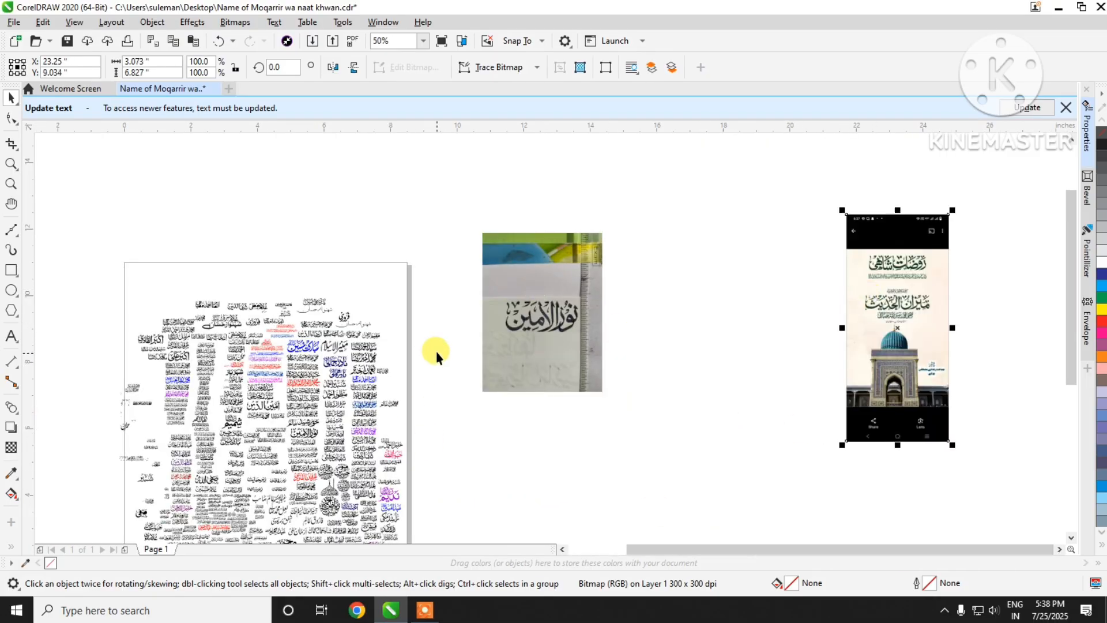
pyautogui.scroll(2, 555, 313)
pyautogui.scroll(1, 541, 318)
pyautogui.scroll(-3, 557, 320)
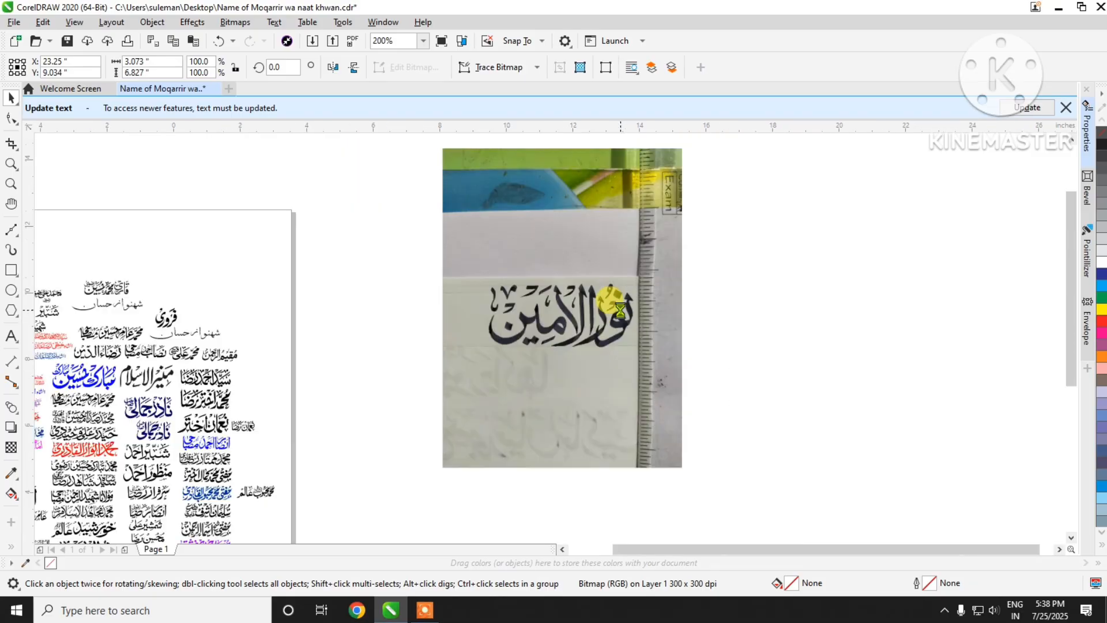
pyautogui.moveTo(604, 333); pyautogui.dragTo(535, 348)
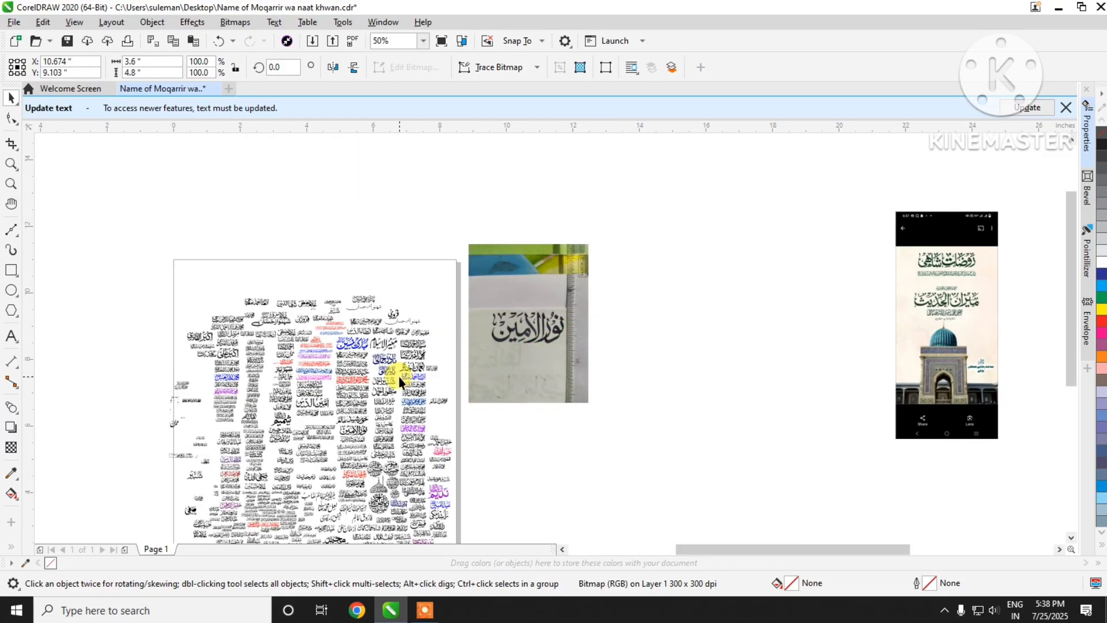
pyautogui.scroll(4, 396, 375)
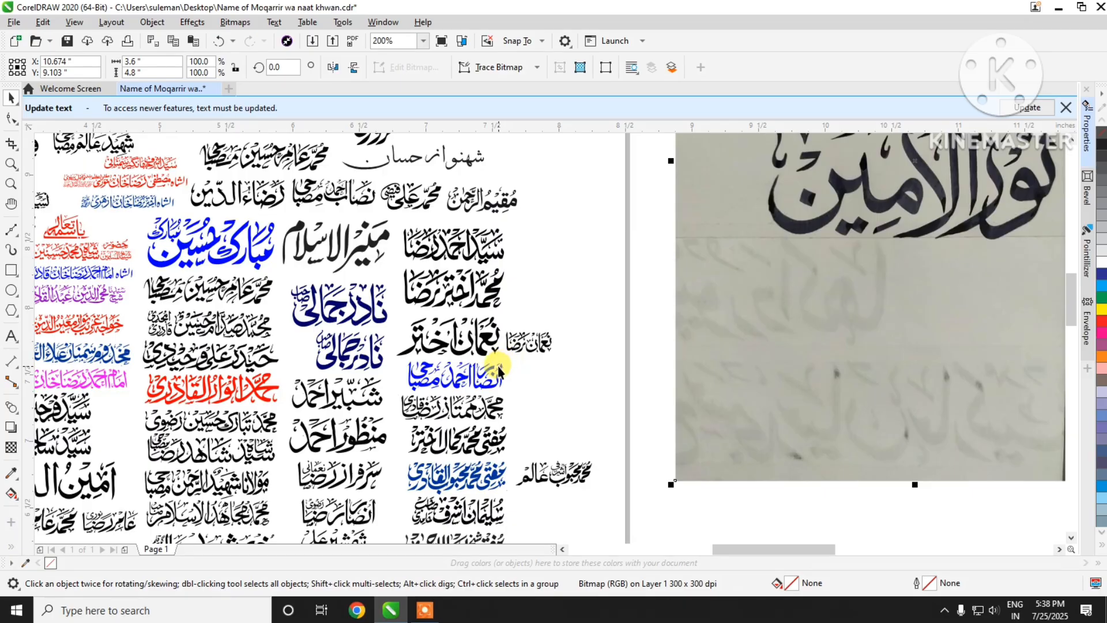
pyautogui.scroll(-2, 497, 369)
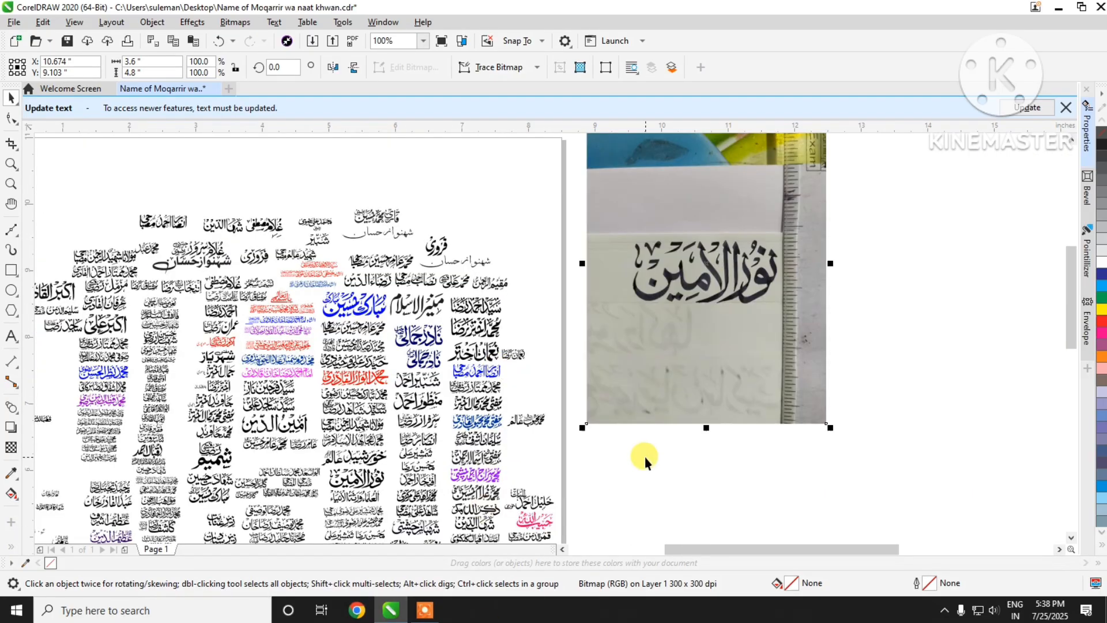
pyautogui.scroll(-2, 645, 456)
pyautogui.scroll(2, 755, 364)
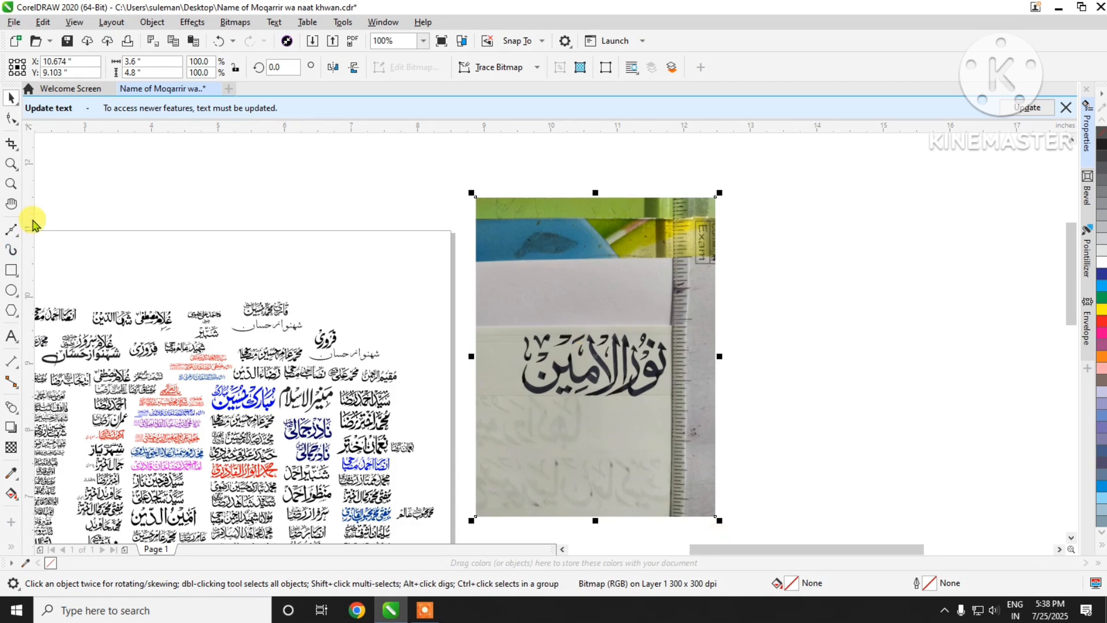
# Step: Dismiss the text update notice and crop the photo above and below the inked calligraphy line with the Shape tool
pyautogui.click(11, 118)
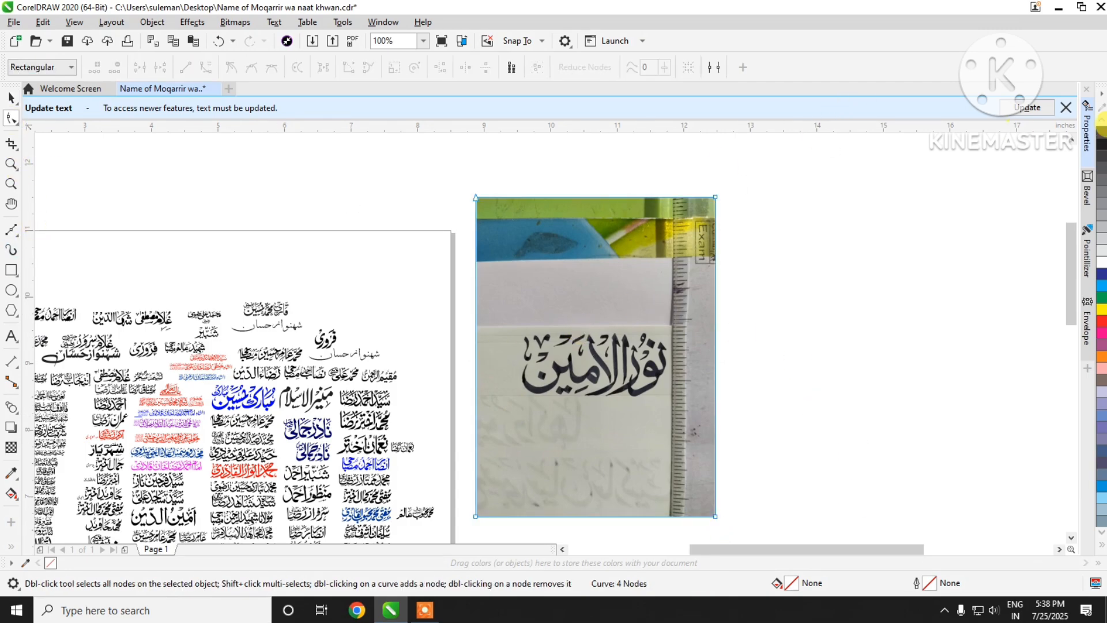
pyautogui.click(1066, 107)
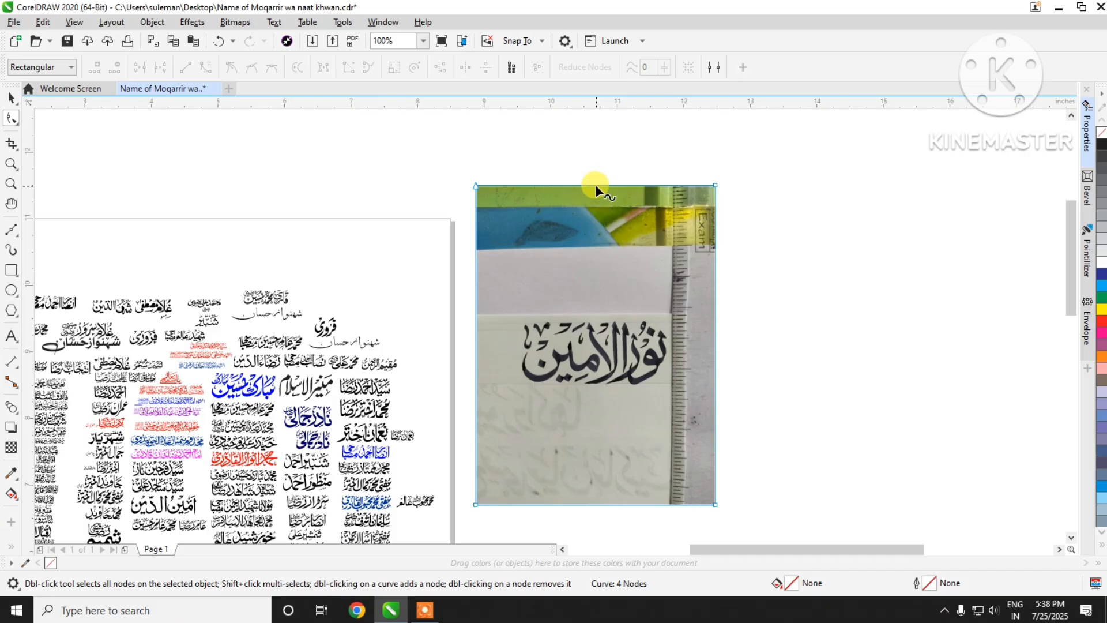
pyautogui.moveTo(810, 202); pyautogui.dragTo(810, 201)
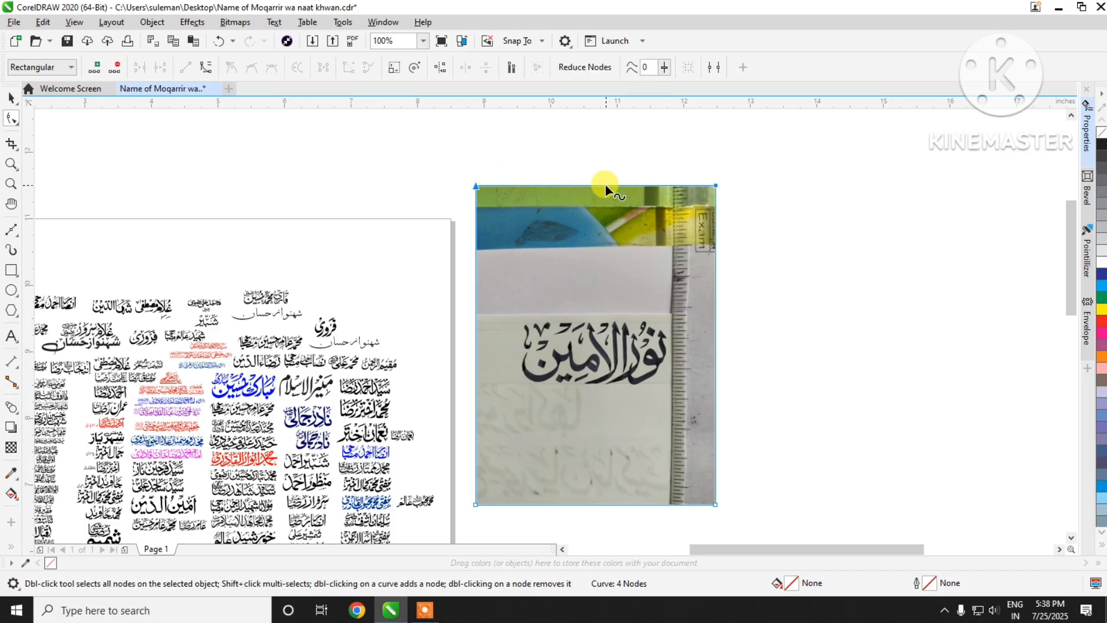
pyautogui.moveTo(605, 184); pyautogui.dragTo(609, 312)
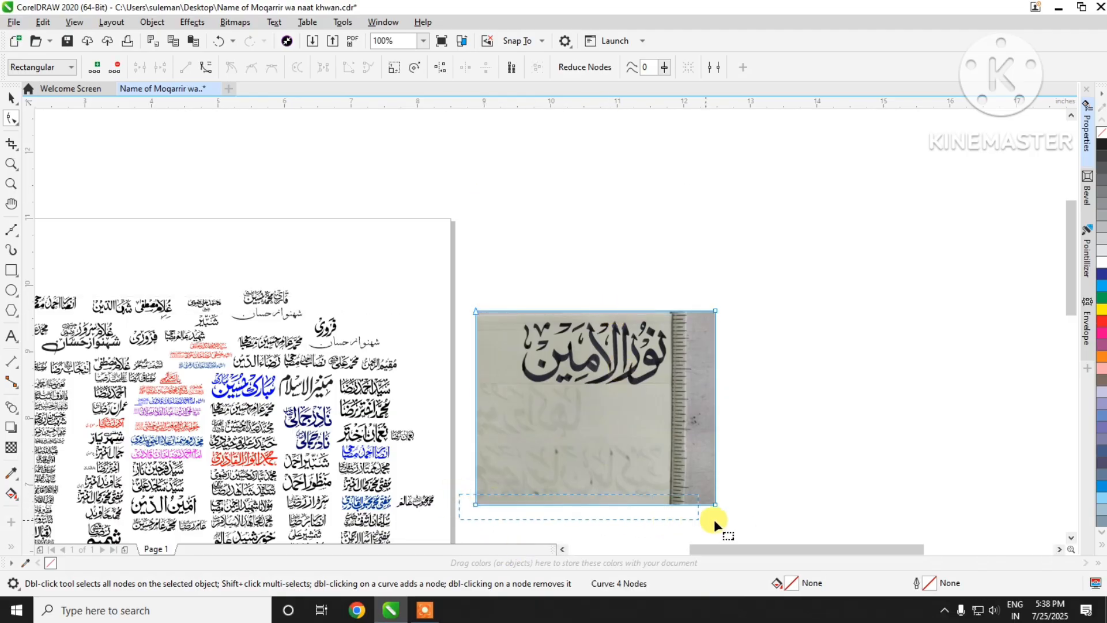
pyautogui.moveTo(598, 504); pyautogui.dragTo(600, 394)
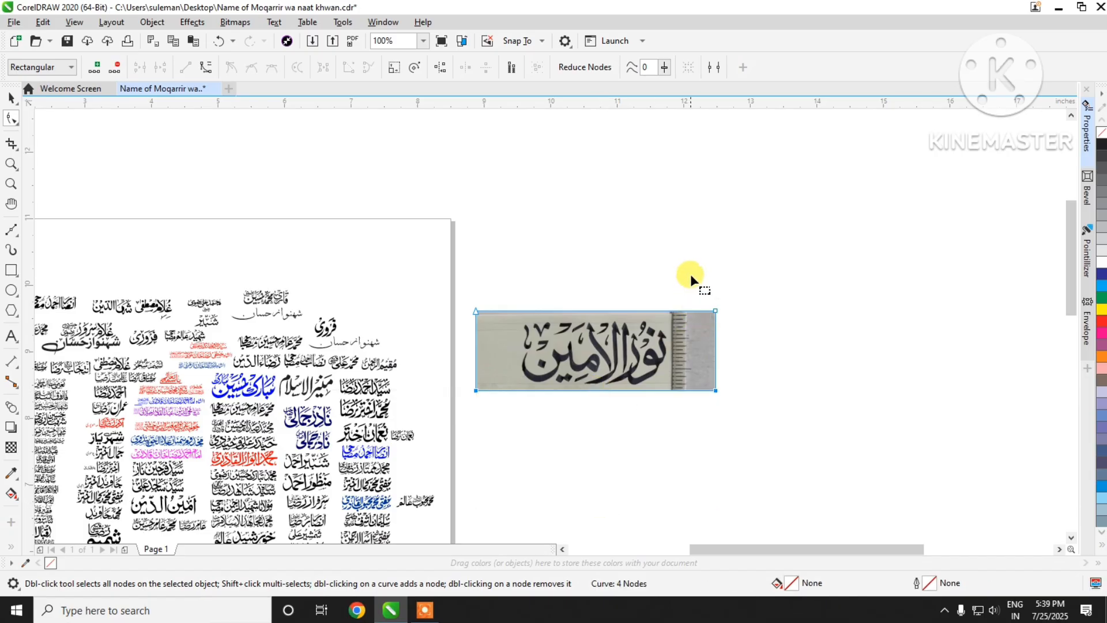
# Step: Crop both sides of the photo, cutting off the ruler and blank paper so it is about 2.27 in wide
pyautogui.moveTo(772, 446); pyautogui.dragTo(773, 446)
pyautogui.scroll(2, 673, 332)
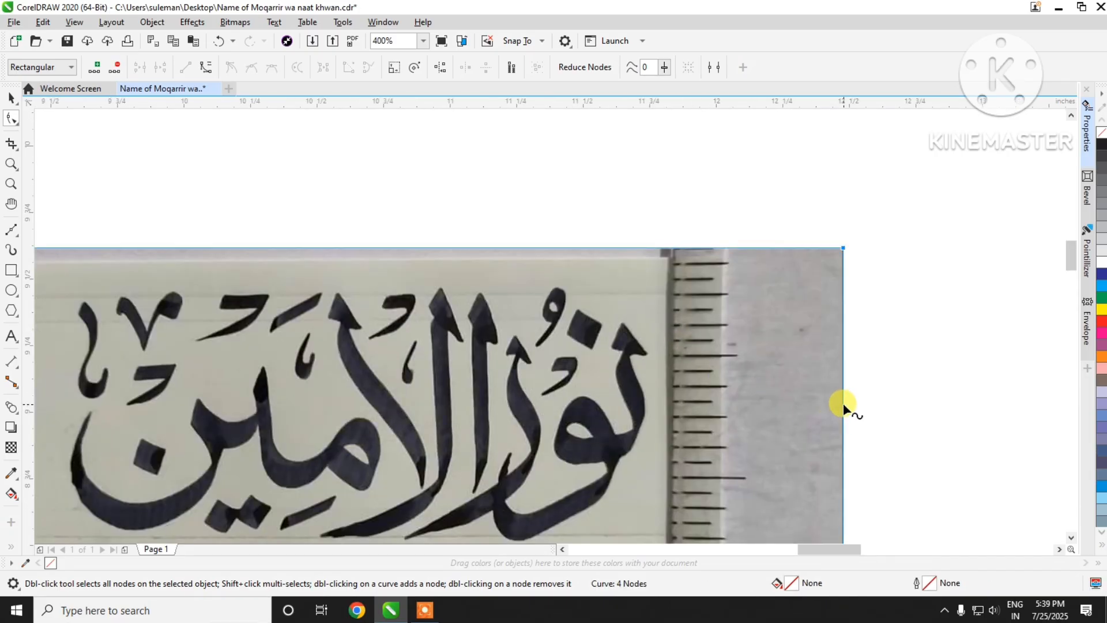
pyautogui.moveTo(843, 407); pyautogui.dragTo(661, 414)
pyautogui.scroll(-1, 791, 306)
pyautogui.moveTo(314, 257); pyautogui.dragTo(377, 475)
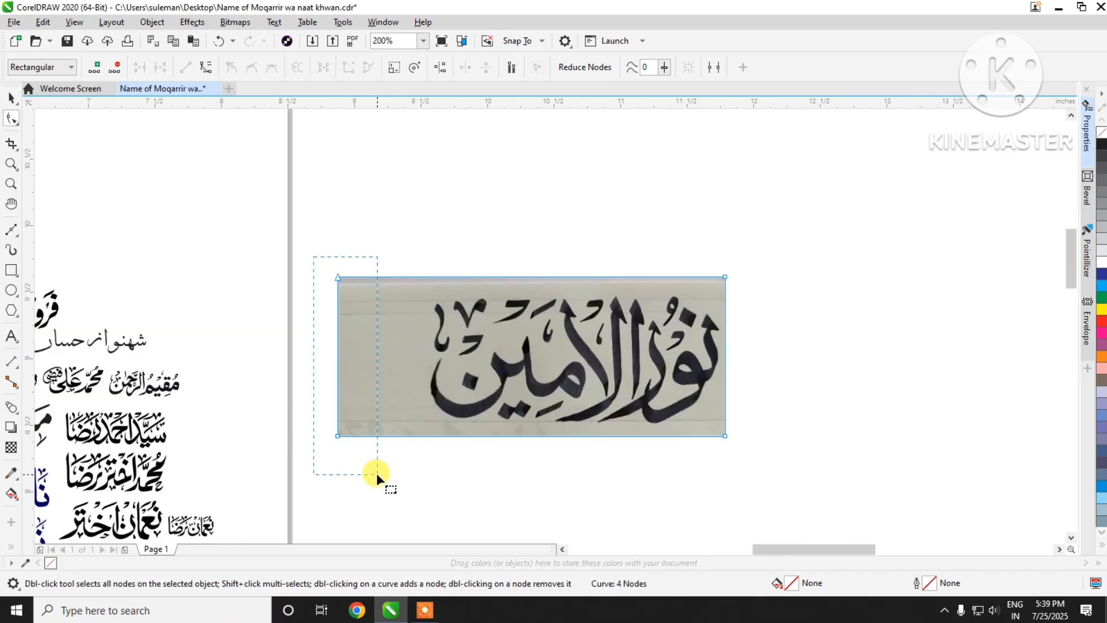
pyautogui.moveTo(337, 358); pyautogui.dragTo(423, 361)
# Step: Convert the cropped photo to a 300 dpi CMYK Color (32-bit) bitmap with anti-aliasing and a transparent background
pyautogui.click(11, 98)
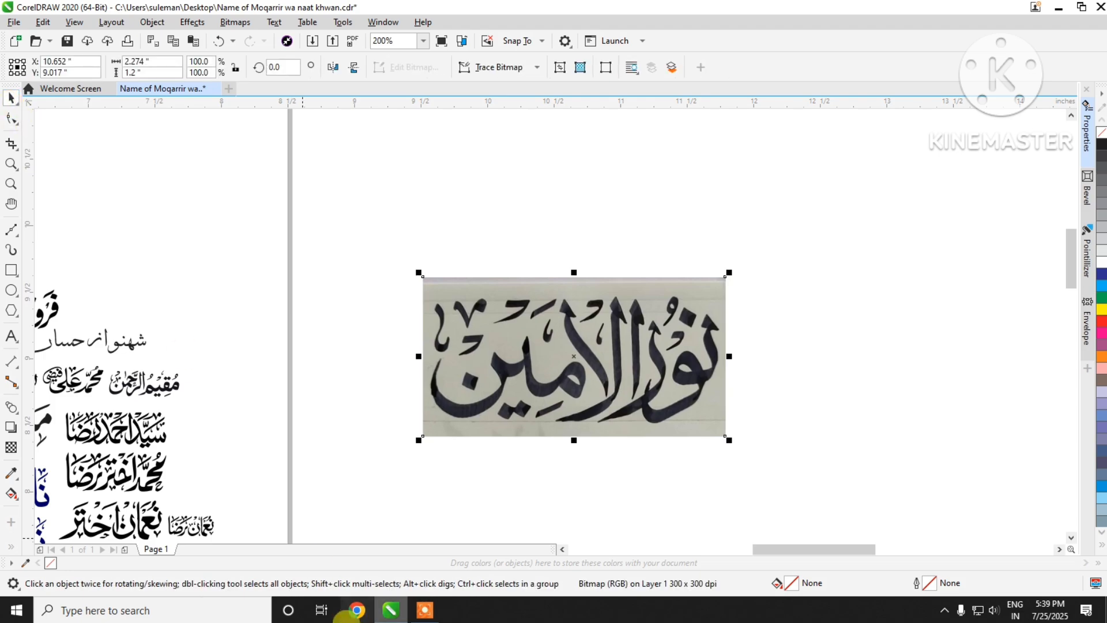
pyautogui.click(236, 23)
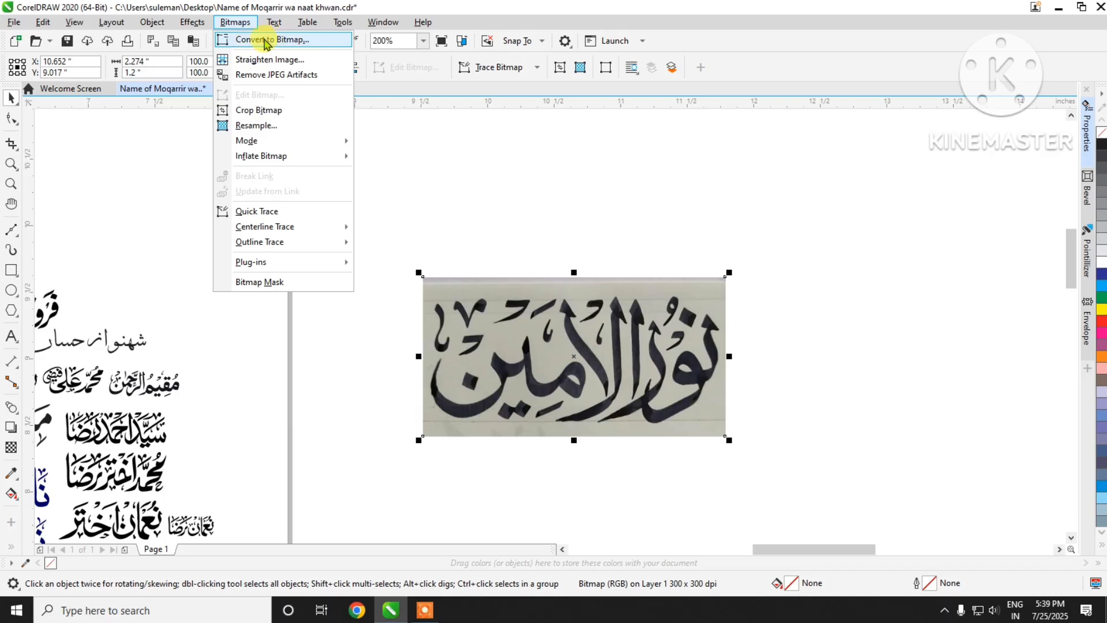
pyautogui.click(321, 40)
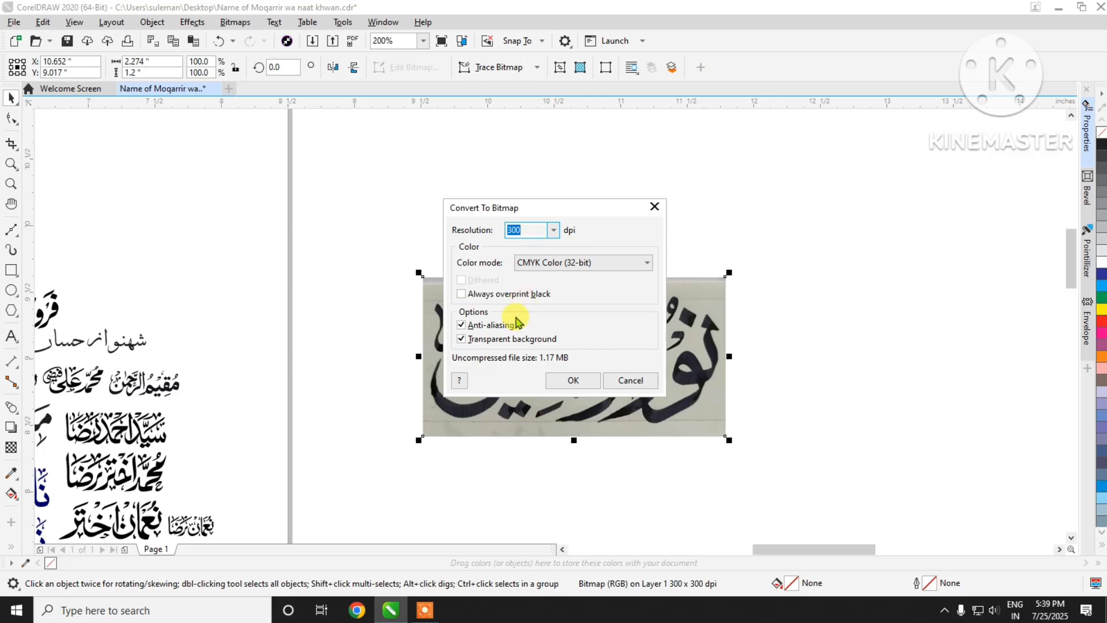
pyautogui.click(573, 381)
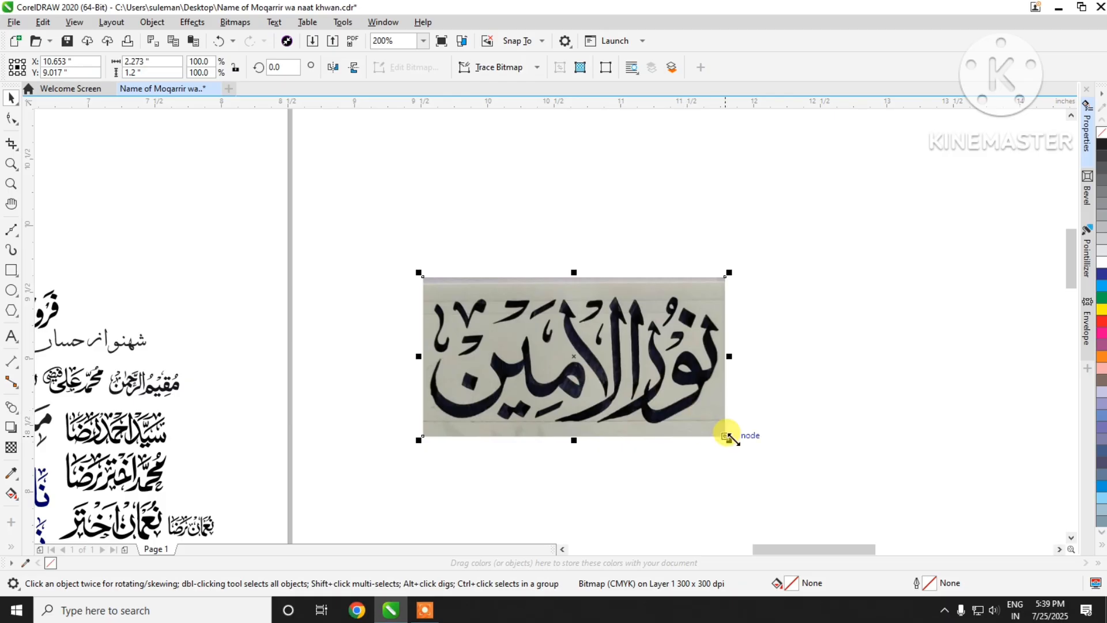
# Step: Start an Outline Trace of the cropped calligraphy bitmap using the Line Art image type
pyautogui.scroll(2, 728, 437)
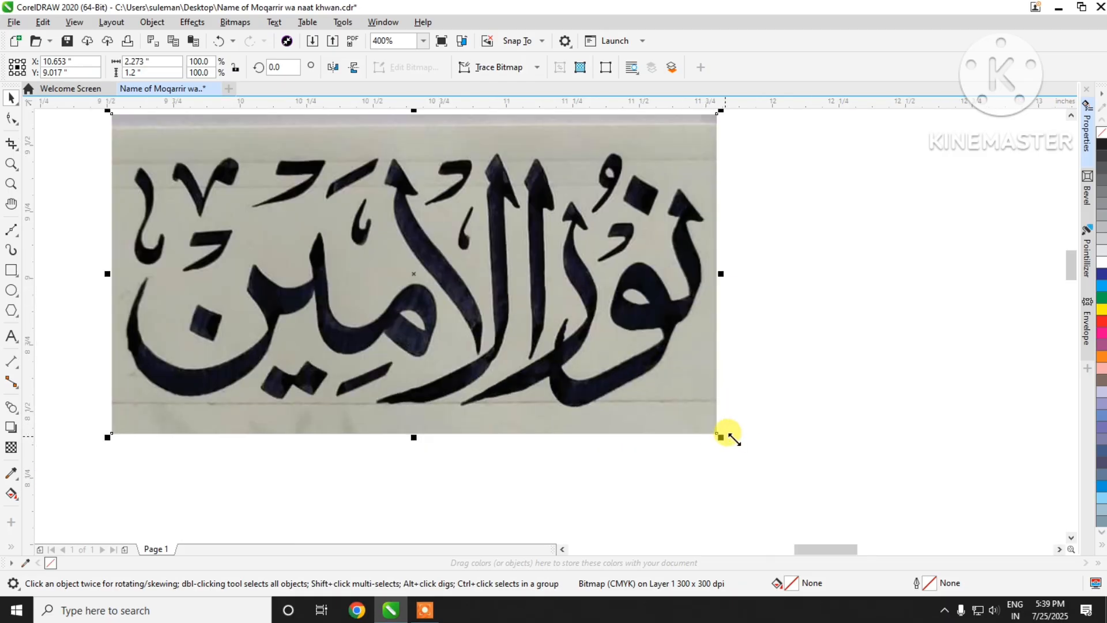
pyautogui.scroll(-3, 728, 436)
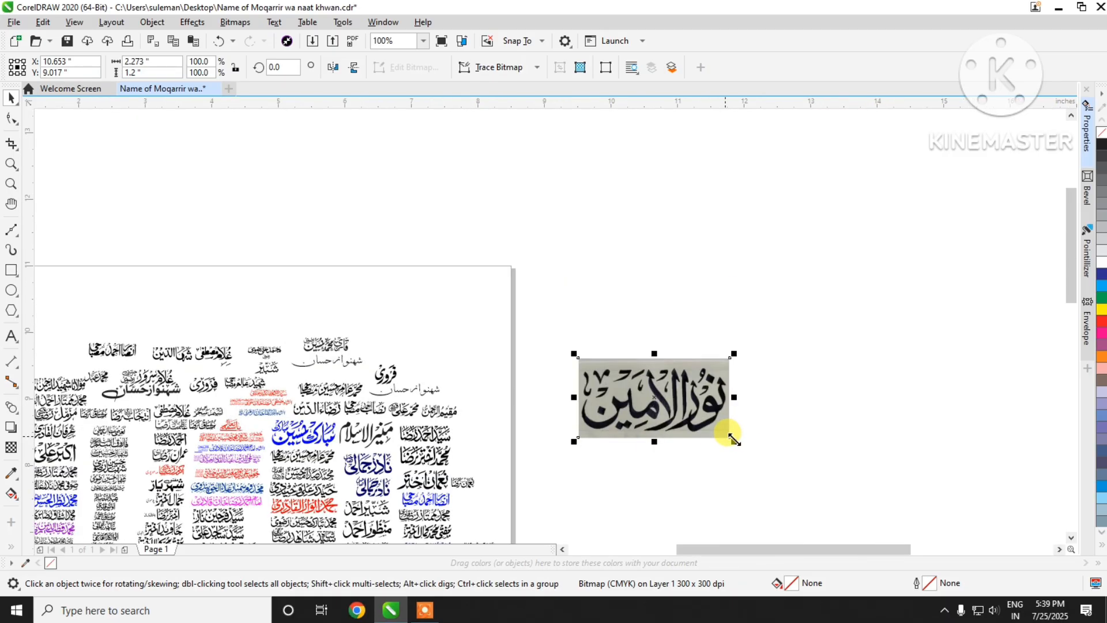
pyautogui.scroll(1, 729, 442)
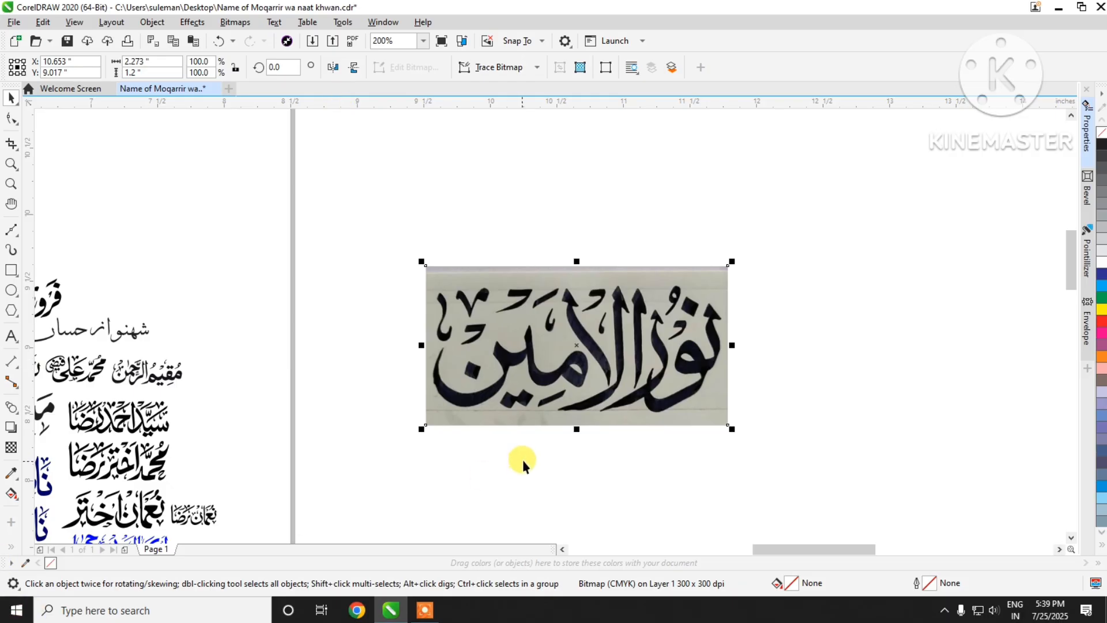
pyautogui.click(538, 68)
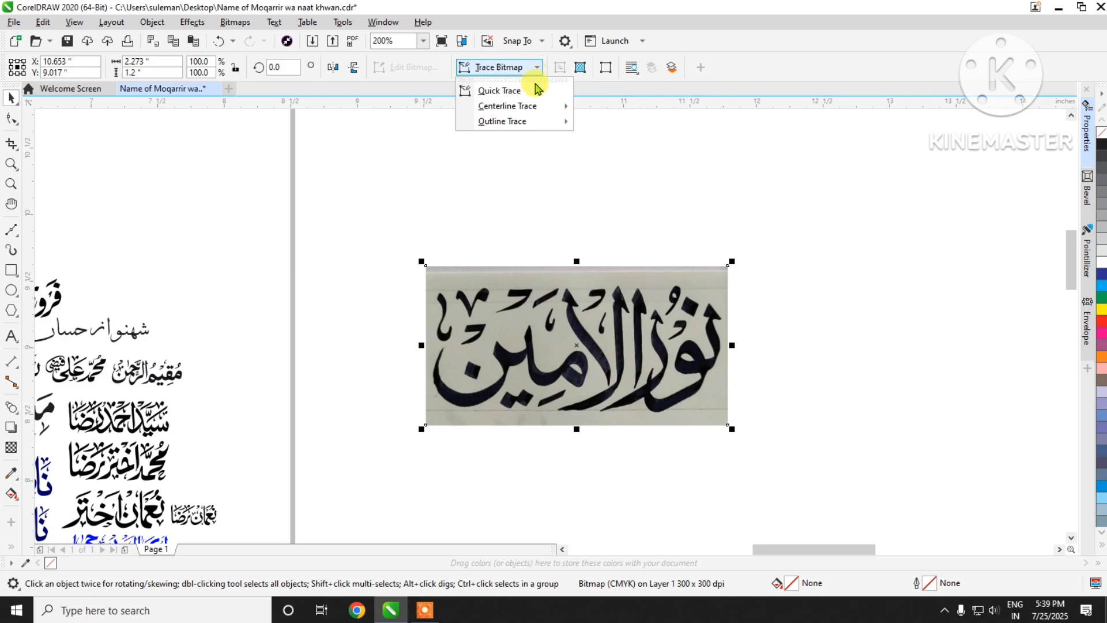
pyautogui.moveTo(531, 127)
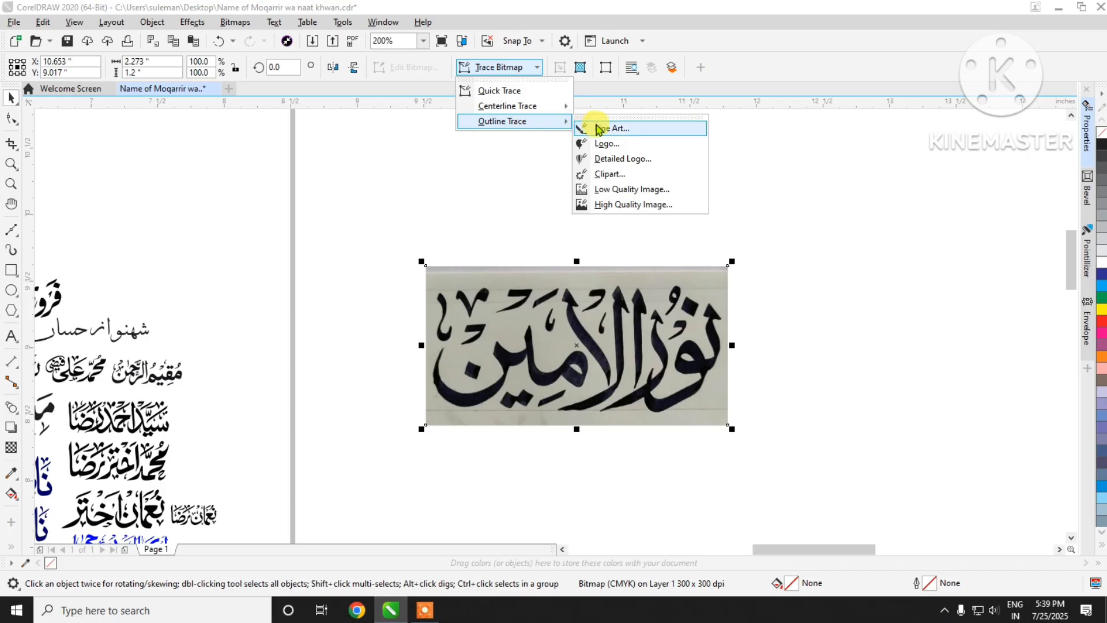
pyautogui.click(661, 134)
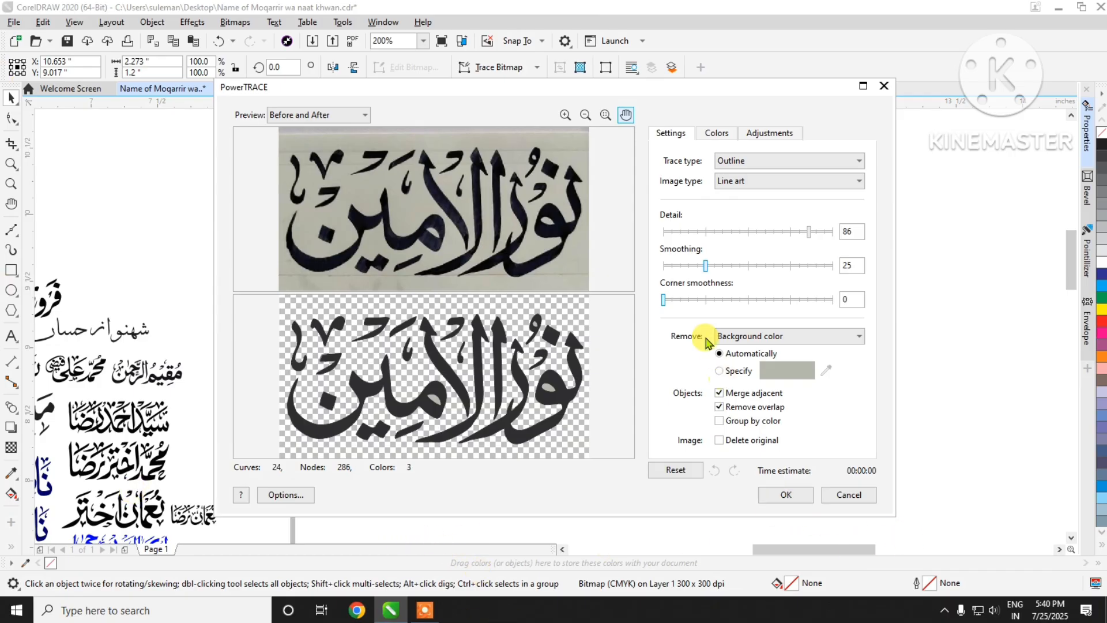
# Step: Set the trace's corner smoothness to 6, smoothing to 27 and detail to 89, and apply it
pyautogui.click(675, 300)
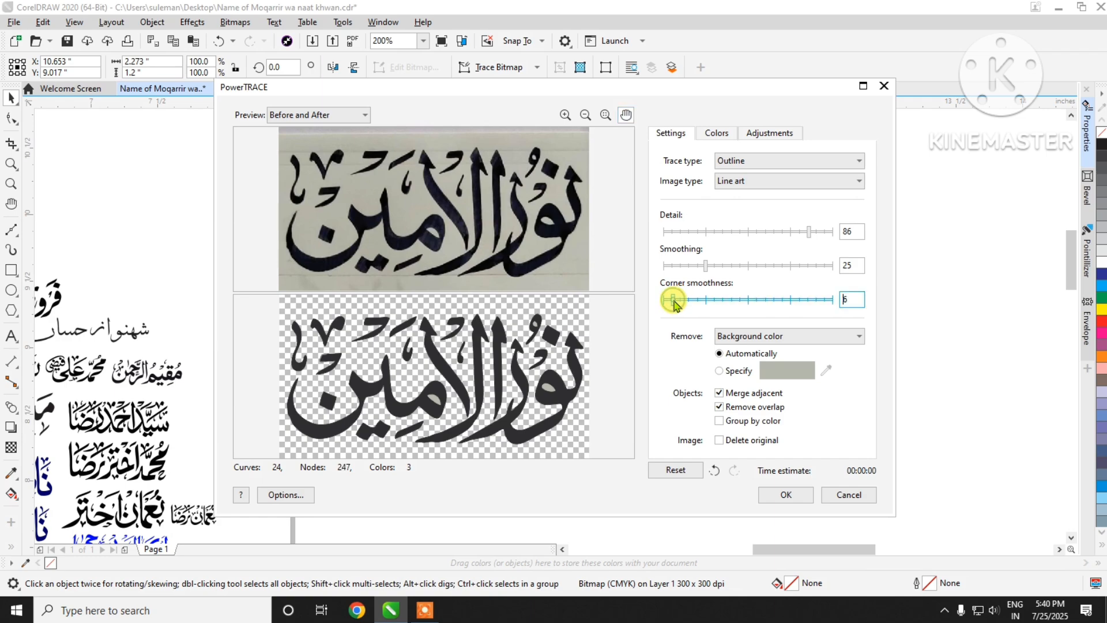
pyautogui.click(711, 266)
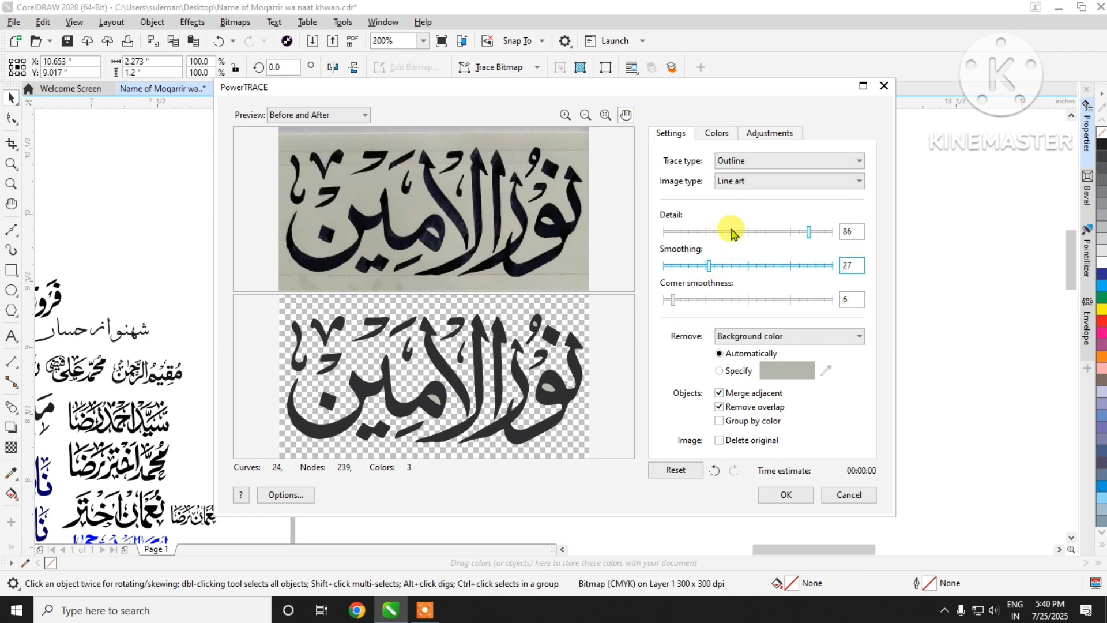
pyautogui.click(815, 232)
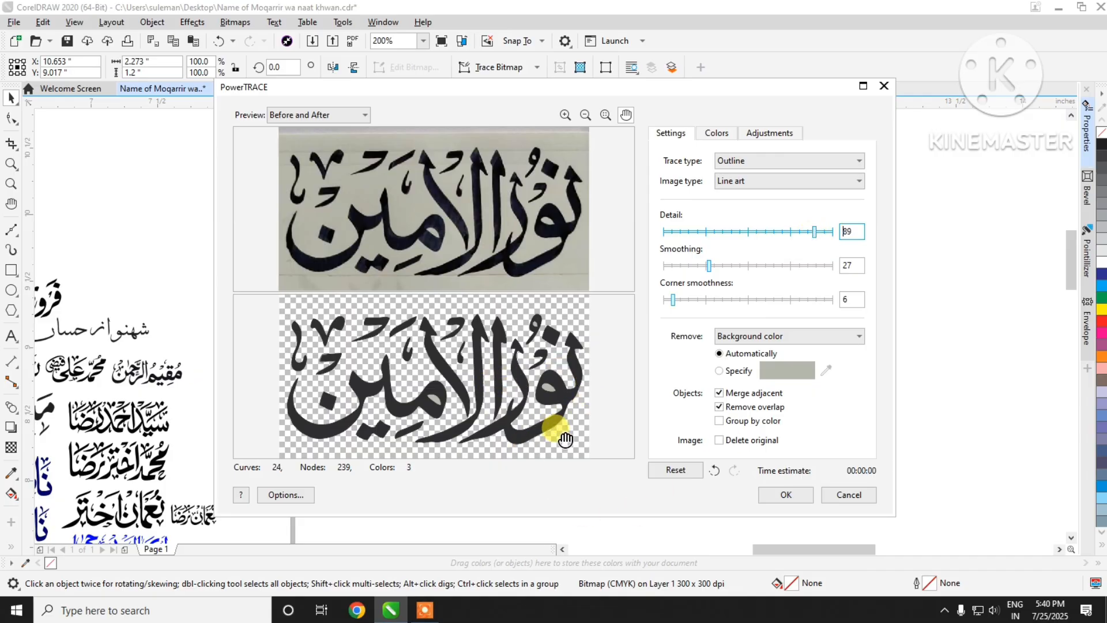
pyautogui.click(782, 491)
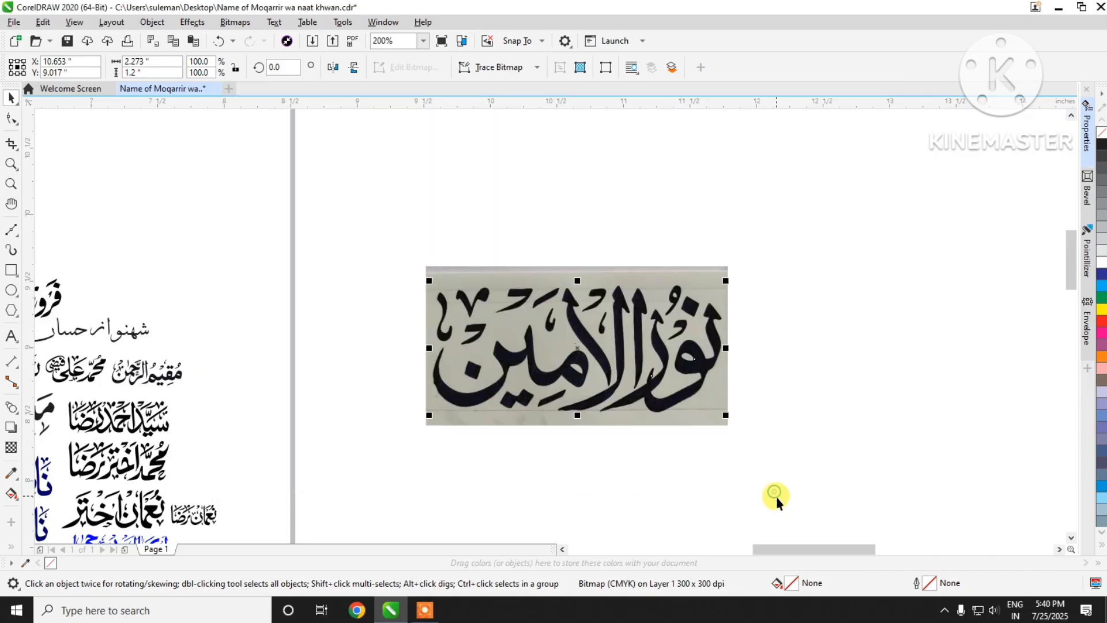
# Step: Move the traced lettering off the source photo and delete the photo
pyautogui.moveTo(655, 404)
pyautogui.mouseDown()
pyautogui.moveTo(640, 377)
pyautogui.moveTo(655, 377)
pyautogui.moveTo(674, 326)
pyautogui.moveTo(778, 271)
pyautogui.moveTo(946, 341)
pyautogui.moveTo(971, 376)
pyautogui.mouseUp()
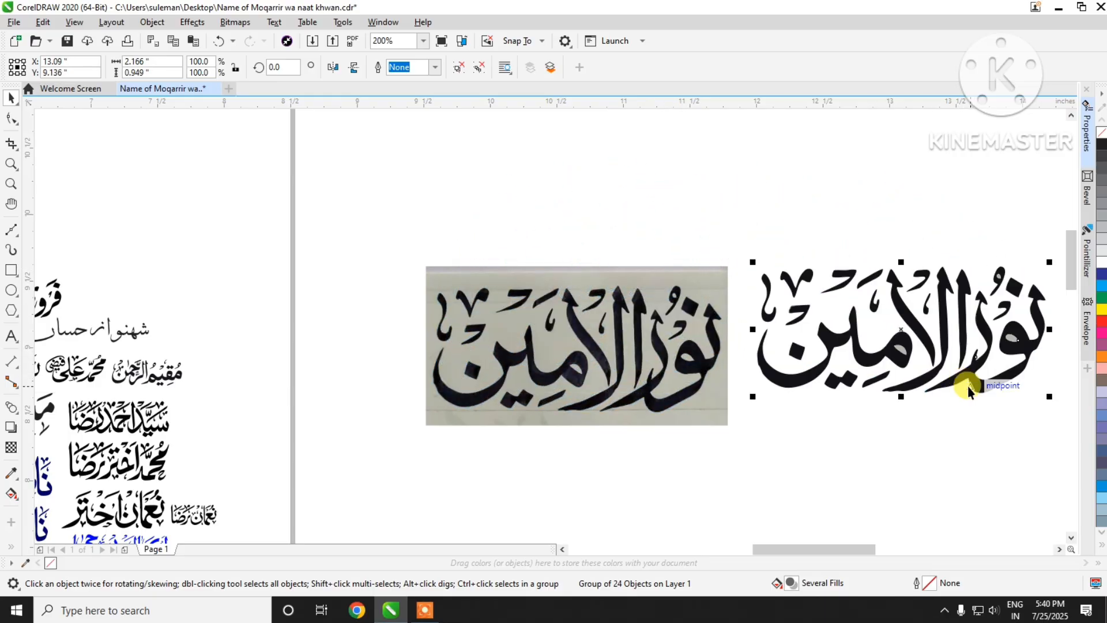
pyautogui.click(598, 366)
pyautogui.moveTo(598, 365); pyautogui.dragTo(363, 320)
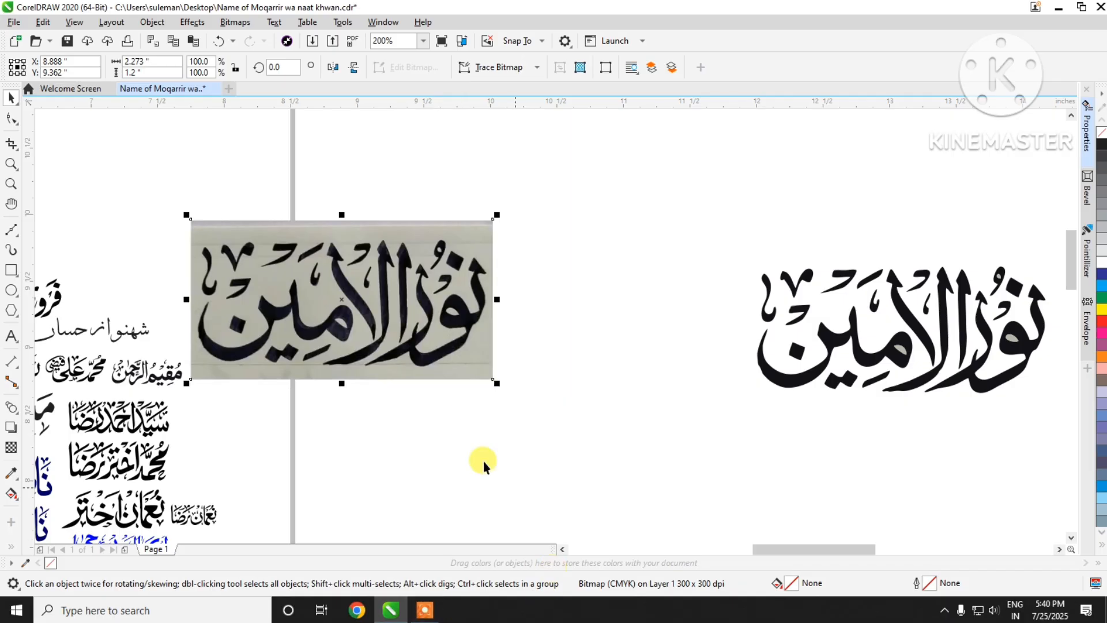
pyautogui.scroll(5, 382, 333)
pyautogui.scroll(-5, 387, 337)
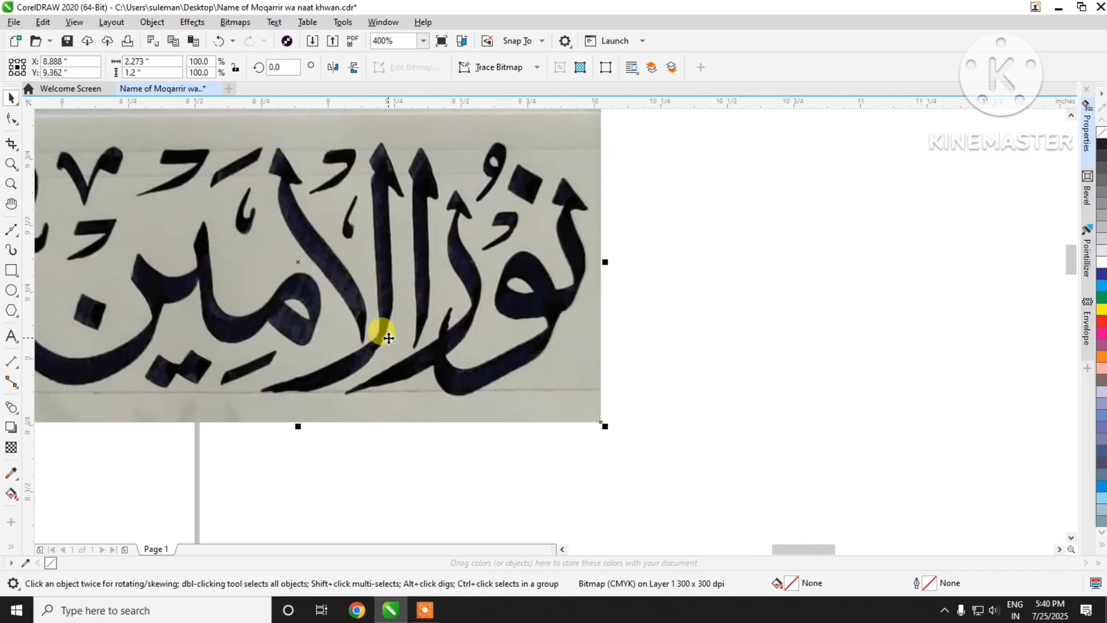
pyautogui.rightClick(423, 347)
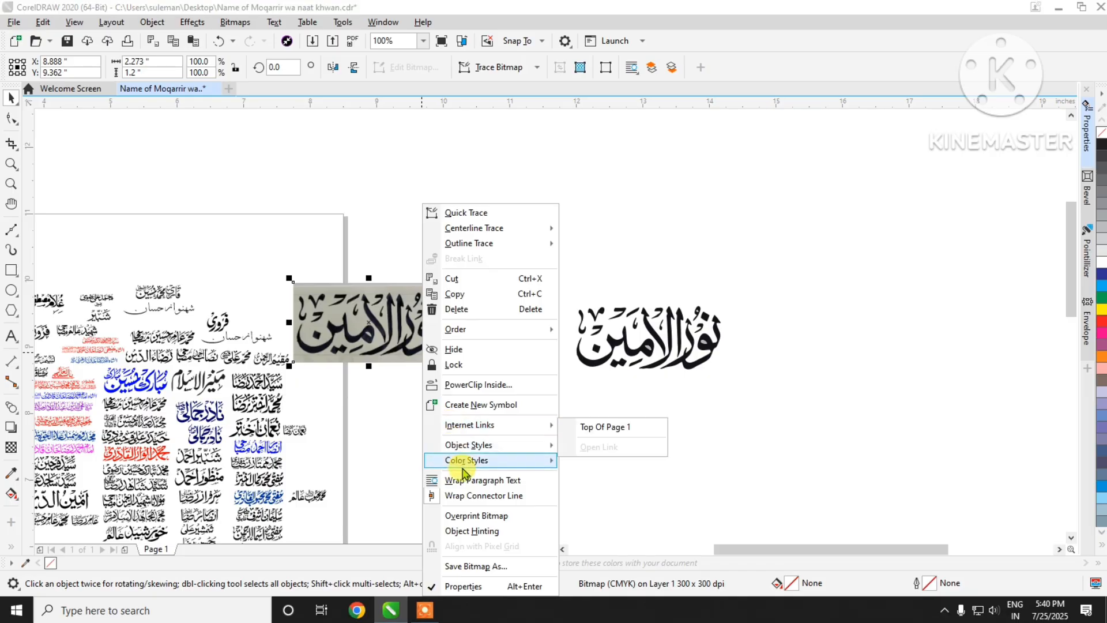
pyautogui.click(455, 313)
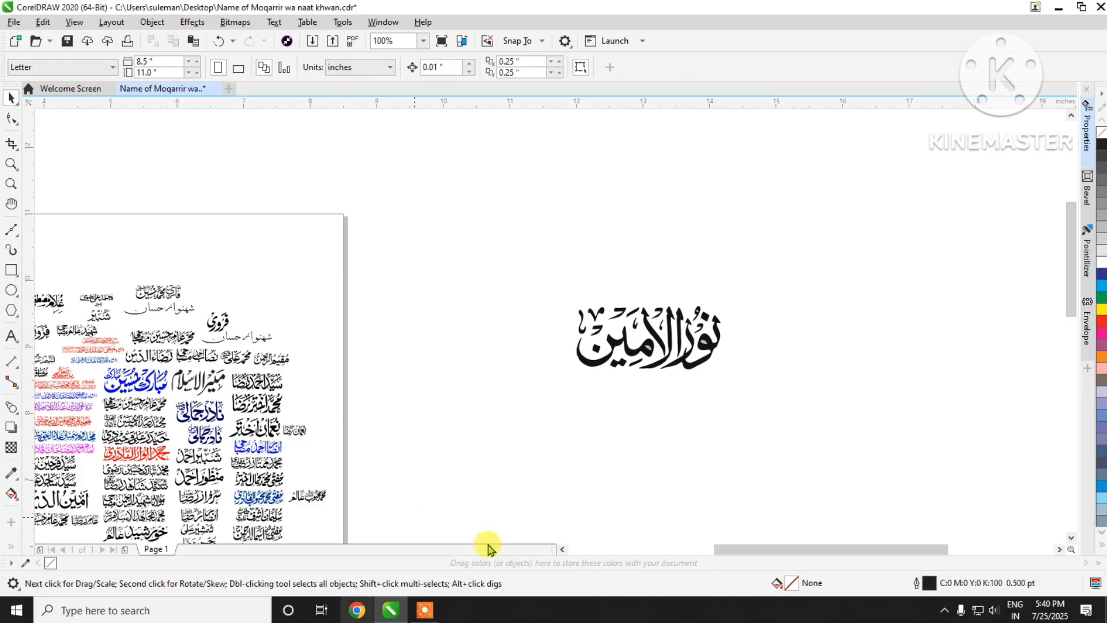
# Step: Move the traced lettering closer to the page and inspect the grey shapes inside its letter loops
pyautogui.click(661, 345)
pyautogui.scroll(4, 577, 312)
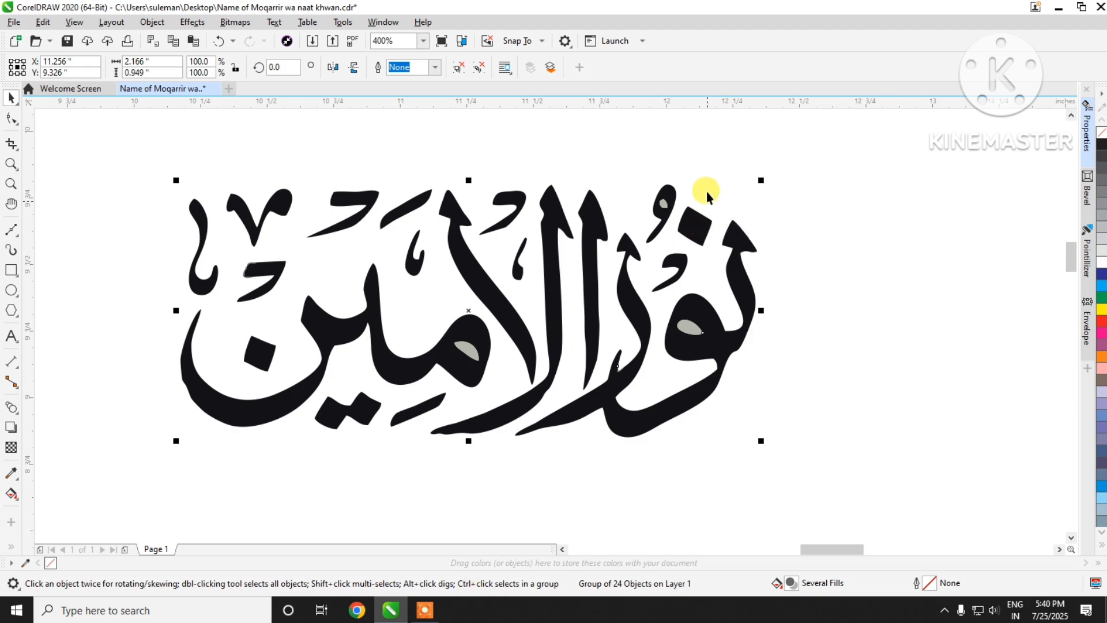
pyautogui.scroll(3, 665, 203)
pyautogui.scroll(-3, 687, 219)
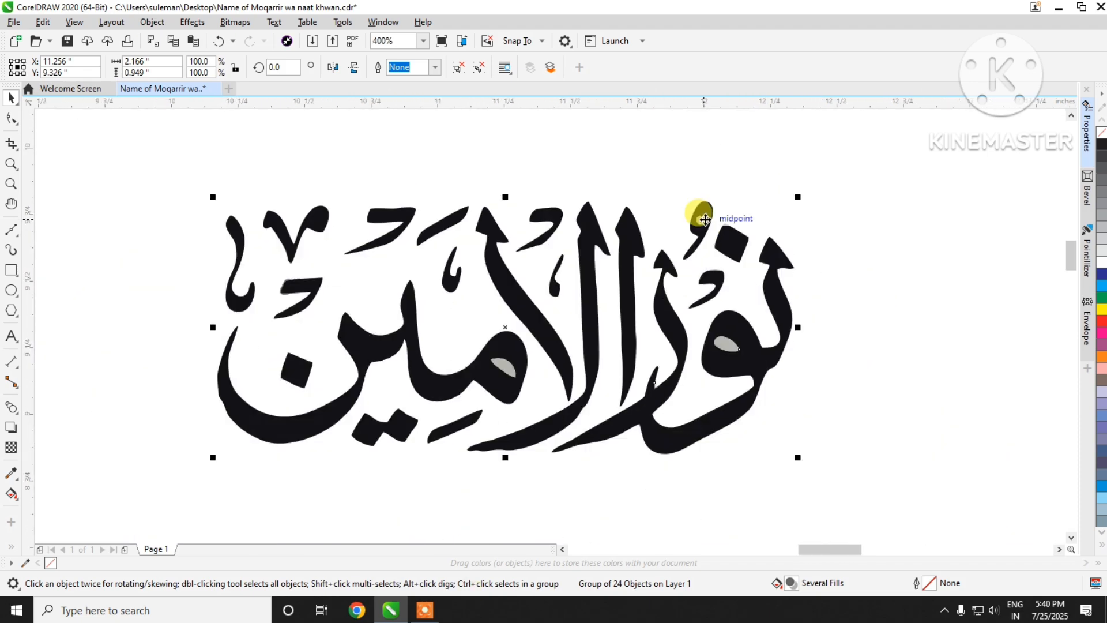
pyautogui.scroll(3, 741, 333)
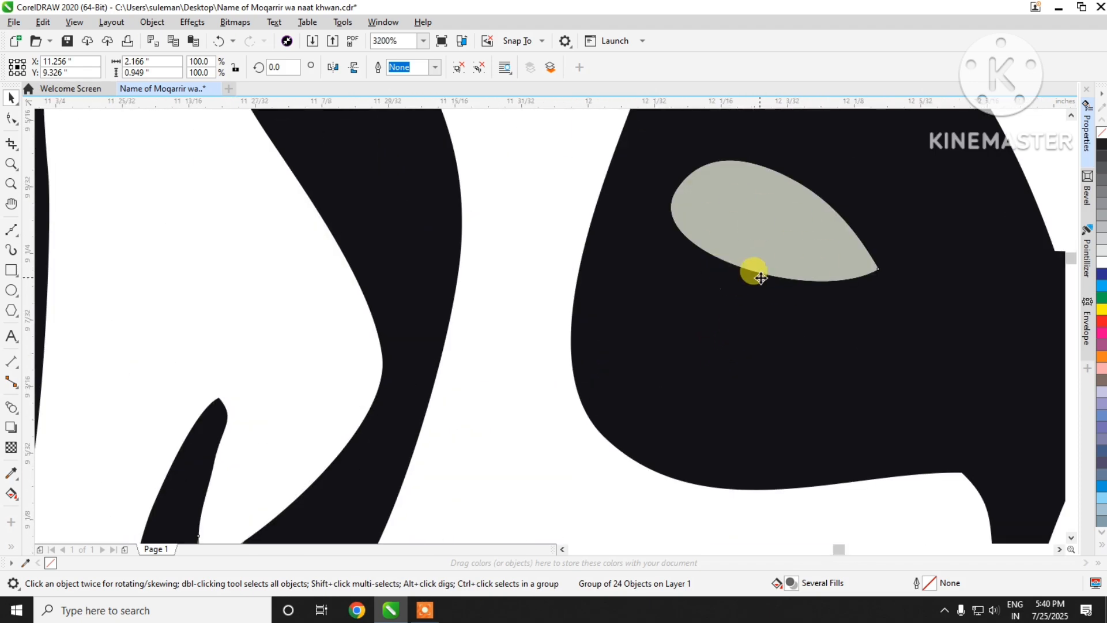
# Step: Ungroup the traced lettering into separate curves and clear the selection
pyautogui.scroll(-3, 754, 272)
pyautogui.scroll(-3, 764, 282)
pyautogui.scroll(3, 764, 281)
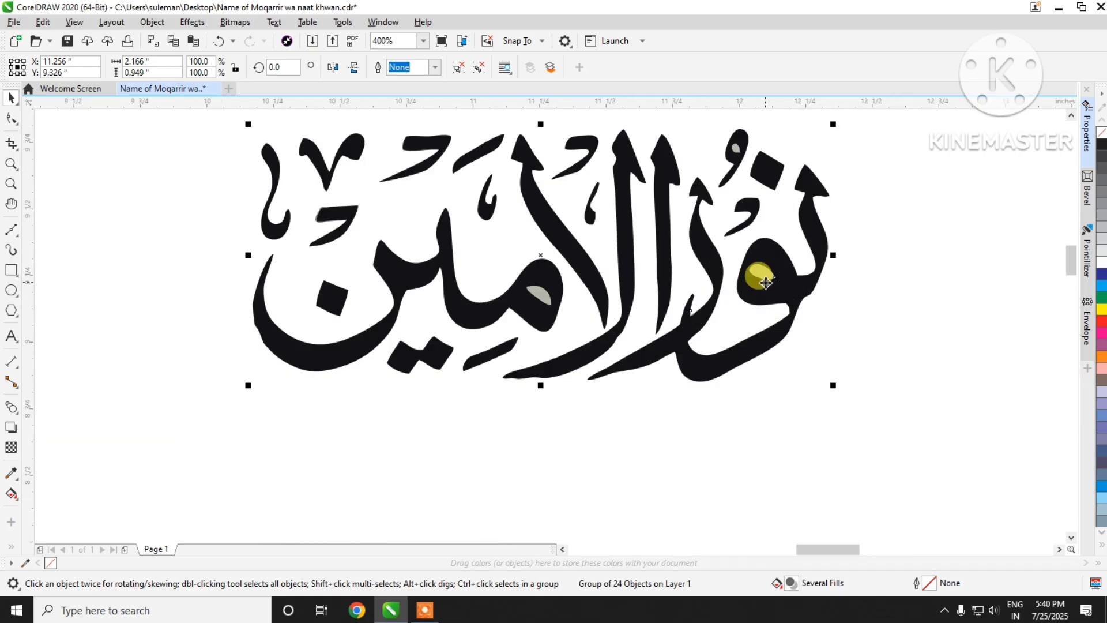
pyautogui.hotkey('ctrl', 'u')
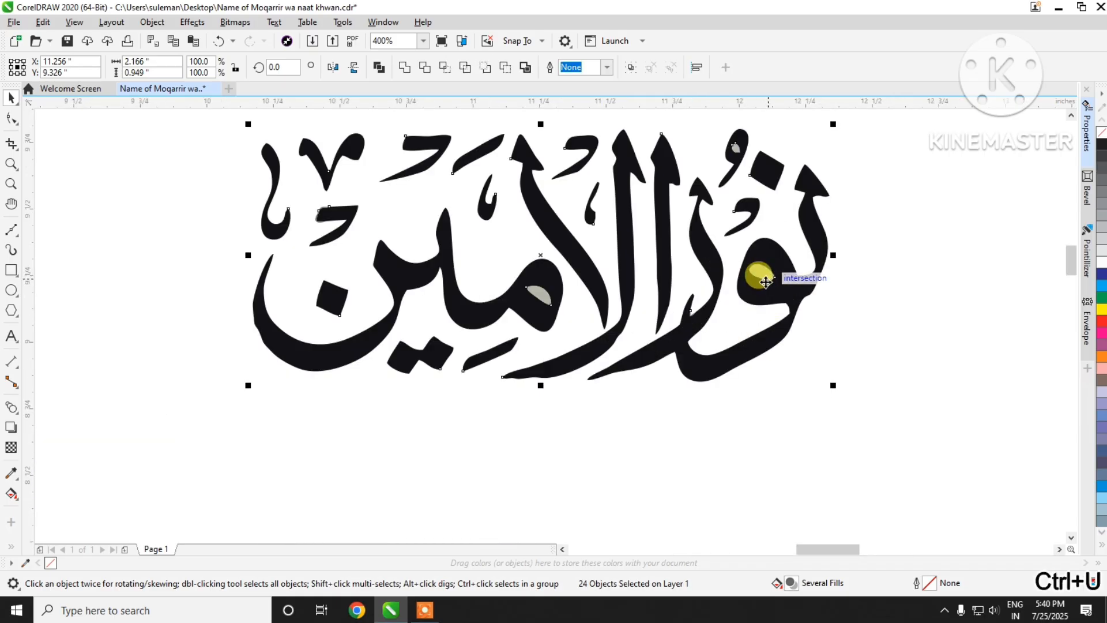
pyautogui.click(924, 279)
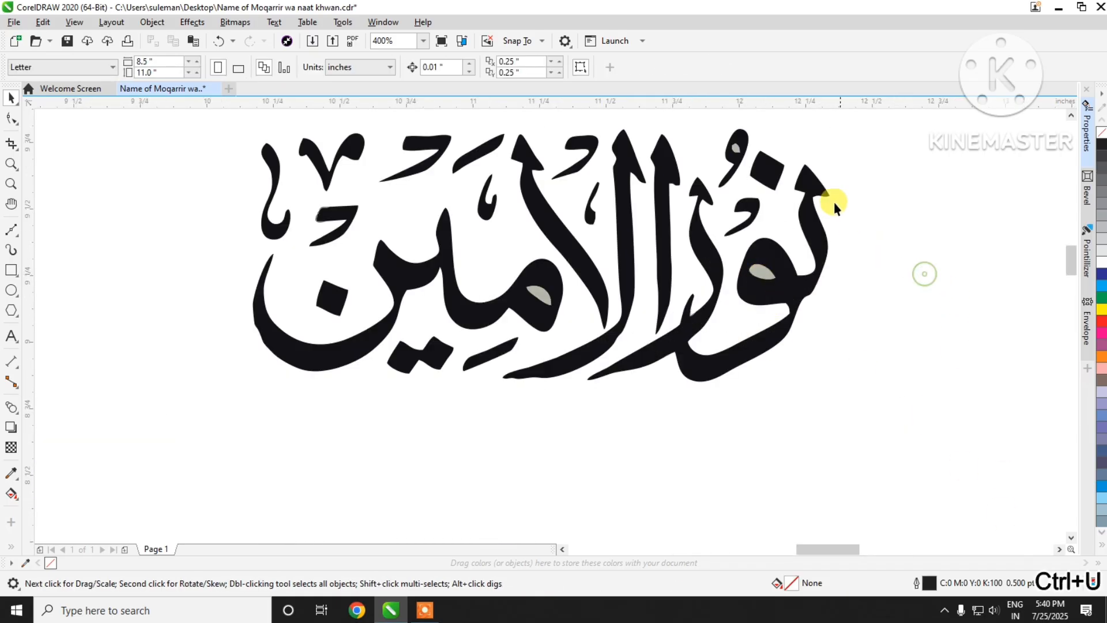
# Step: Delete the three grey shapes inside the loops of the traced letters
pyautogui.scroll(2, 744, 141)
pyautogui.click(691, 167)
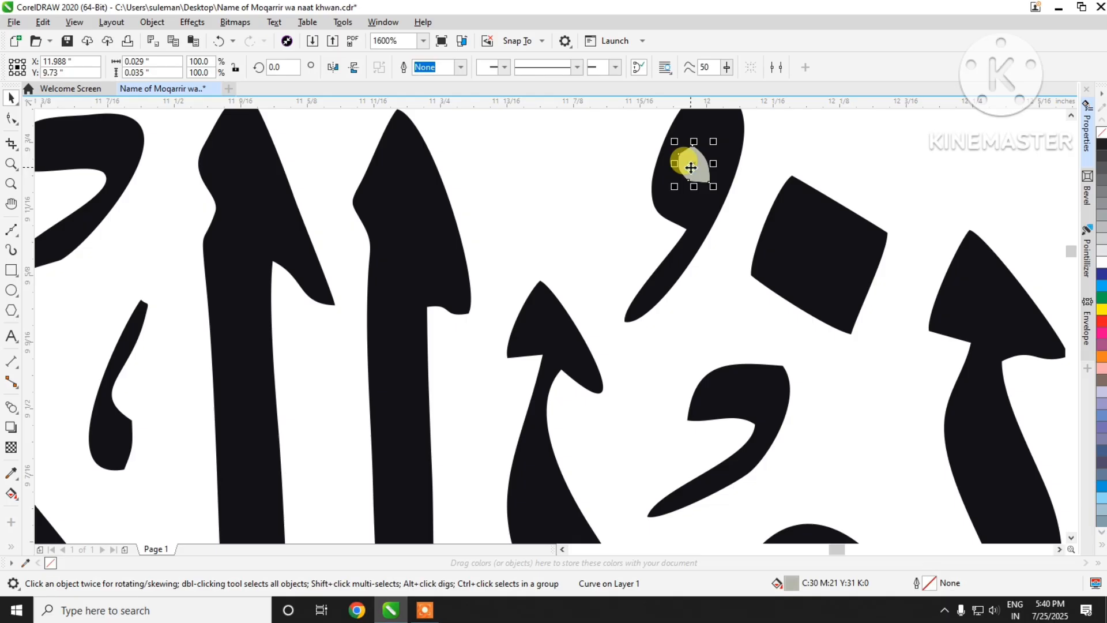
pyautogui.scroll(-4, 691, 167)
pyautogui.scroll(3, 708, 229)
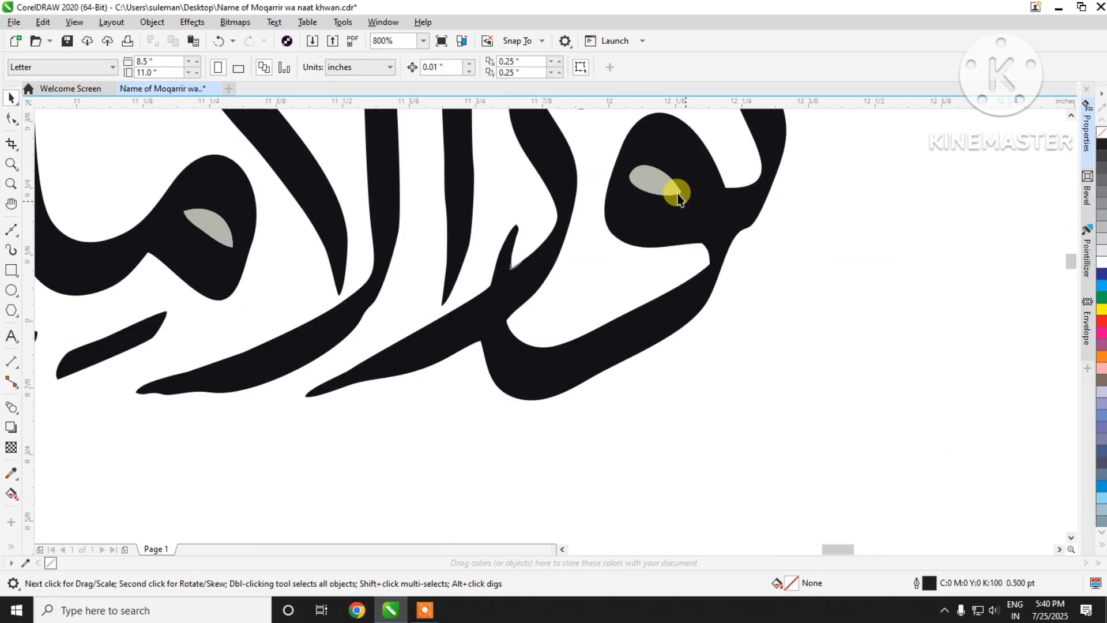
pyautogui.press('Delete')
pyautogui.scroll(-2, 208, 231)
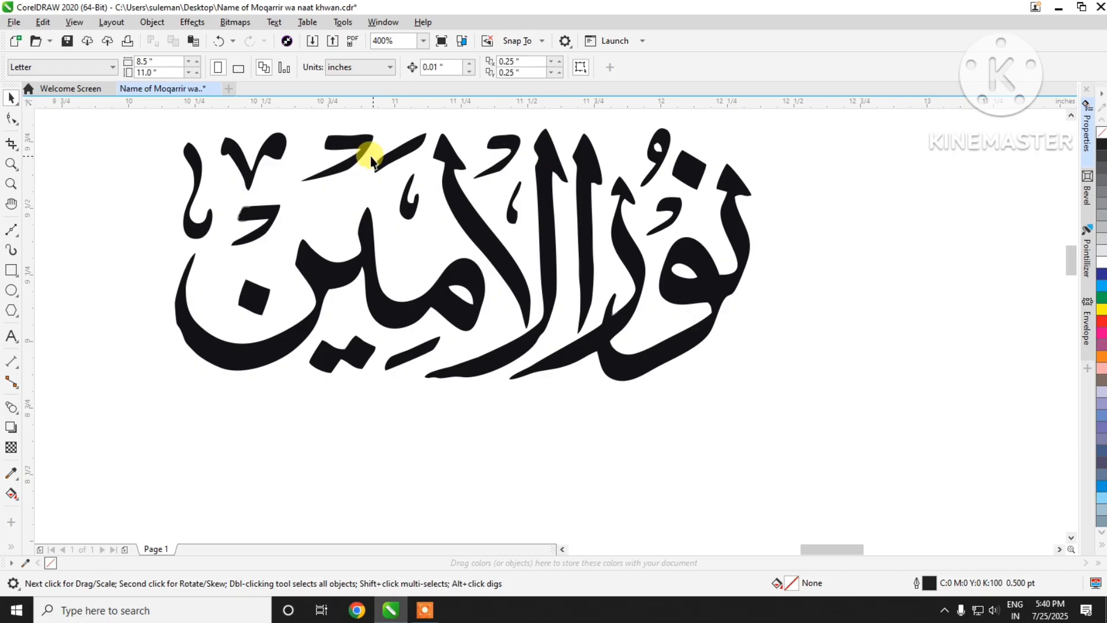
# Step: Fill all the curves of the cleaned traced lettering with red
pyautogui.scroll(2, 486, 142)
pyautogui.scroll(-4, 648, 199)
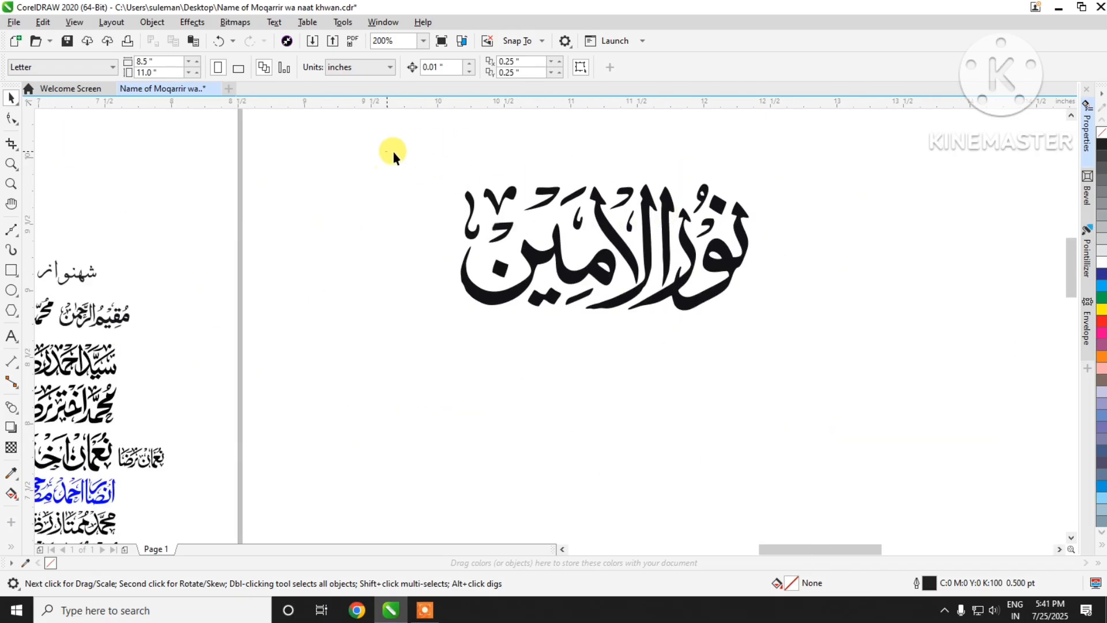
pyautogui.moveTo(388, 153); pyautogui.dragTo(911, 536)
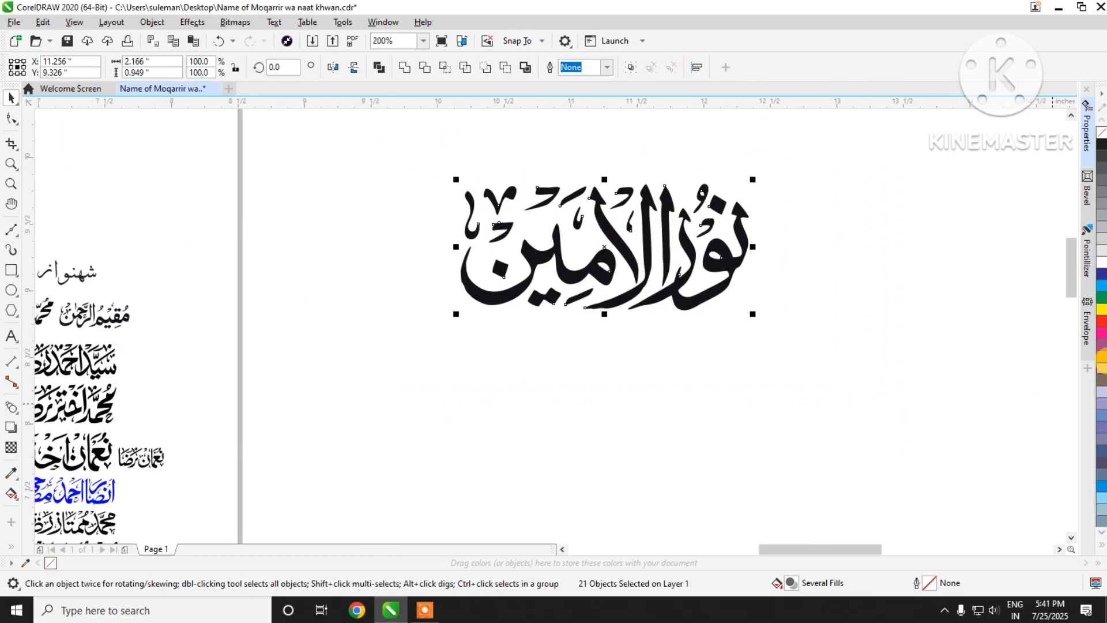
pyautogui.click(1101, 321)
pyautogui.scroll(4, 679, 219)
pyautogui.scroll(-1, 679, 219)
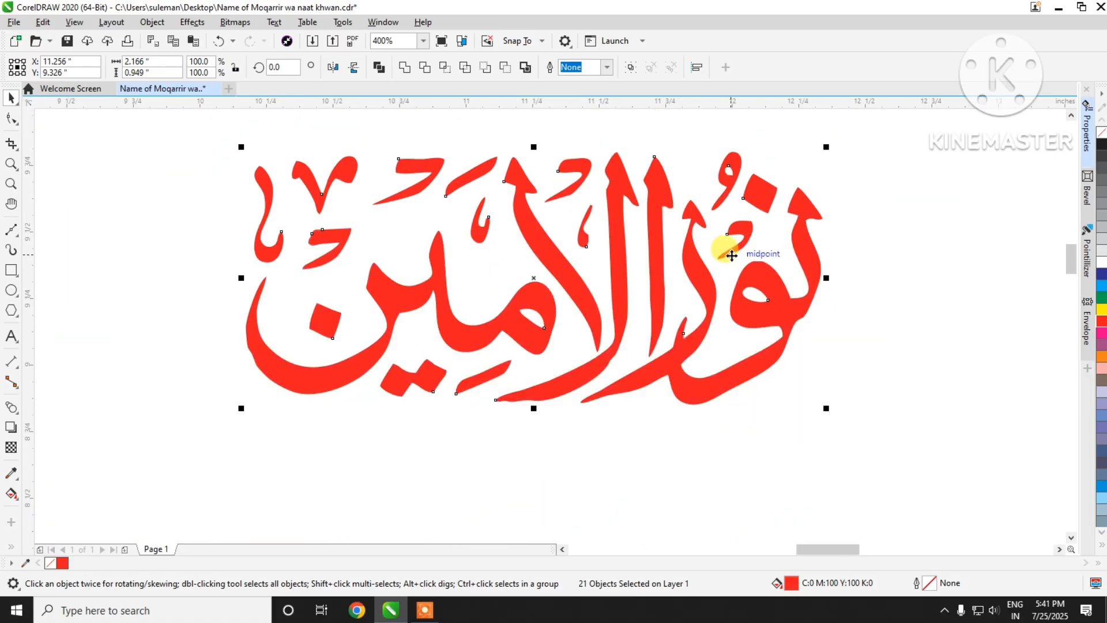
pyautogui.scroll(-3, 779, 308)
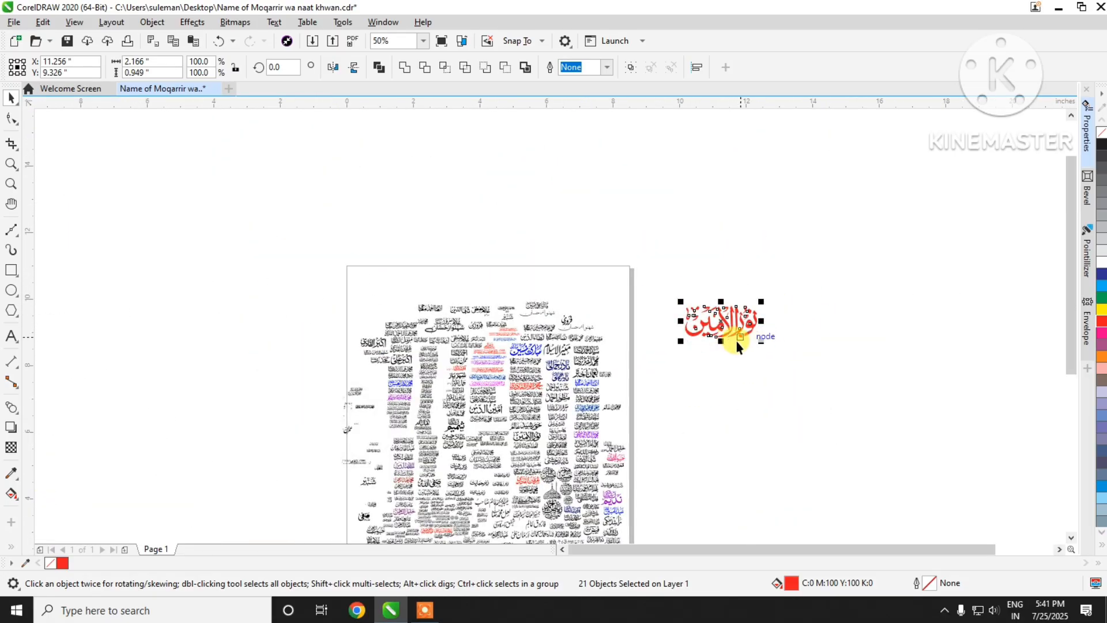
# Step: Group the red lettering and move it onto the page's upper-right corner
pyautogui.scroll(1, 738, 347)
pyautogui.hotkey('ctrl', 'g')
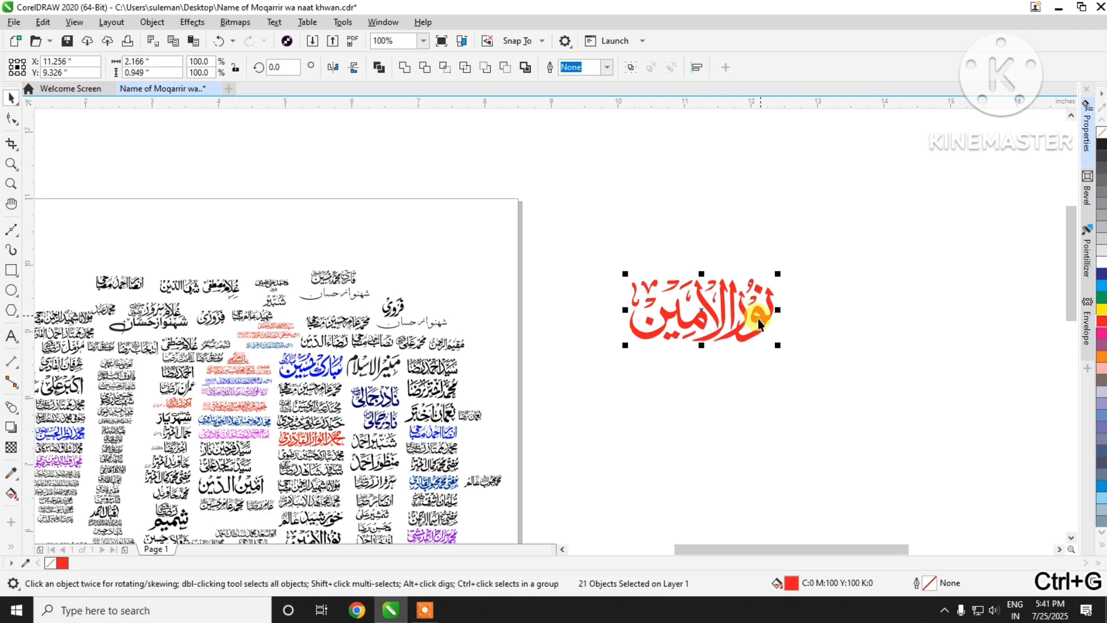
pyautogui.moveTo(759, 318); pyautogui.dragTo(496, 267)
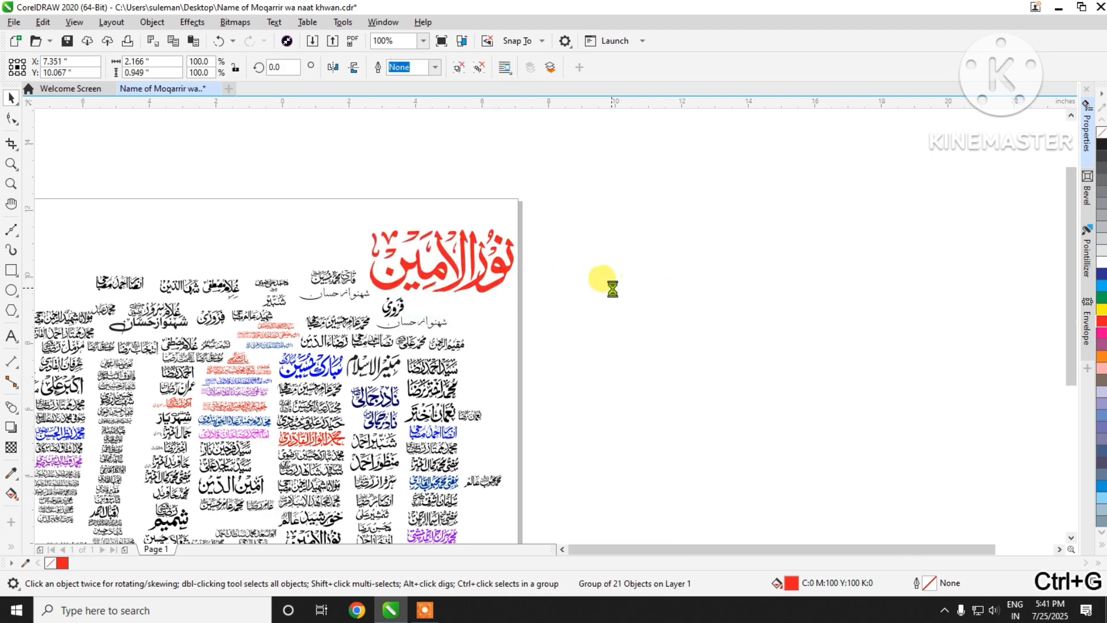
# Step: Move the book-cover screenshot beside the page and crop off its black top band with the Shape tool
pyautogui.scroll(-1, 605, 285)
pyautogui.moveTo(964, 291); pyautogui.dragTo(655, 309)
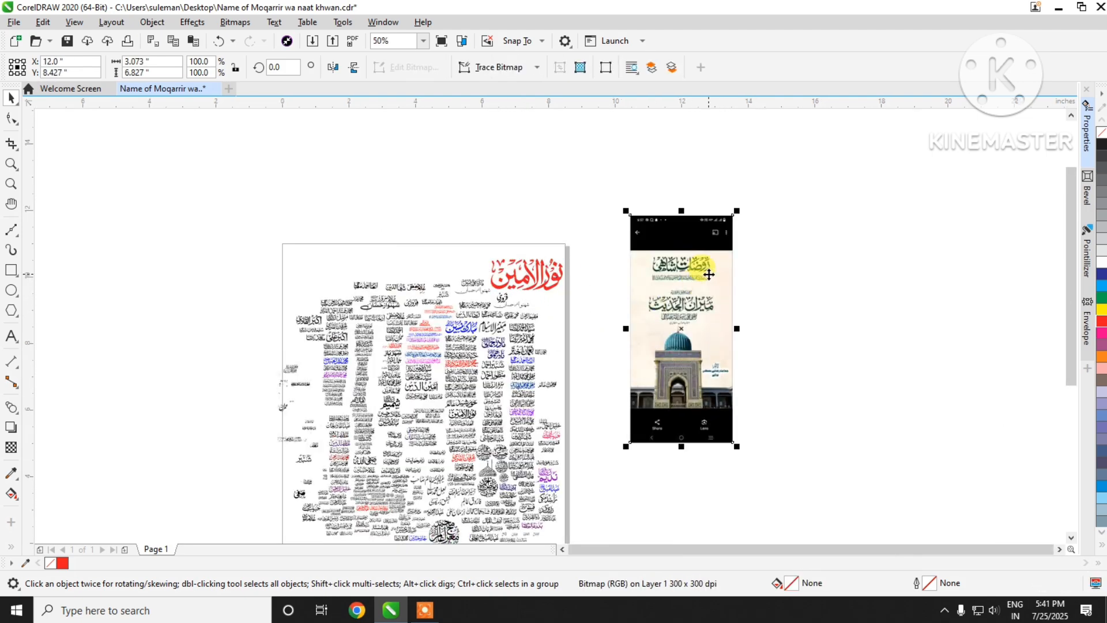
pyautogui.scroll(1, 709, 273)
pyautogui.click(23, 119)
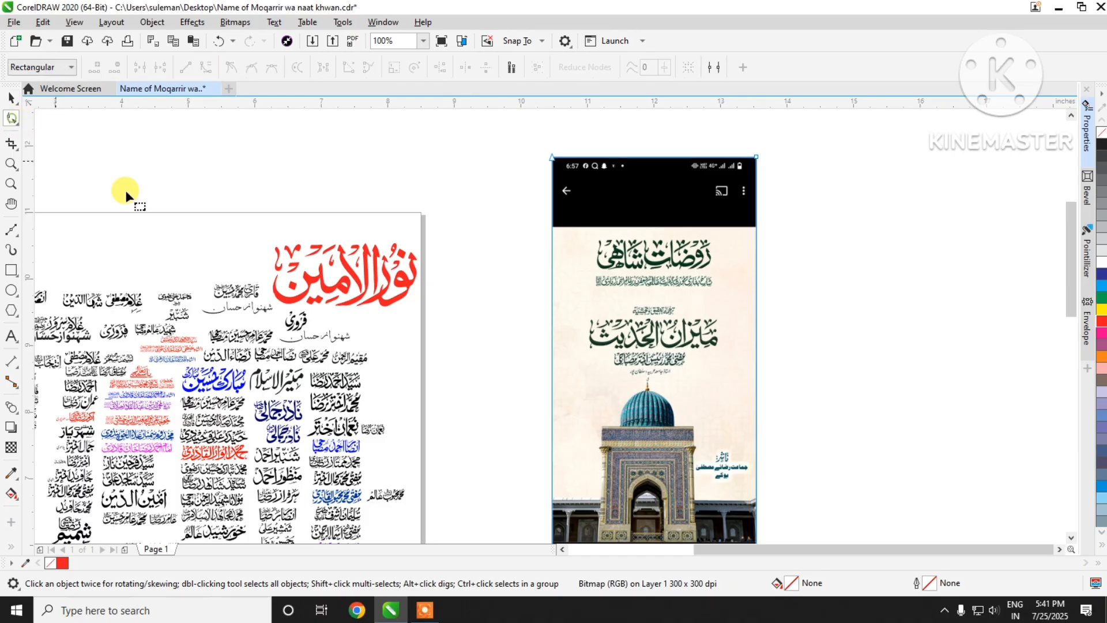
pyautogui.scroll(1, 677, 166)
pyautogui.scroll(1, 677, 166)
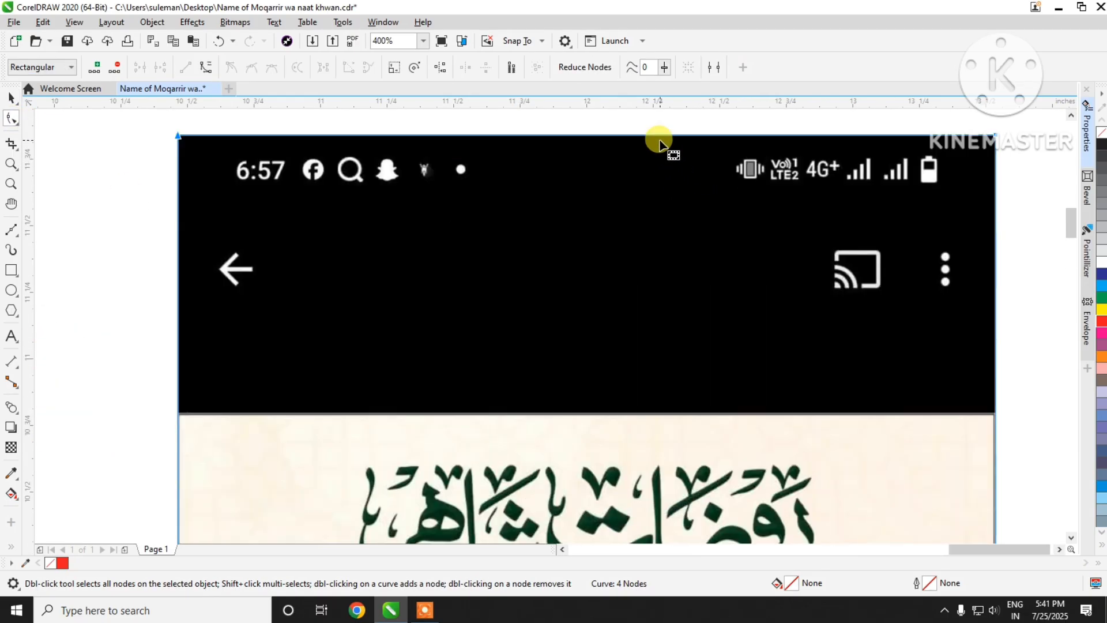
pyautogui.moveTo(662, 141); pyautogui.dragTo(655, 421)
# Step: Crop the book-cover screenshot from below so that only its first line of large calligraphy remains
pyautogui.scroll(-2, 631, 299)
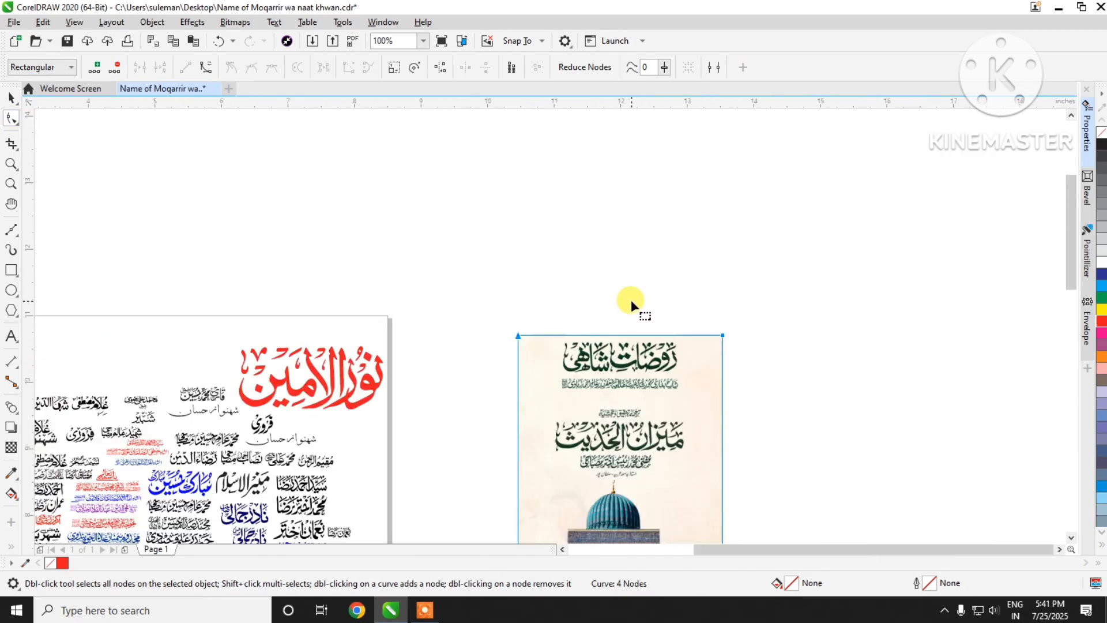
pyautogui.scroll(-1, 595, 491)
pyautogui.scroll(1, 584, 517)
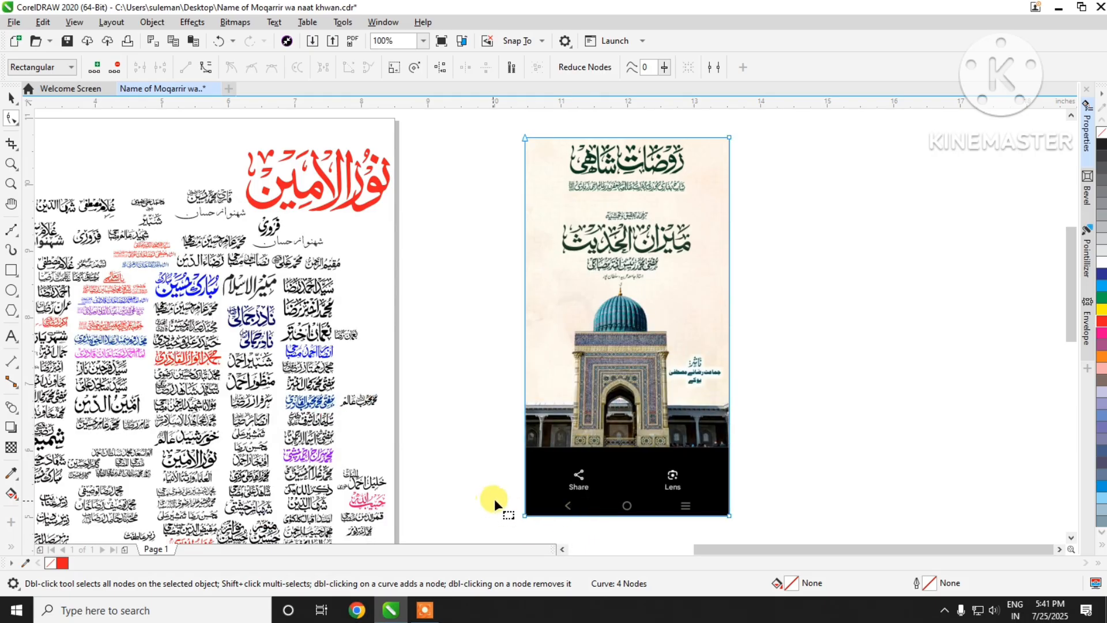
pyautogui.scroll(-1, 702, 532)
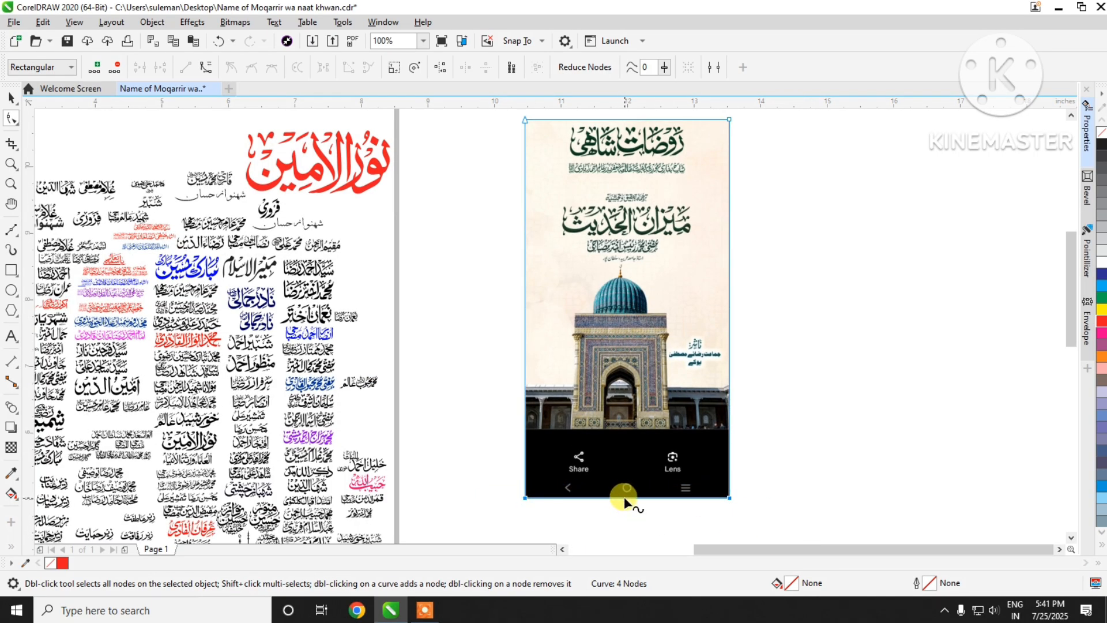
pyautogui.moveTo(624, 497); pyautogui.dragTo(626, 158)
pyautogui.scroll(2, 638, 115)
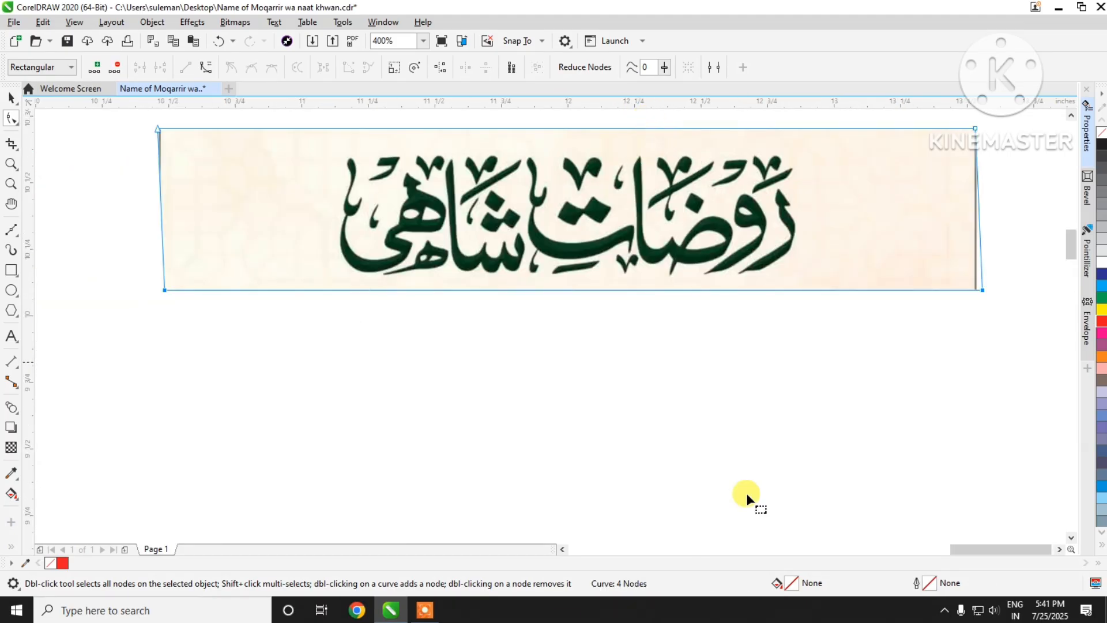
# Step: Convert the cropped strip to a 300 dpi CMYK bitmap with anti-aliasing and transparent background, and move it slightly down
pyautogui.click(11, 98)
pyautogui.click(236, 22)
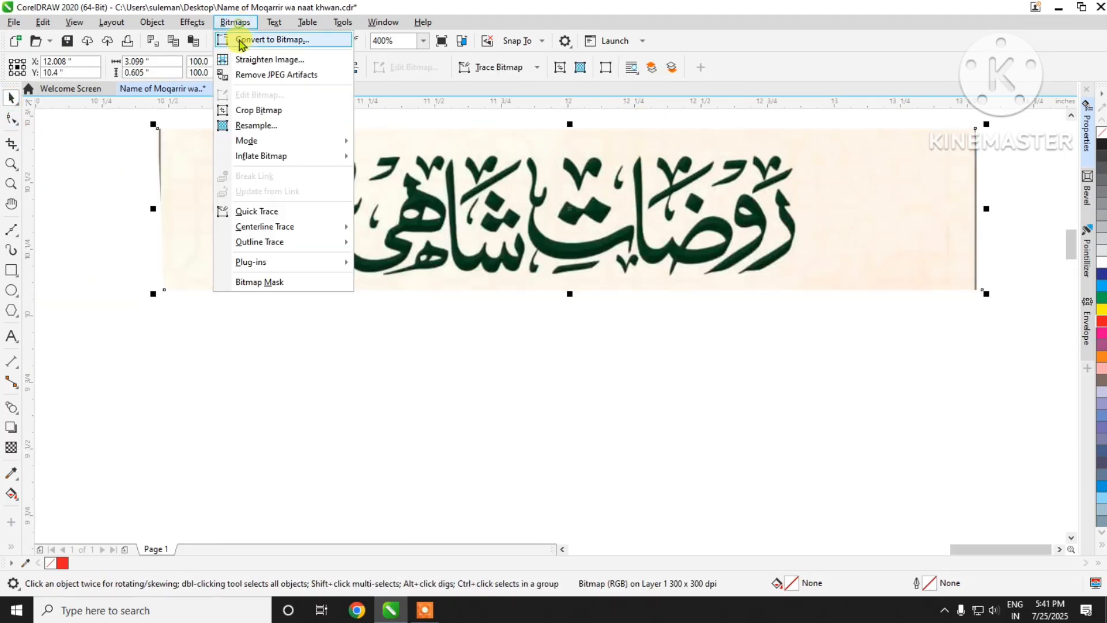
pyautogui.click(239, 40)
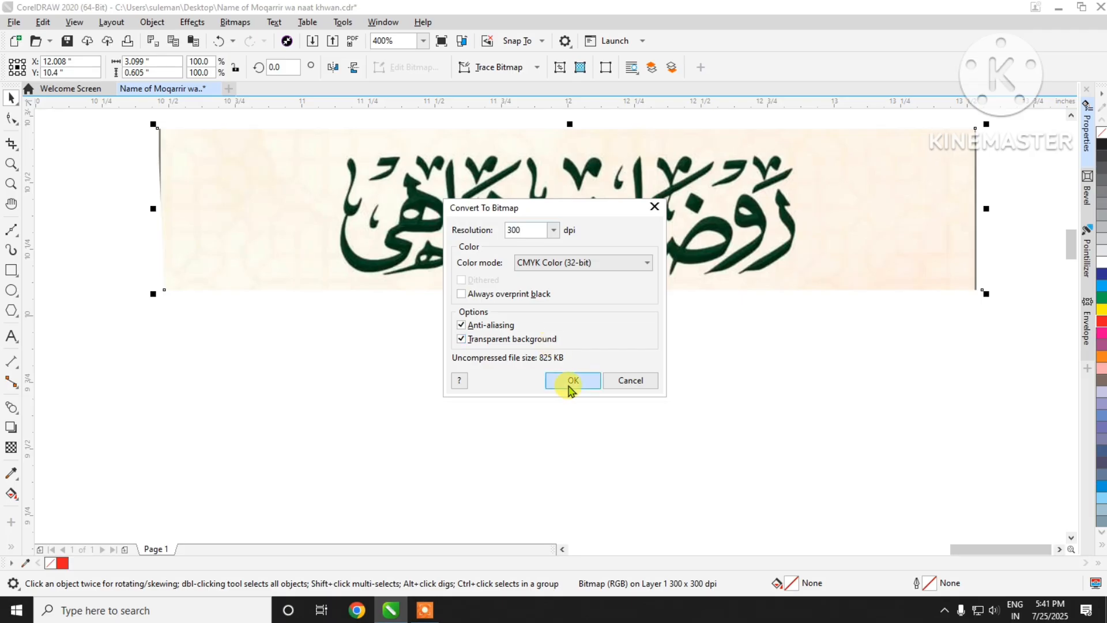
pyautogui.click(571, 381)
pyautogui.moveTo(638, 223); pyautogui.dragTo(637, 317)
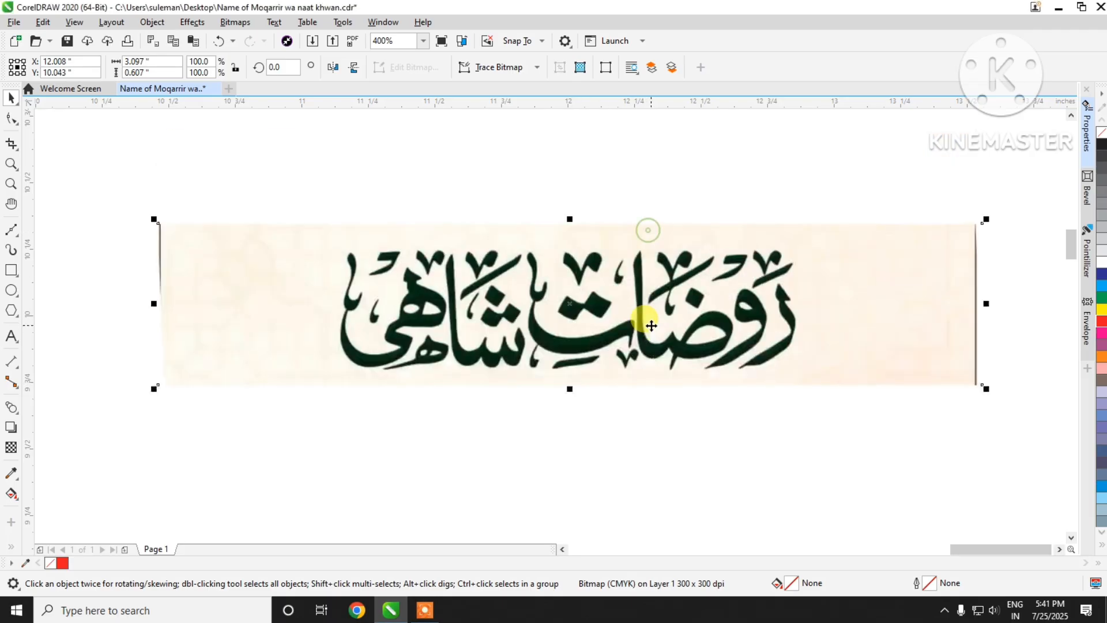
# Step: Outline-trace the calligraphy strip as Line Art, applying the trace with the preset detail and smoothing values
pyautogui.click(503, 74)
pyautogui.moveTo(538, 119)
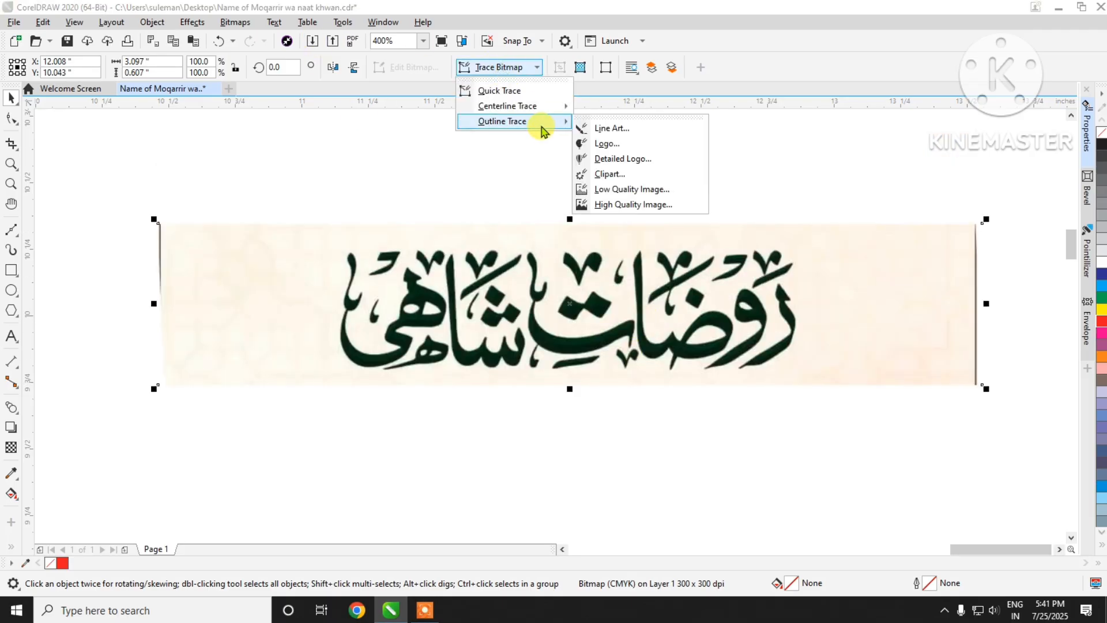
pyautogui.click(611, 126)
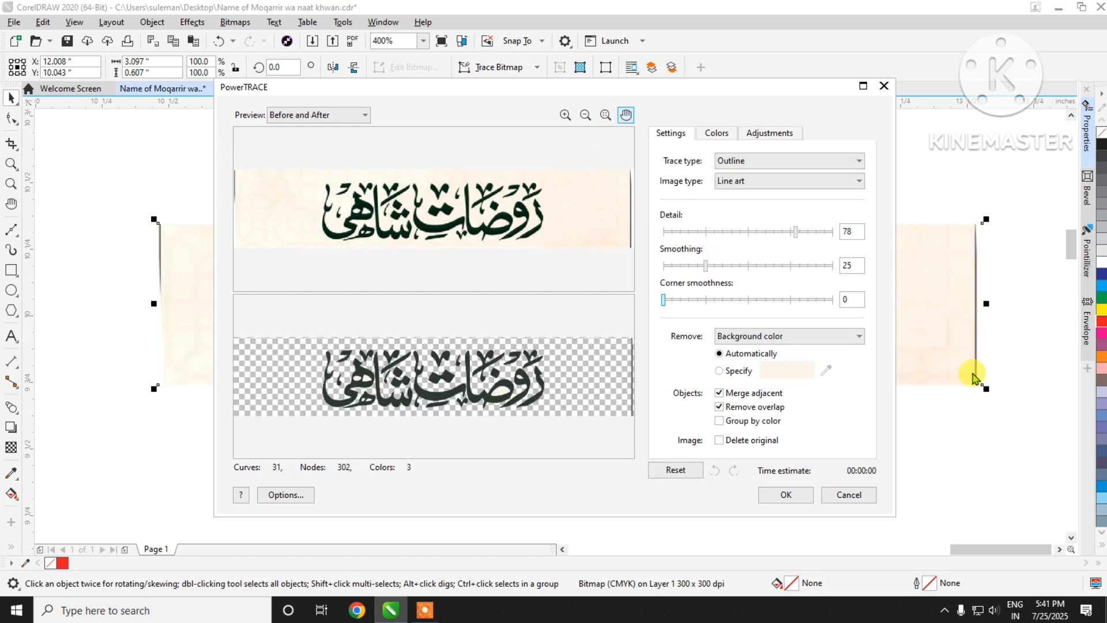
pyautogui.click(786, 495)
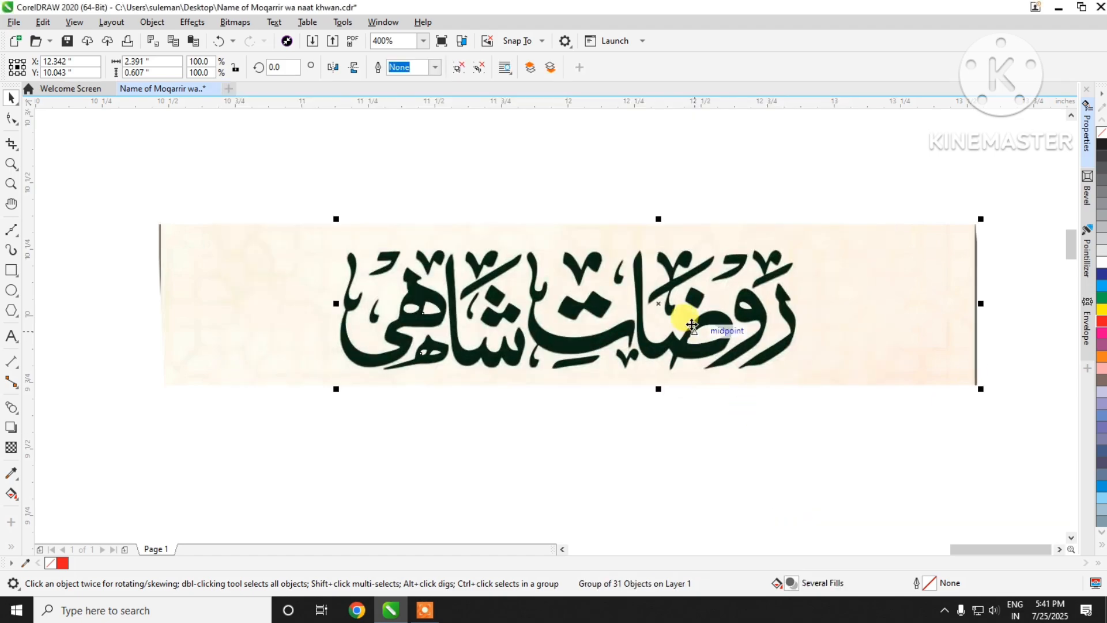
# Step: Separate the source strip from the traced lettering and delete the source bitmap
pyautogui.moveTo(680, 321)
pyautogui.mouseDown()
pyautogui.moveTo(693, 327)
pyautogui.moveTo(685, 469)
pyautogui.moveTo(696, 458)
pyautogui.mouseUp()
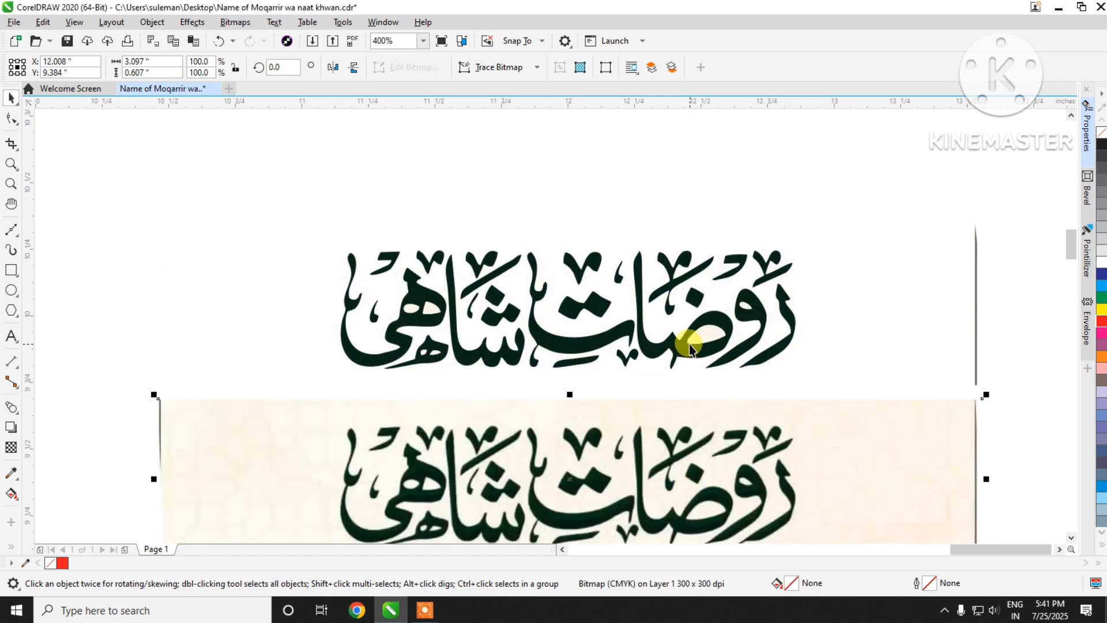
pyautogui.moveTo(690, 345); pyautogui.dragTo(673, 263)
pyautogui.scroll(-3, 683, 393)
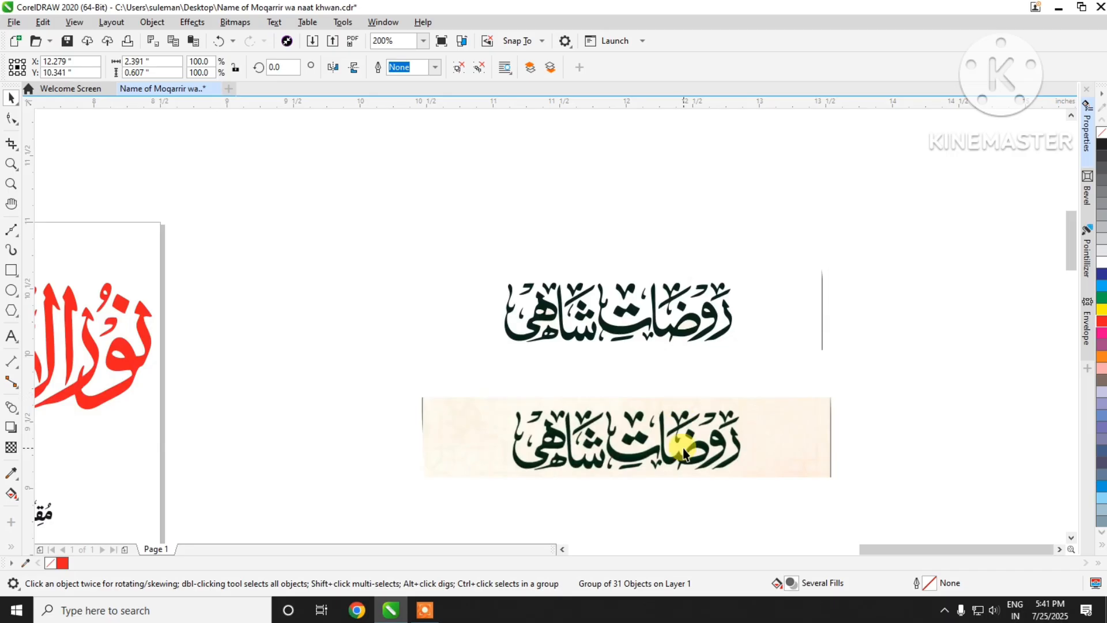
pyautogui.click(683, 450)
pyautogui.press('Delete')
# Step: Ungroup the new traced lettering and delete the stray vertical line beside it
pyautogui.scroll(3, 724, 332)
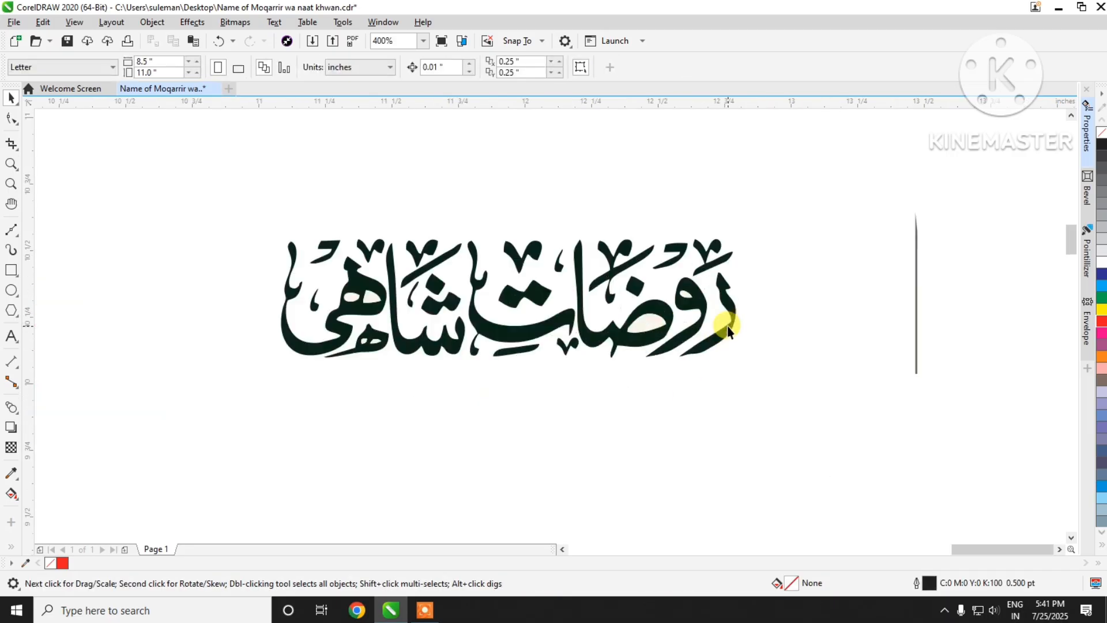
pyautogui.click(726, 311)
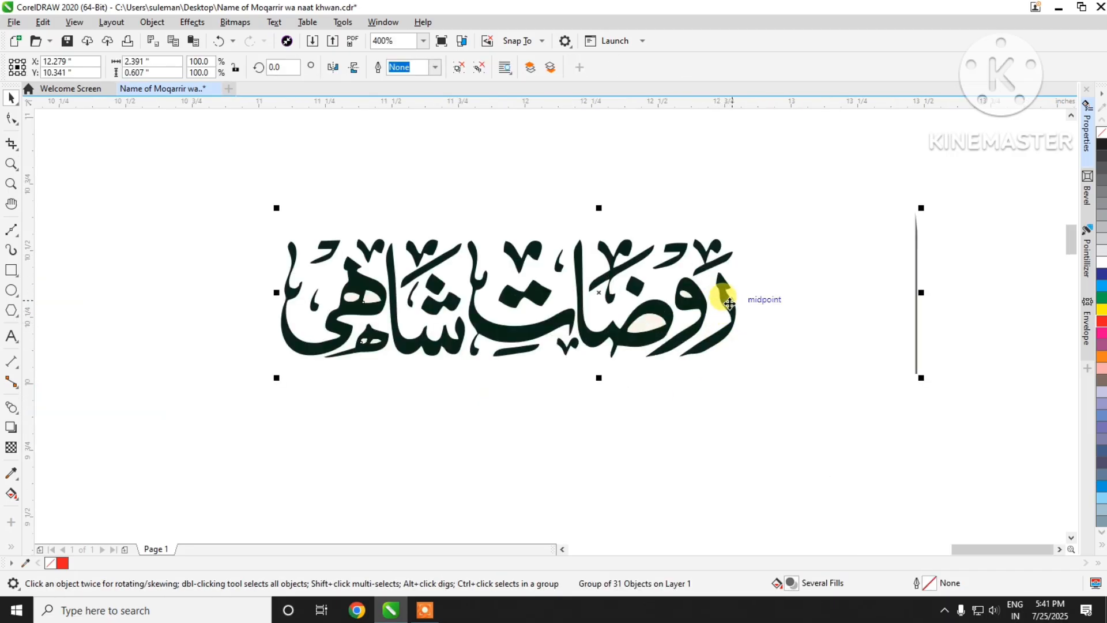
pyautogui.hotkey('ctrl', 'u')
pyautogui.click(962, 222)
pyautogui.moveTo(979, 179); pyautogui.dragTo(741, 500)
pyautogui.press('Delete')
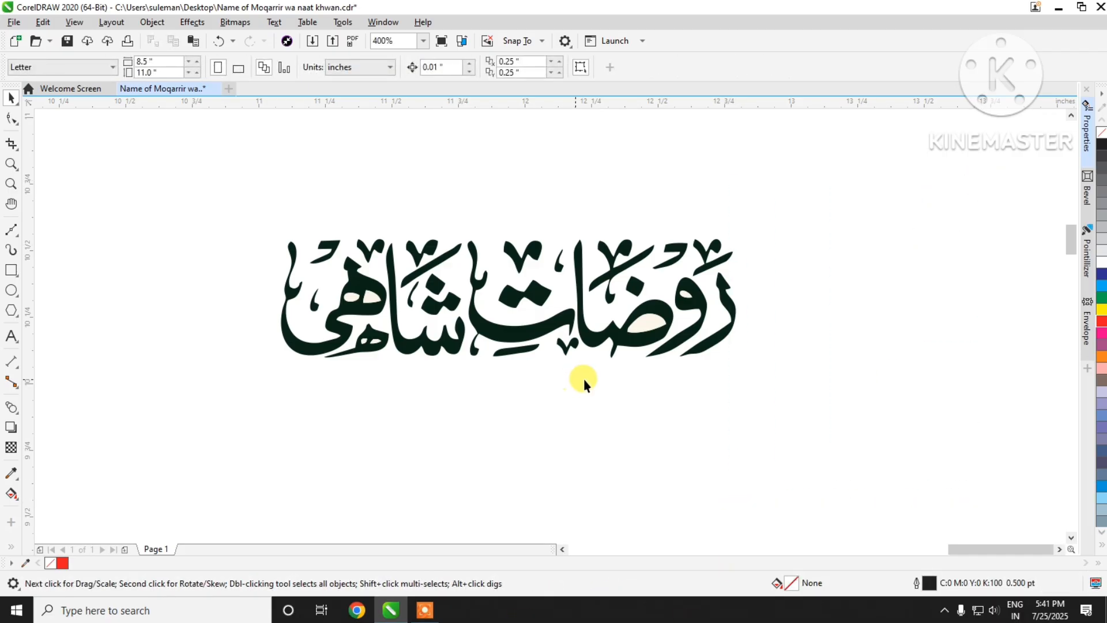
# Step: Delete the cream shapes inside the waw and dad loops of the rightmost word
pyautogui.scroll(2, 662, 295)
pyautogui.scroll(2, 663, 296)
pyautogui.click(798, 282)
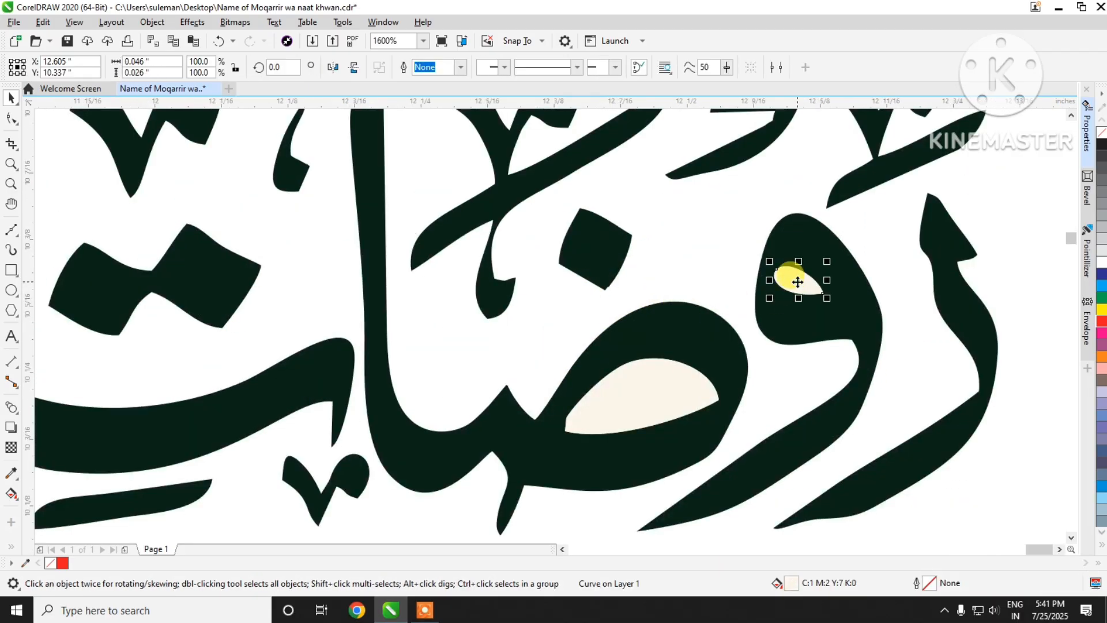
pyautogui.rightClick(798, 281)
pyautogui.click(810, 279)
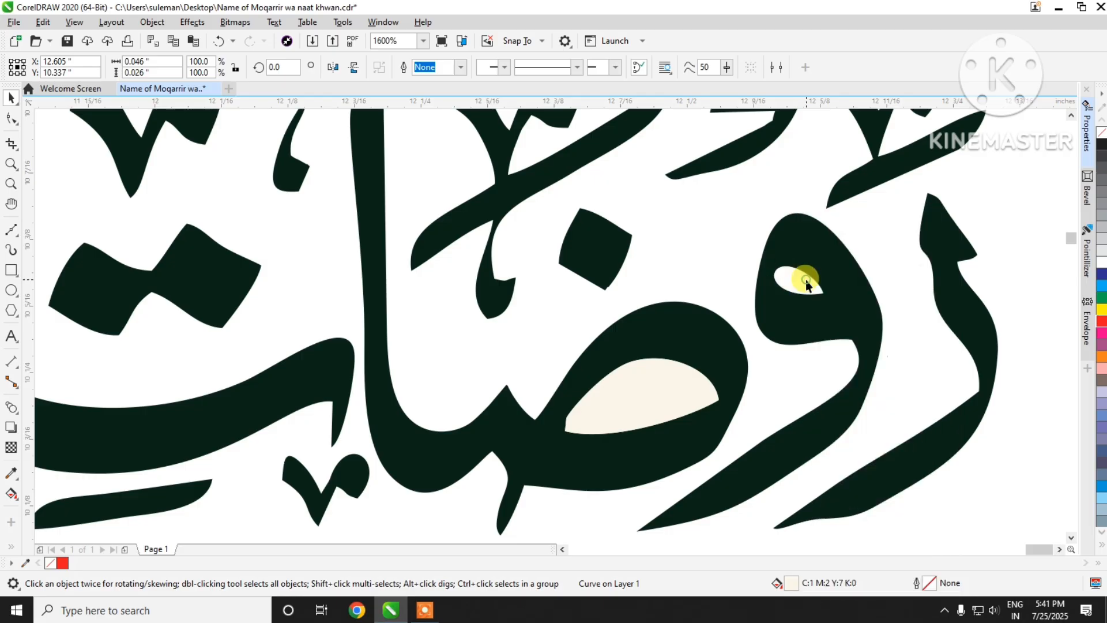
pyautogui.click(646, 383)
pyautogui.rightClick(643, 384)
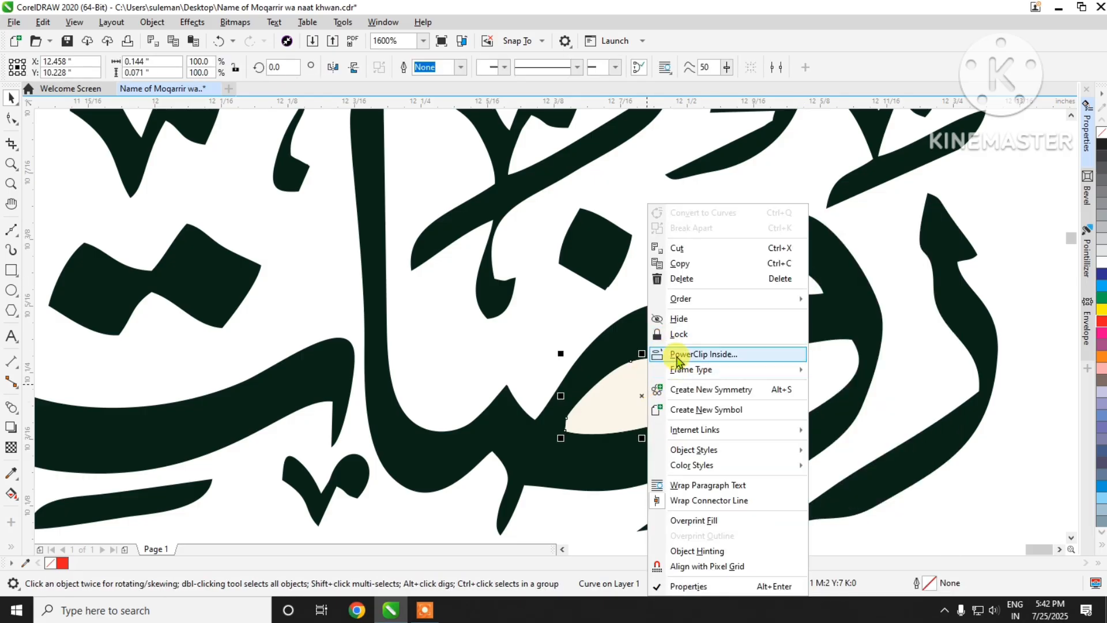
pyautogui.click(702, 279)
# Step: Delete the cream shapes inside the two large heh loops of the leftmost word
pyautogui.scroll(-4, 744, 321)
pyautogui.scroll(4, 466, 362)
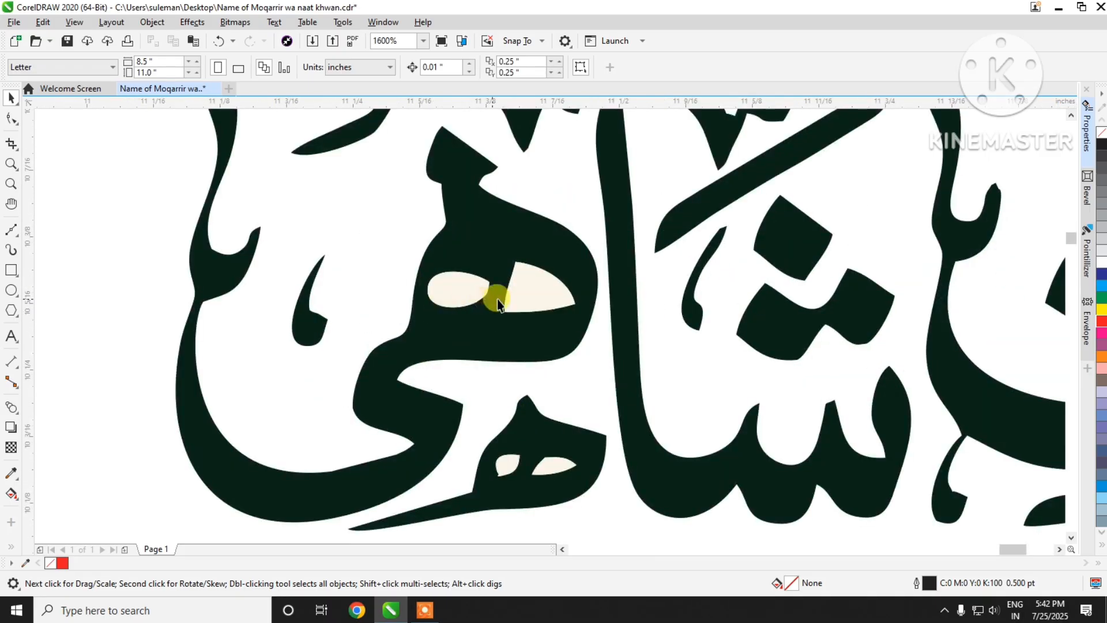
pyautogui.click(538, 293)
pyautogui.press('Delete')
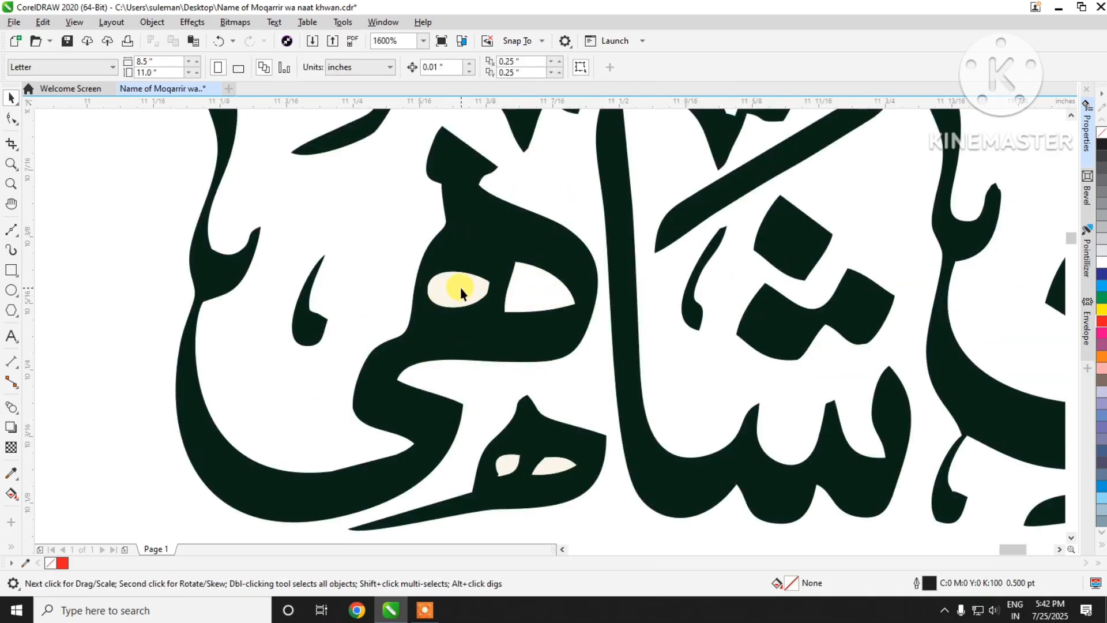
pyautogui.scroll(-4, 588, 306)
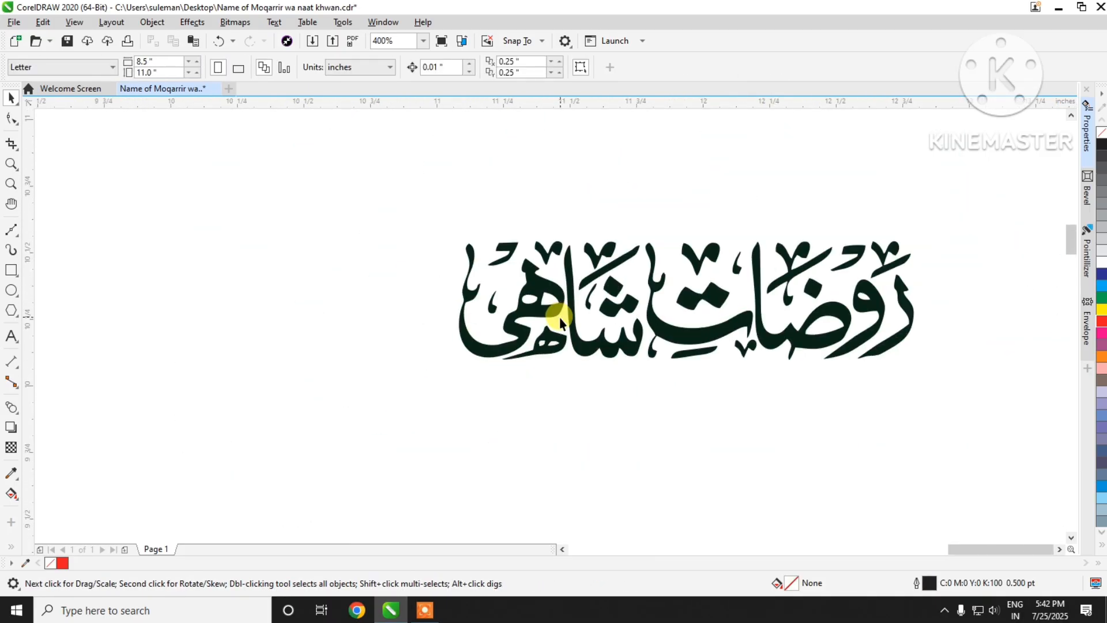
# Step: Fill every piece of the traced lettering with red (M:100 Y:100)
pyautogui.moveTo(345, 180); pyautogui.dragTo(1012, 448)
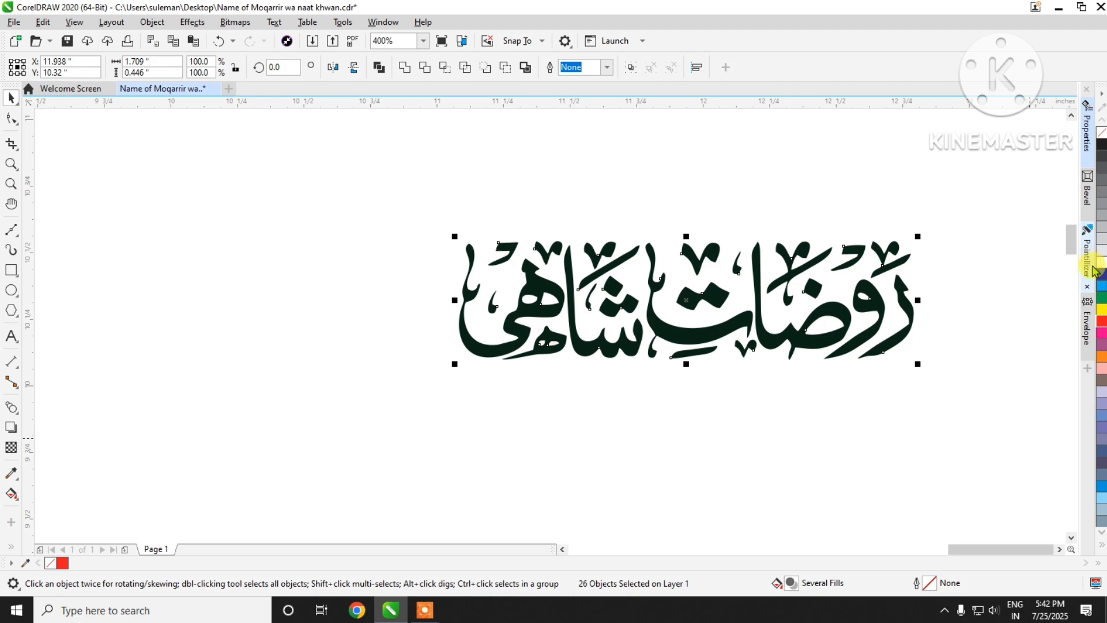
pyautogui.click(1103, 322)
pyautogui.scroll(2, 735, 340)
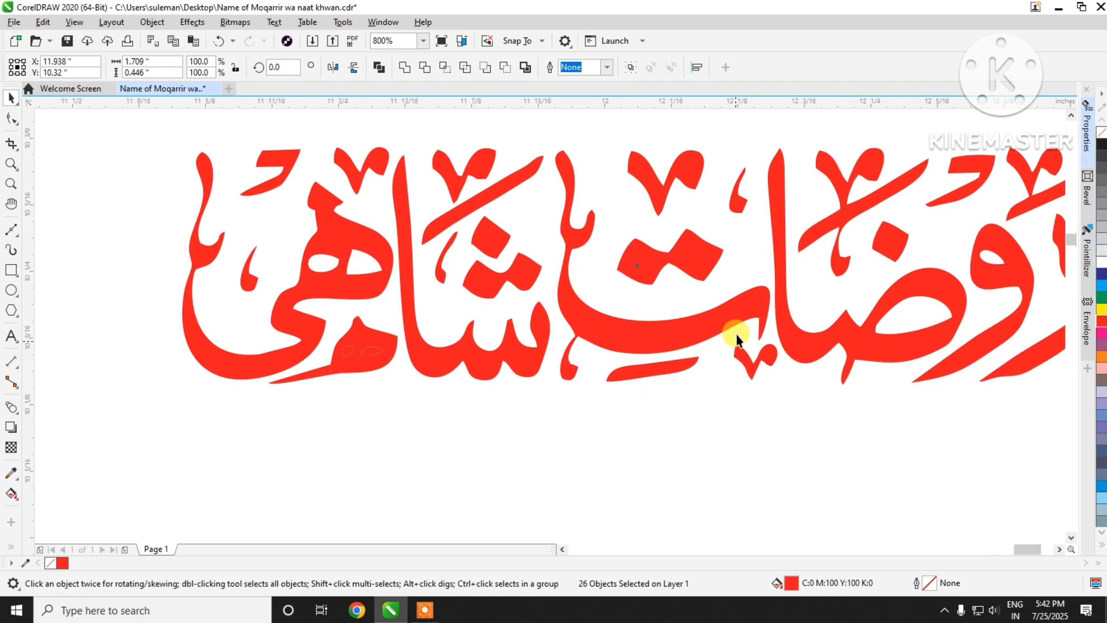
pyautogui.scroll(-1, 801, 332)
# Step: Delete the two leftover loop shapes inside the small heh mark beneath the leftmost word
pyautogui.click(376, 461)
pyautogui.scroll(2, 378, 350)
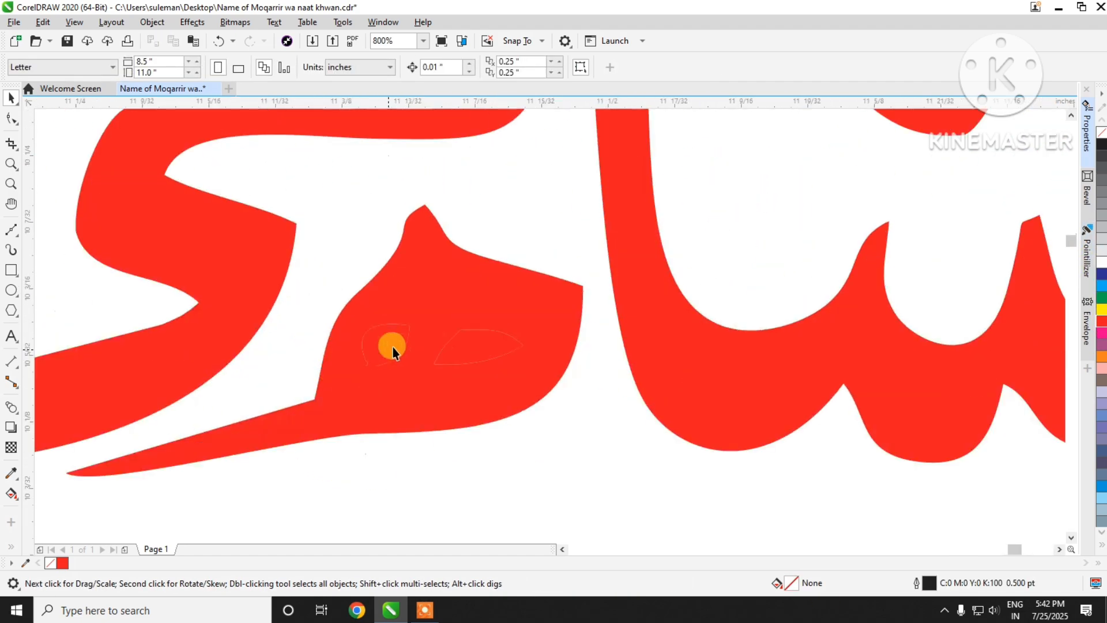
pyautogui.click(391, 347)
pyautogui.press('Delete')
pyautogui.click(485, 352)
pyautogui.press('Delete')
pyautogui.scroll(-4, 473, 369)
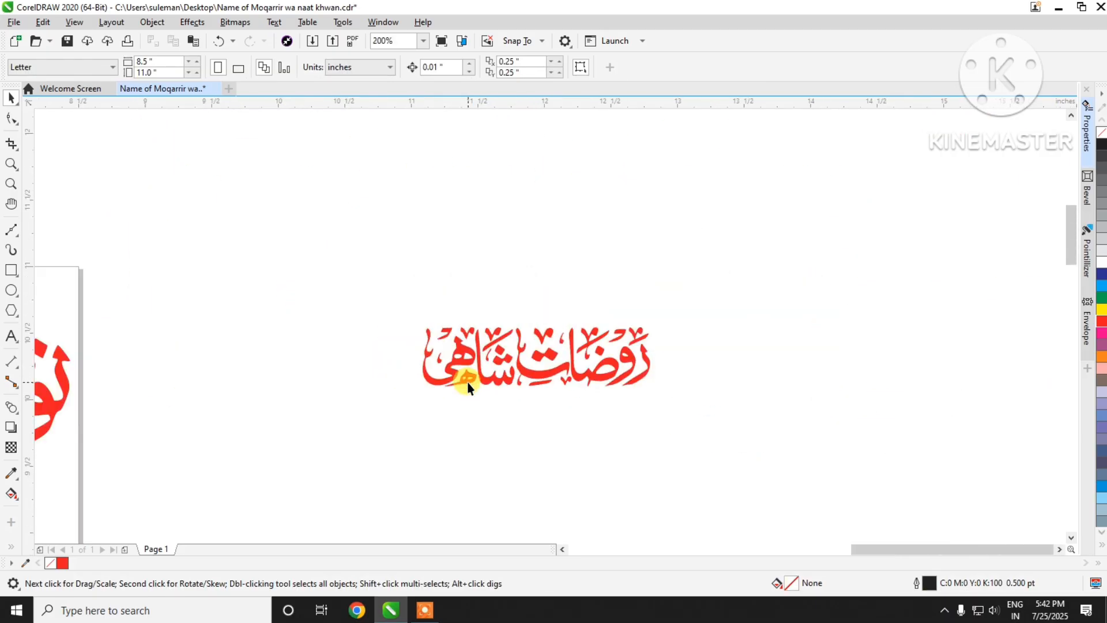
pyautogui.scroll(2, 617, 370)
pyautogui.scroll(-2, 692, 346)
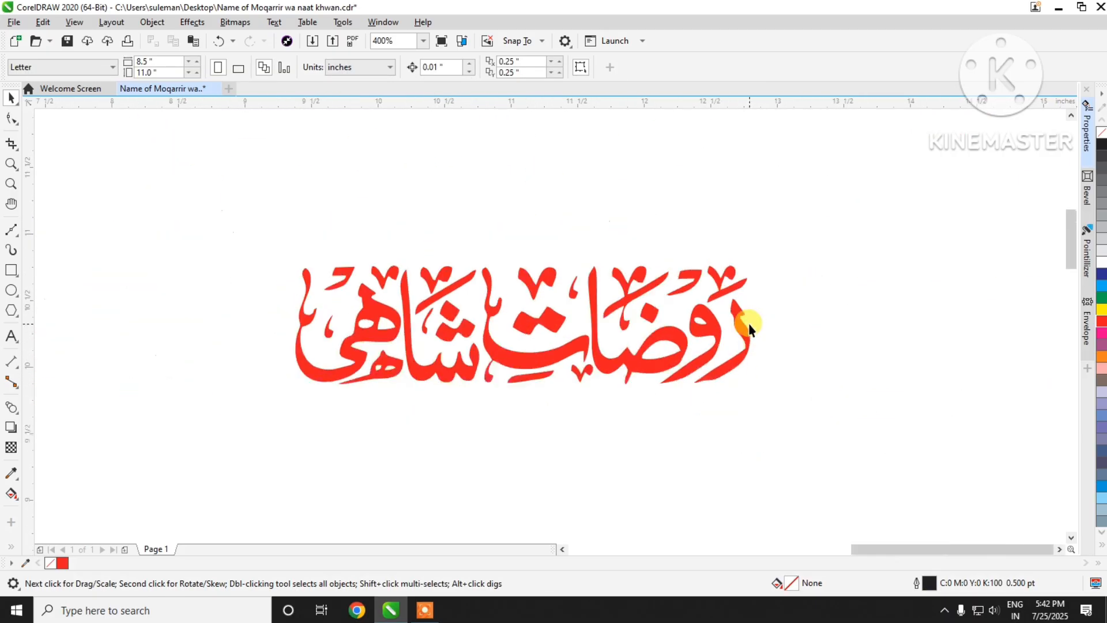
# Step: Combine all the red lettering pieces into one curve and move it onto the page beside the large red name
pyautogui.moveTo(450, 240); pyautogui.dragTo(925, 460)
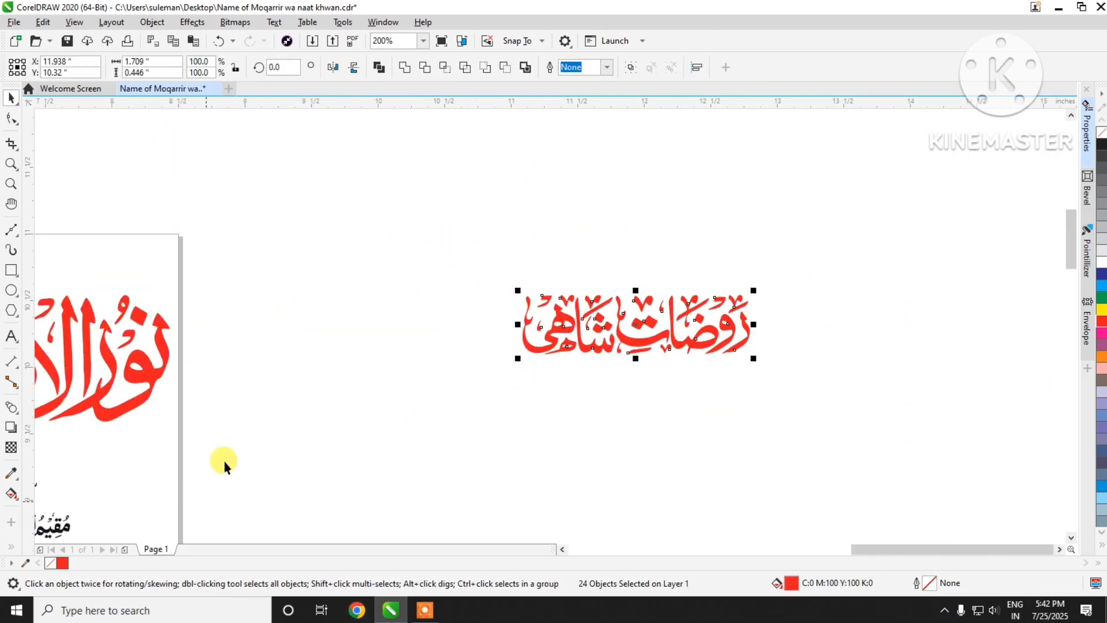
pyautogui.click(379, 68)
pyautogui.scroll(-1, 853, 354)
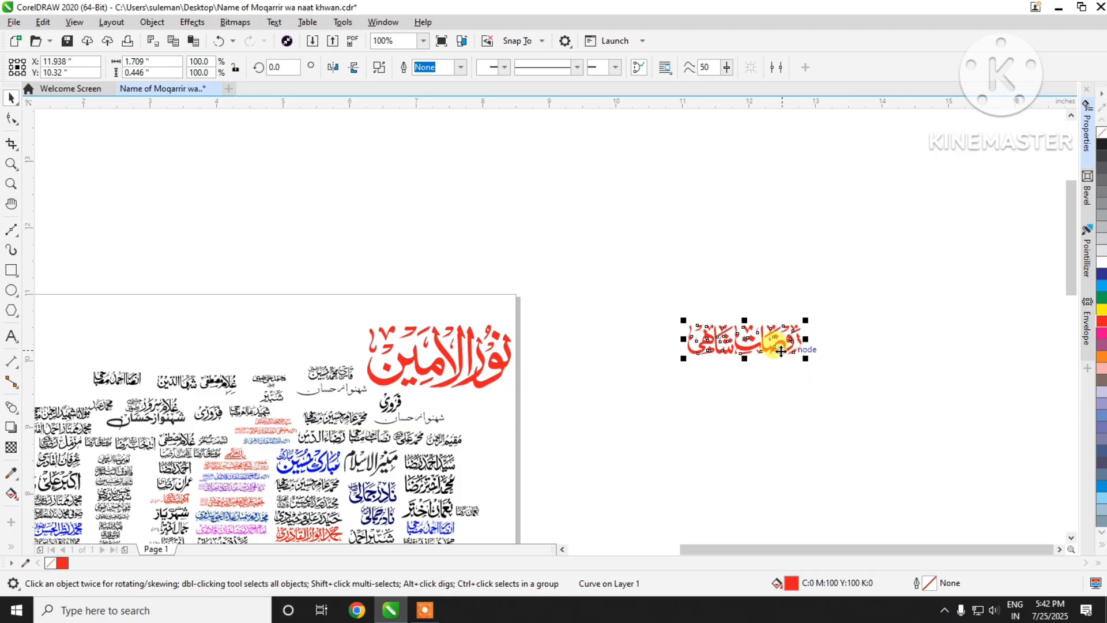
pyautogui.moveTo(700, 346); pyautogui.dragTo(337, 348)
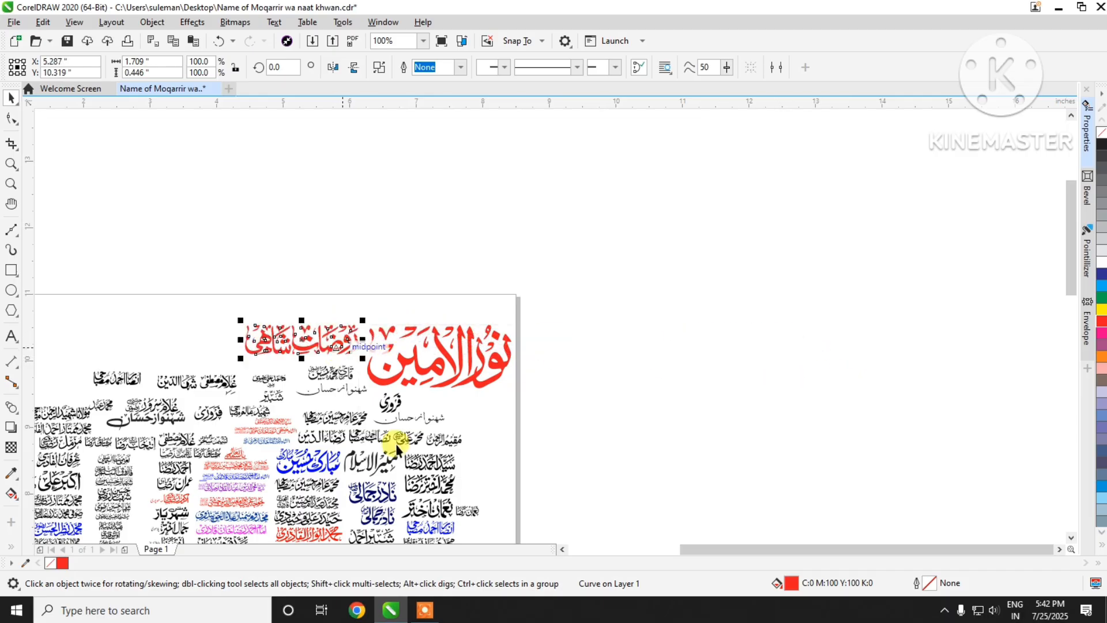
pyautogui.scroll(-1, 730, 275)
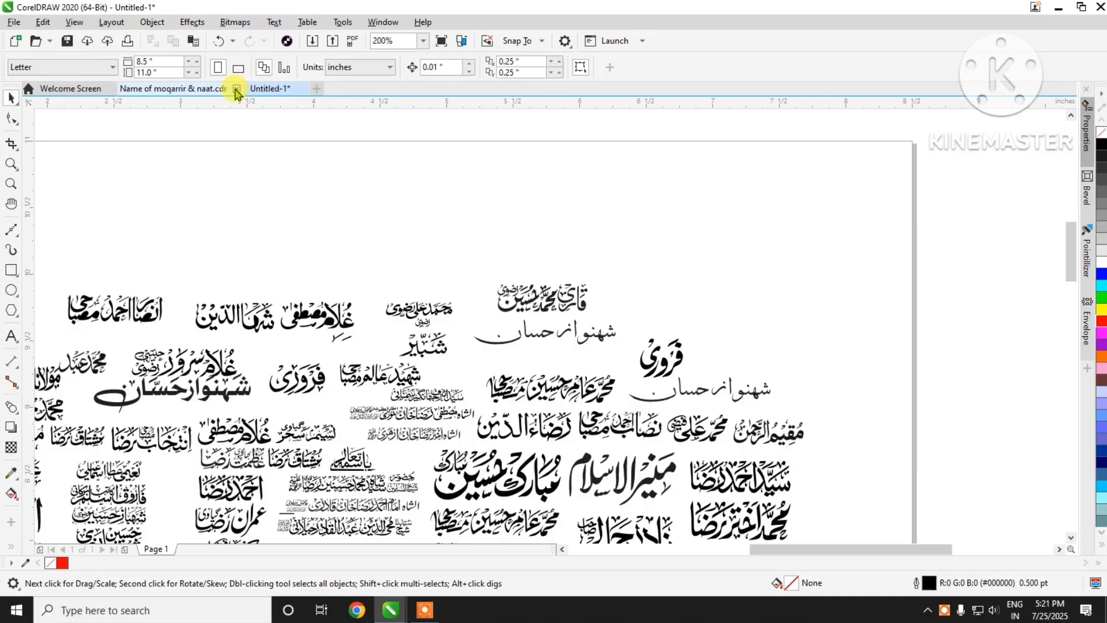
# Step: Close the document Name of moqarrir & naat.cdr and look over the calligraphy names in the untitled drawing
pyautogui.click(237, 89)
pyautogui.scroll(-1, 826, 184)
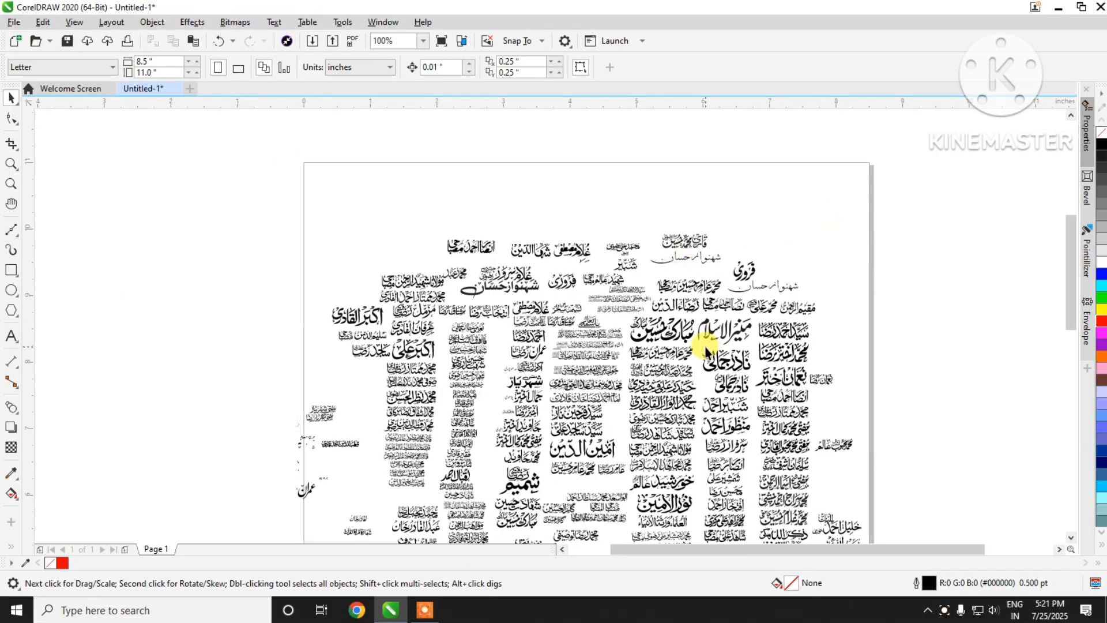
pyautogui.scroll(1, 663, 369)
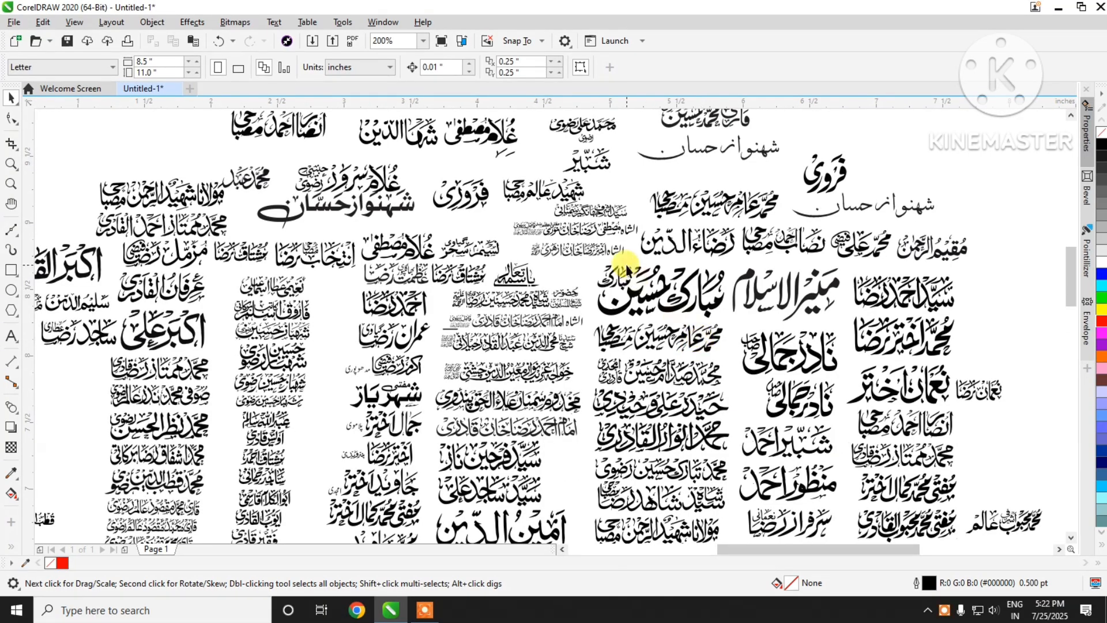
pyautogui.scroll(-1, 631, 260)
pyautogui.scroll(1, 635, 426)
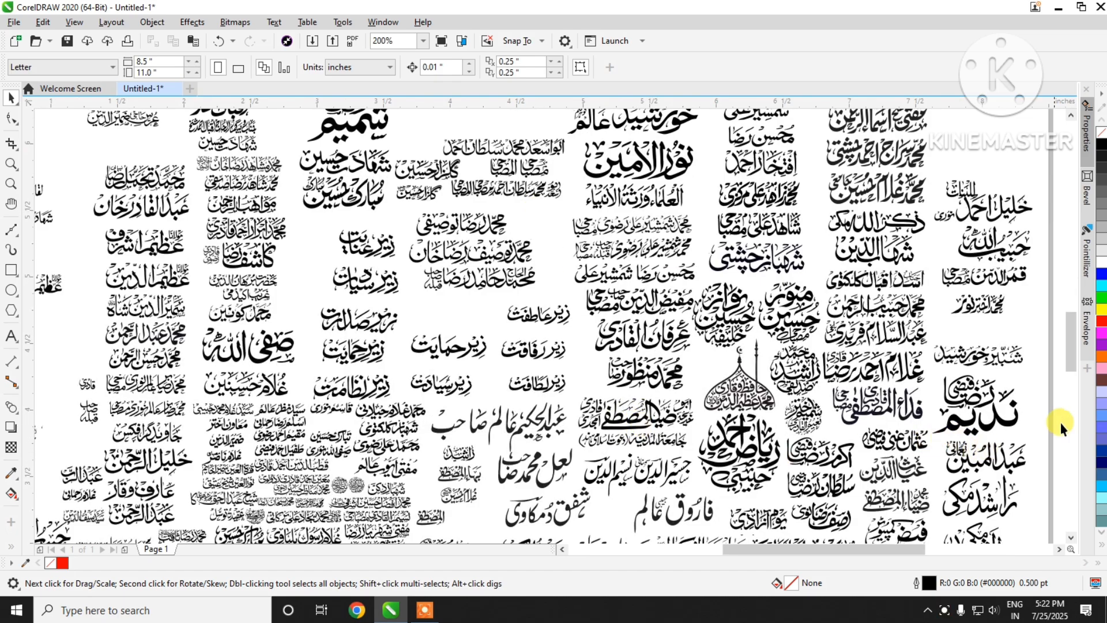
pyautogui.moveTo(1072, 353); pyautogui.dragTo(1072, 389)
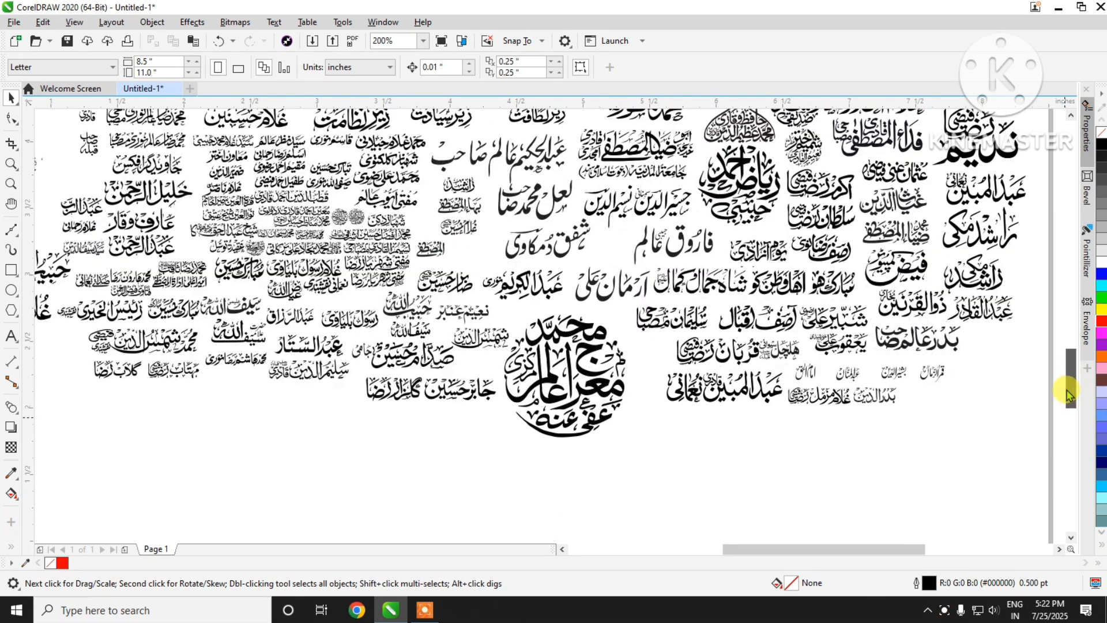
pyautogui.scroll(3, 164, 259)
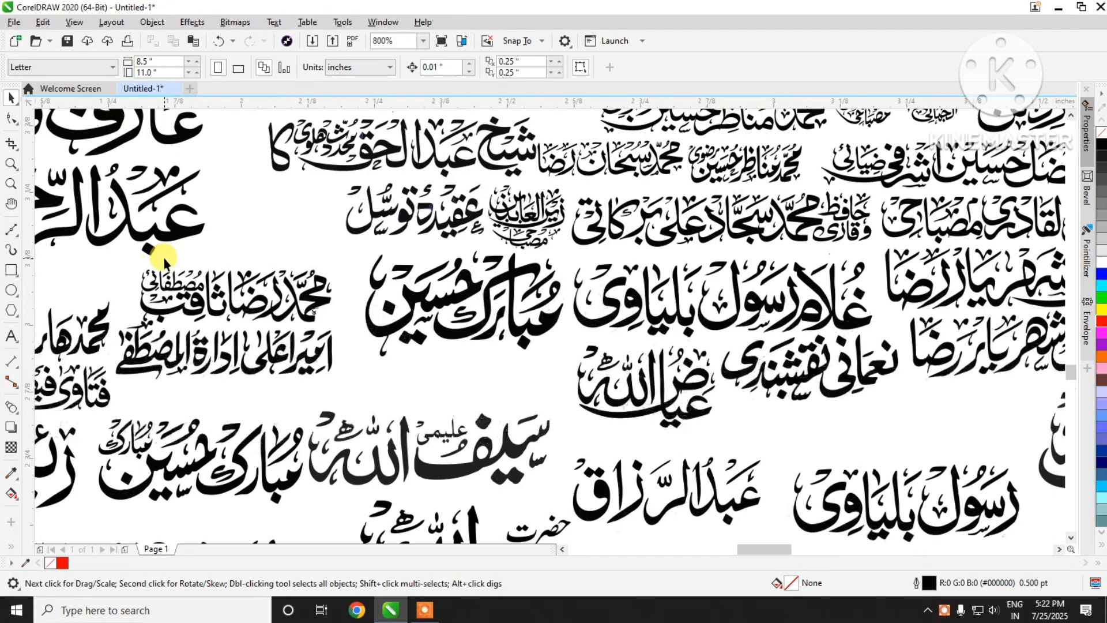
# Step: Fill two large neighbouring calligraphy names in the lower part of the page with red
pyautogui.click(838, 314)
pyautogui.click(1101, 321)
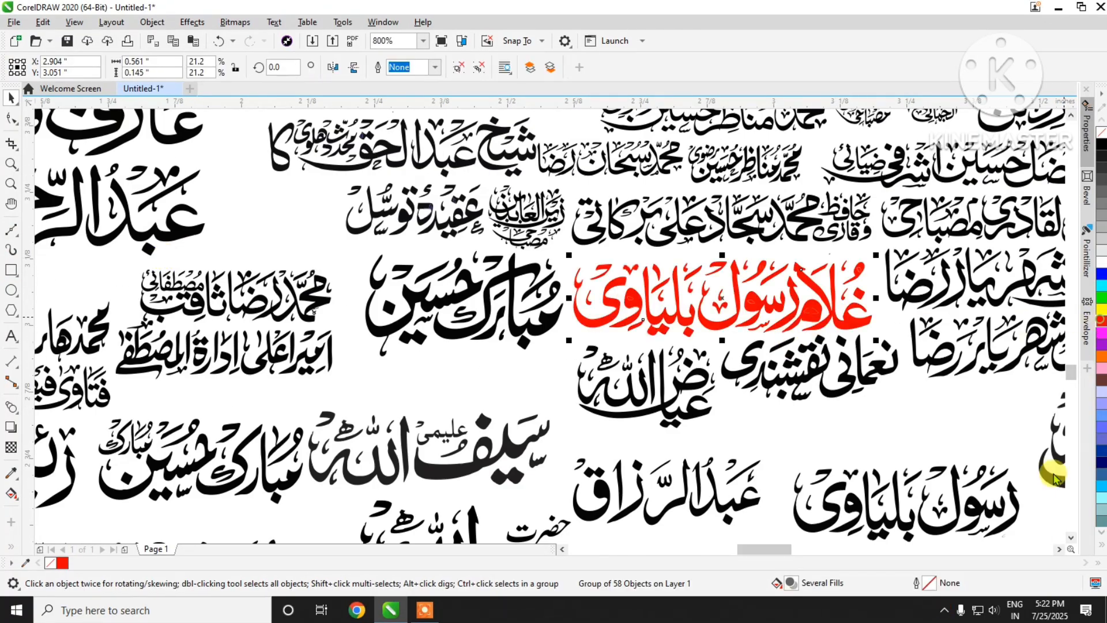
pyautogui.click(537, 338)
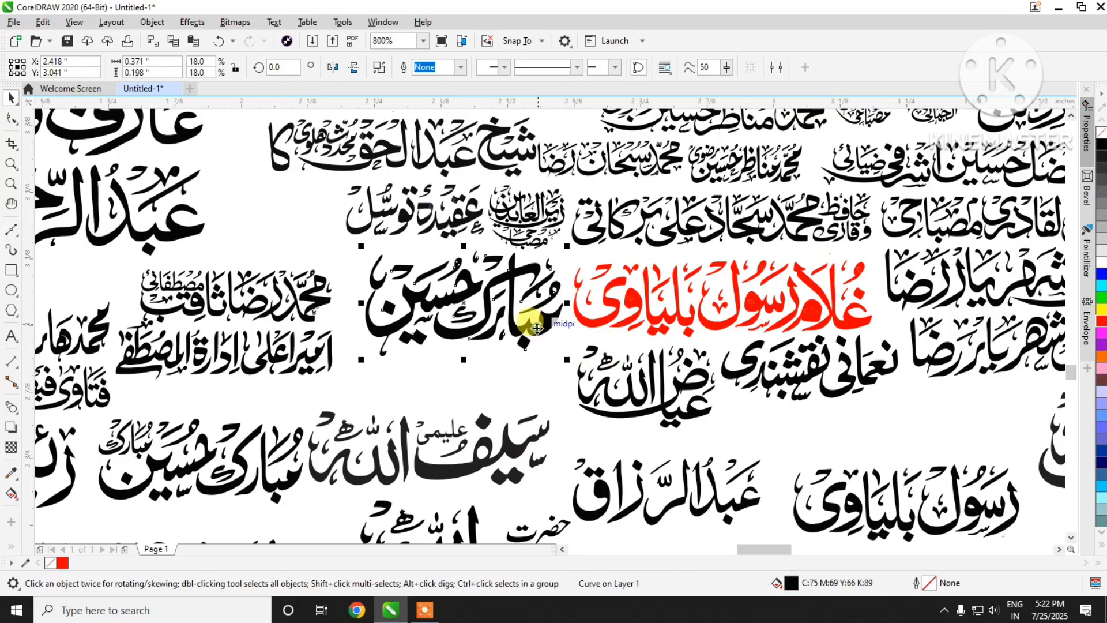
pyautogui.click(1103, 323)
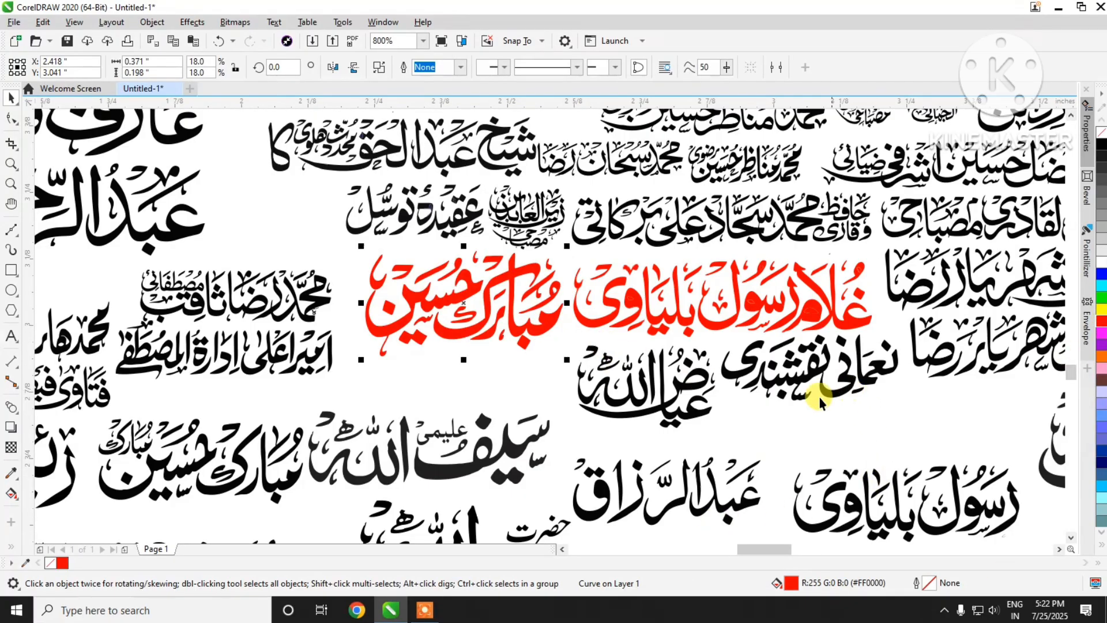
# Step: Try a blue fill on the grouped pair of stacked names above the red names, and undo it
pyautogui.scroll(-1, 669, 403)
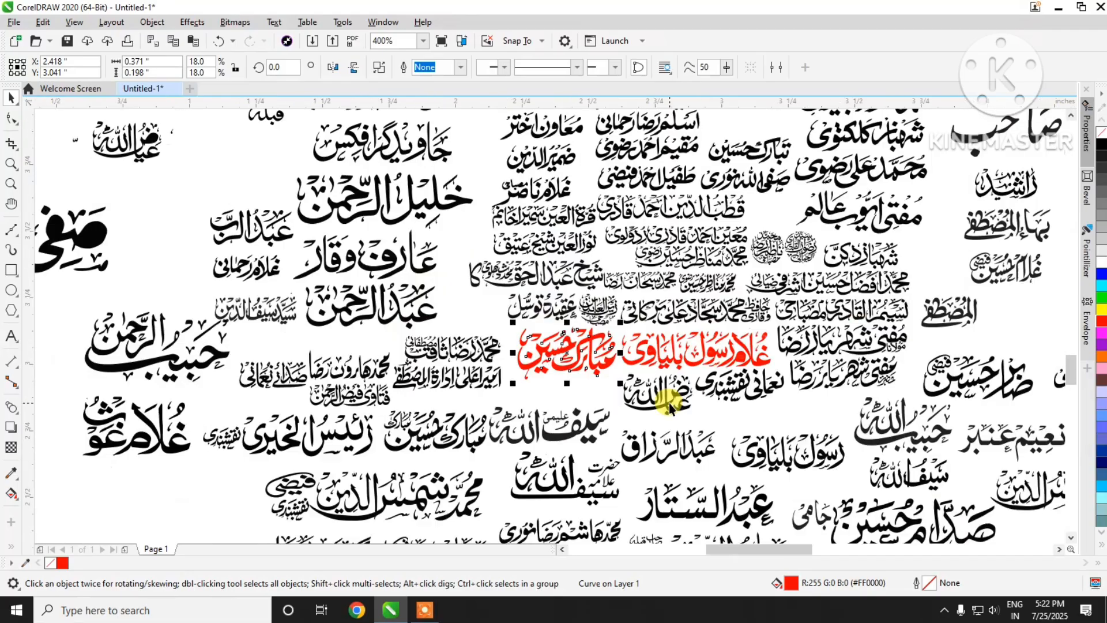
pyautogui.scroll(1, 754, 204)
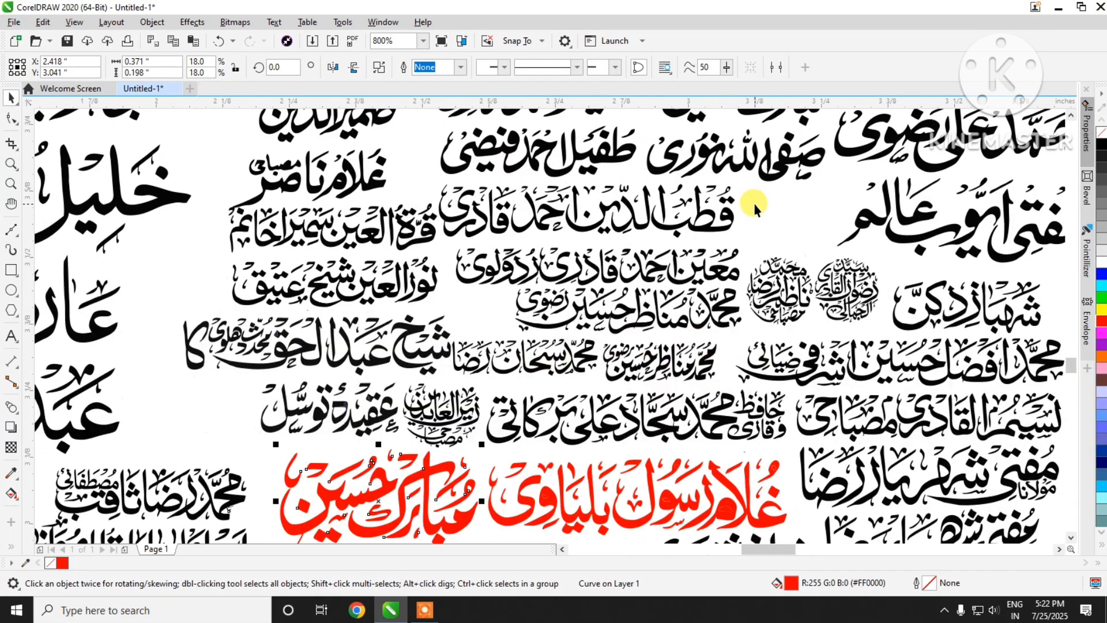
pyautogui.click(651, 326)
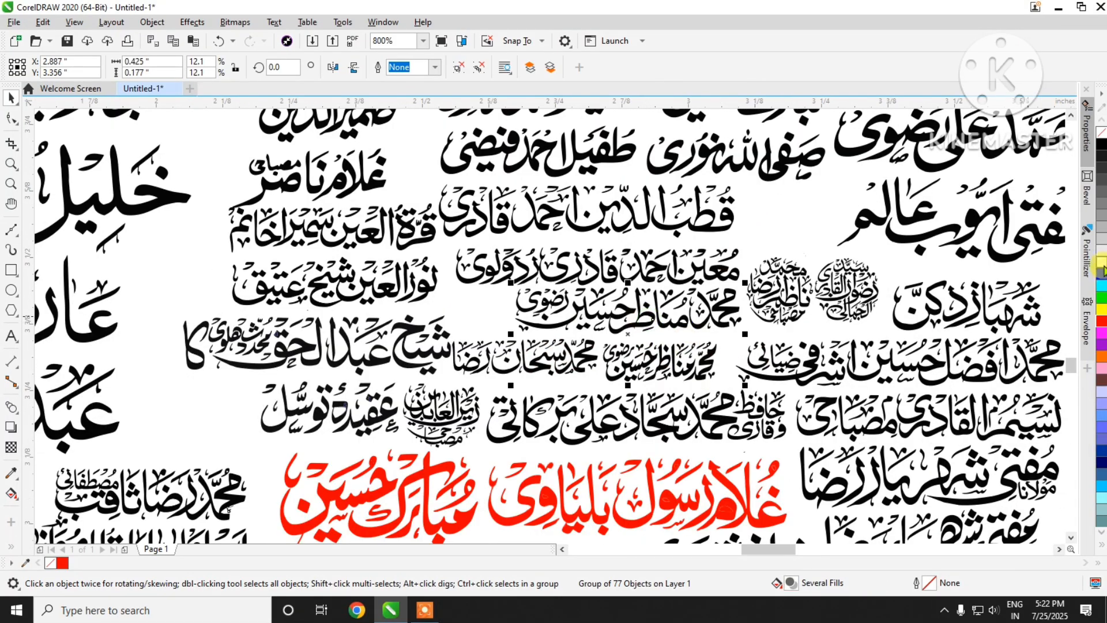
pyautogui.click(1102, 275)
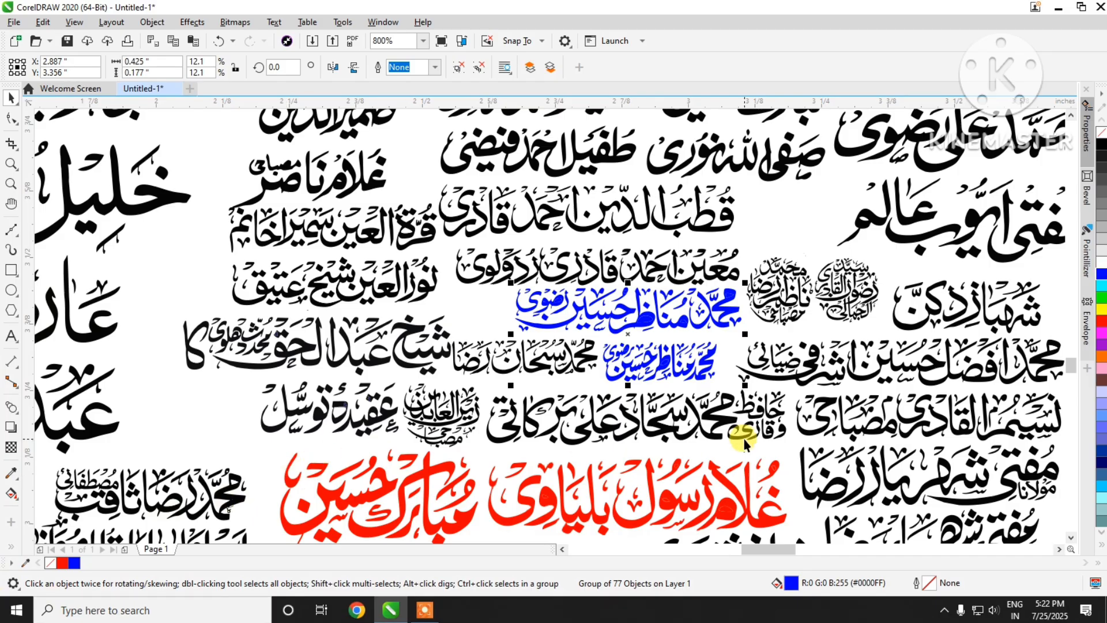
pyautogui.hotkey('ctrl', 'z')
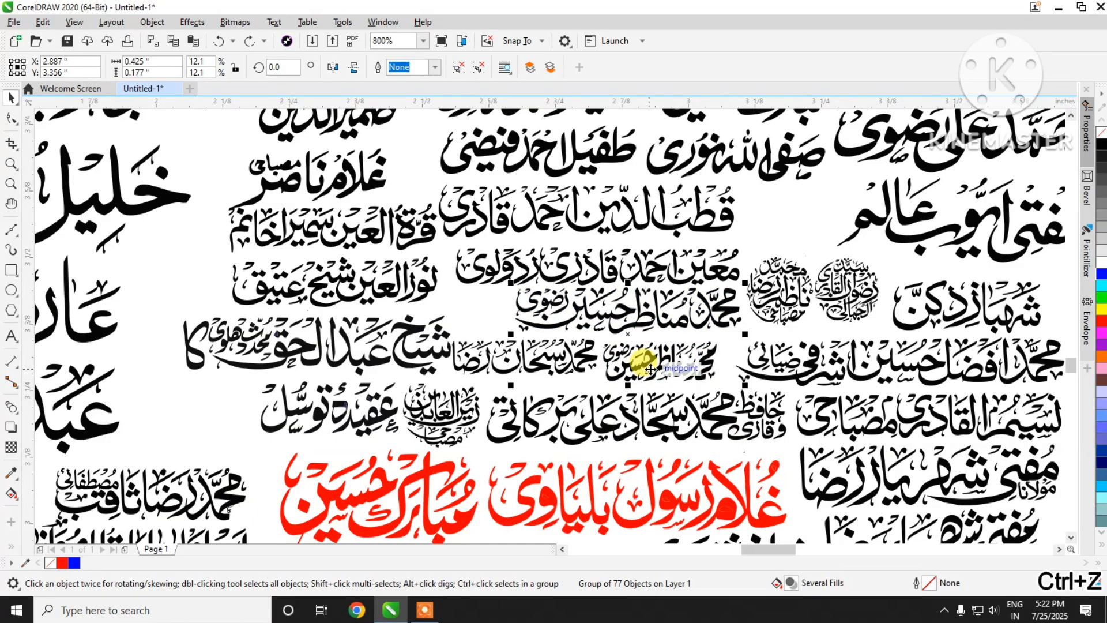
# Step: Convert the selected group of stacked names to curves and inspect its outlines up close
pyautogui.hotkey('ctrl', 'q')
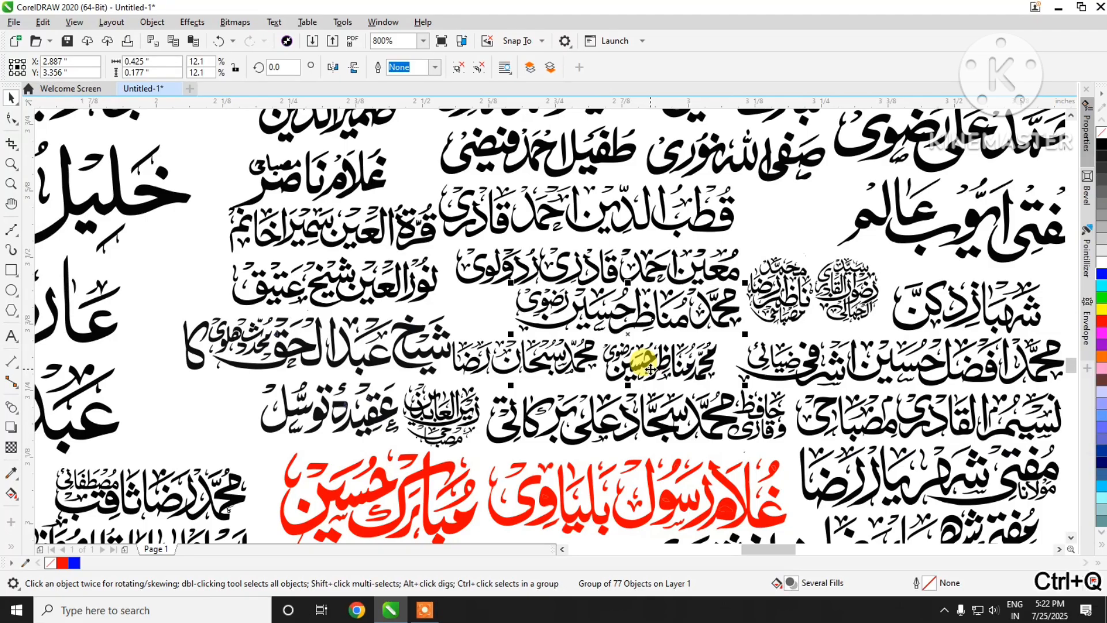
pyautogui.scroll(3, 676, 379)
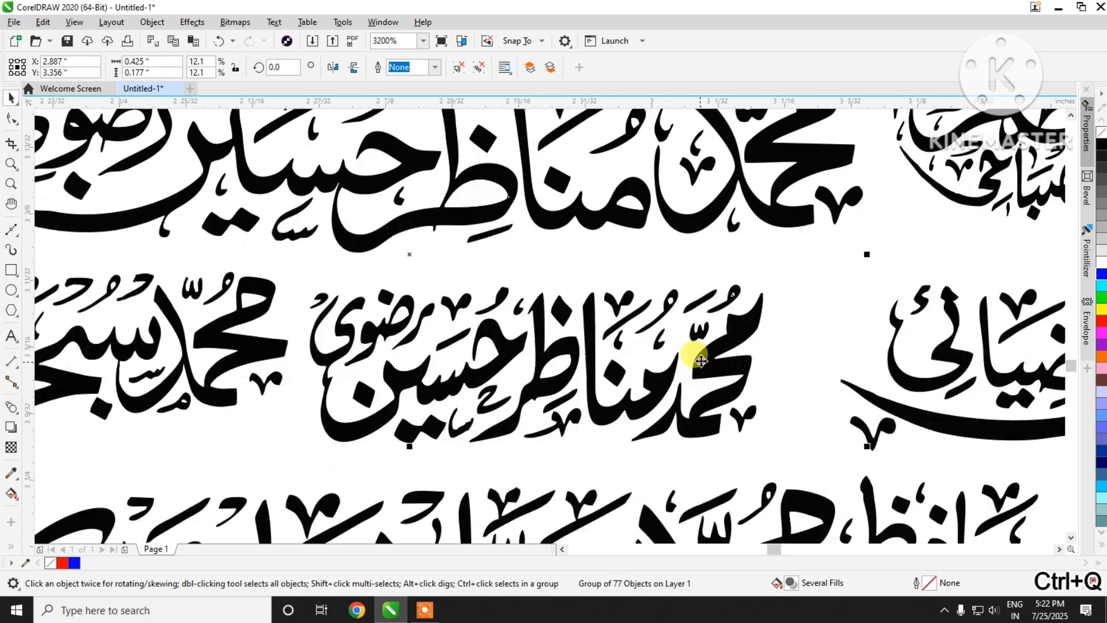
pyautogui.scroll(-3, 643, 354)
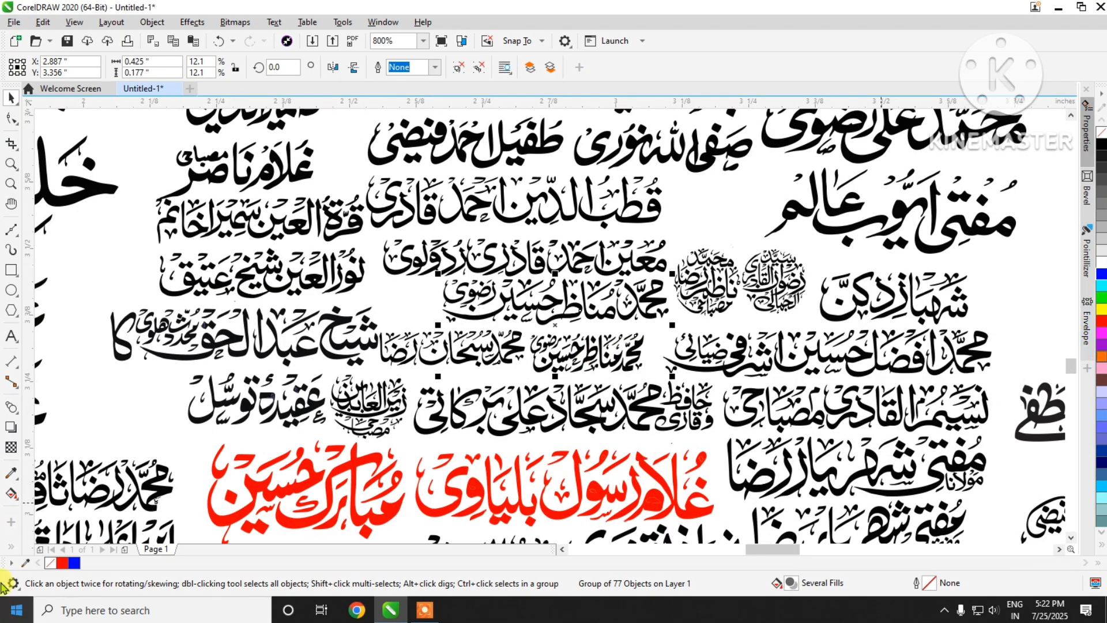
pyautogui.scroll(-2, 690, 345)
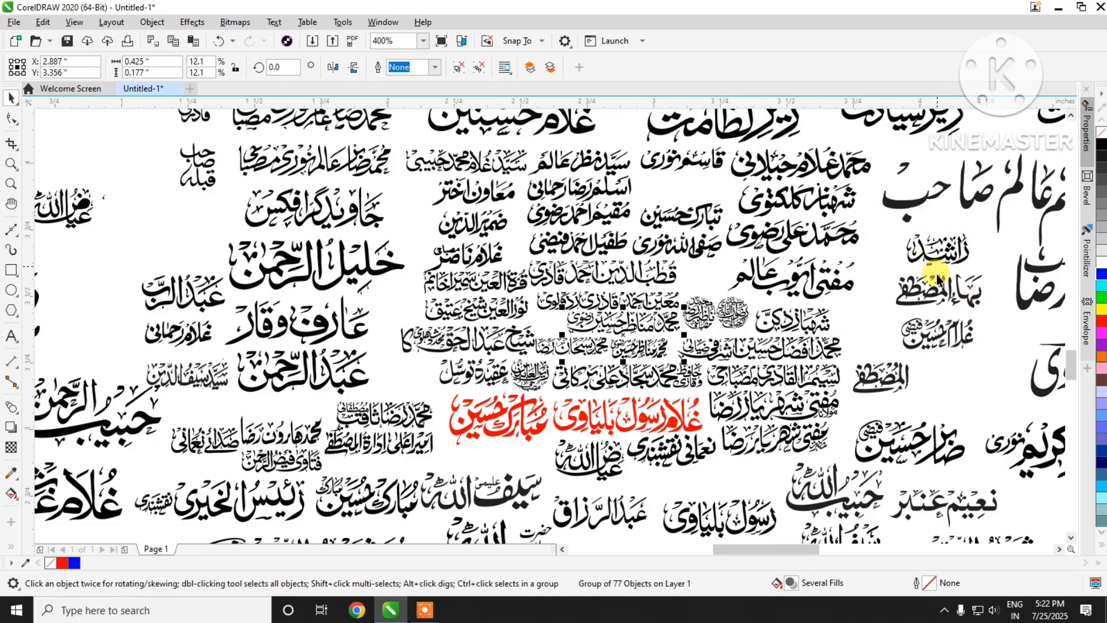
# Step: Fill the large stacked name near the page's right edge with purple #9900CC and the name directly below it with blue #0000FF
pyautogui.scroll(-4, 923, 277)
pyautogui.scroll(3, 874, 328)
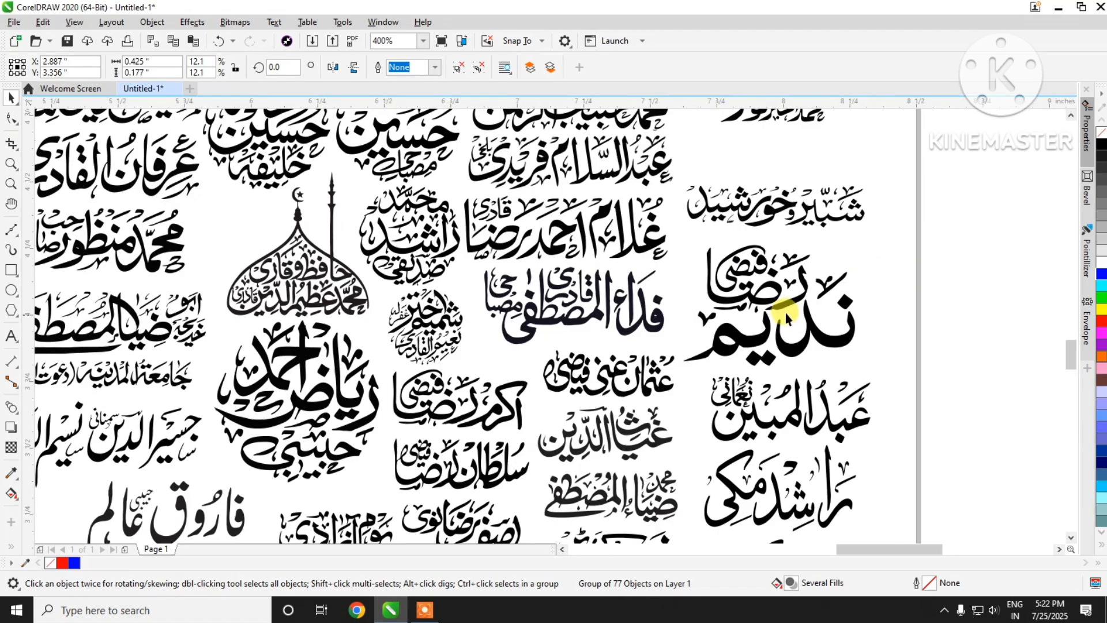
pyautogui.click(761, 303)
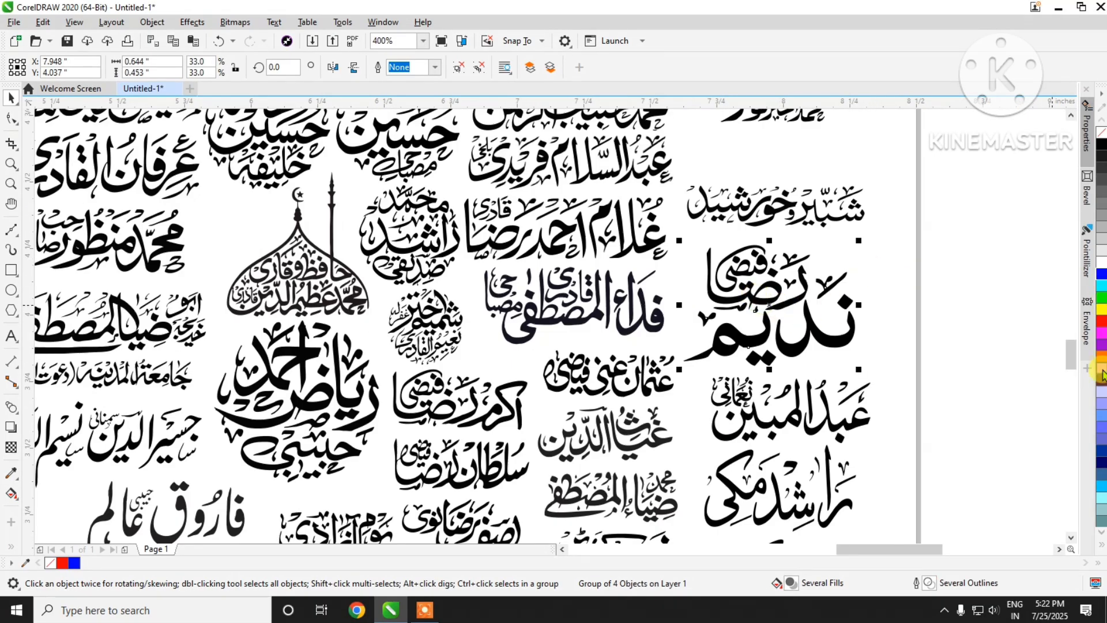
pyautogui.click(1101, 350)
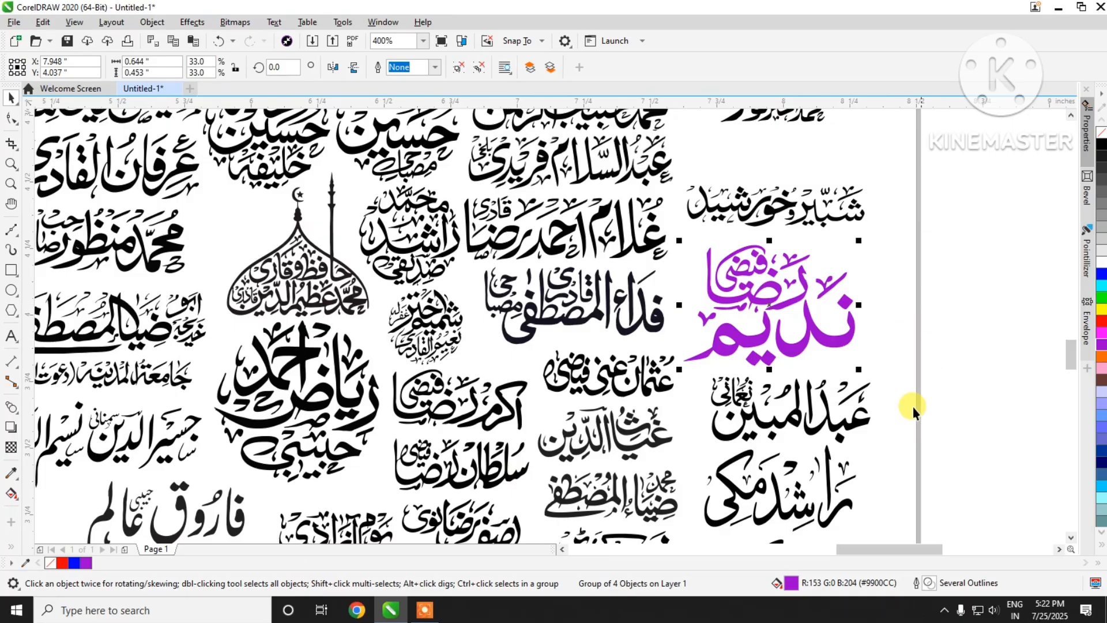
pyautogui.click(822, 424)
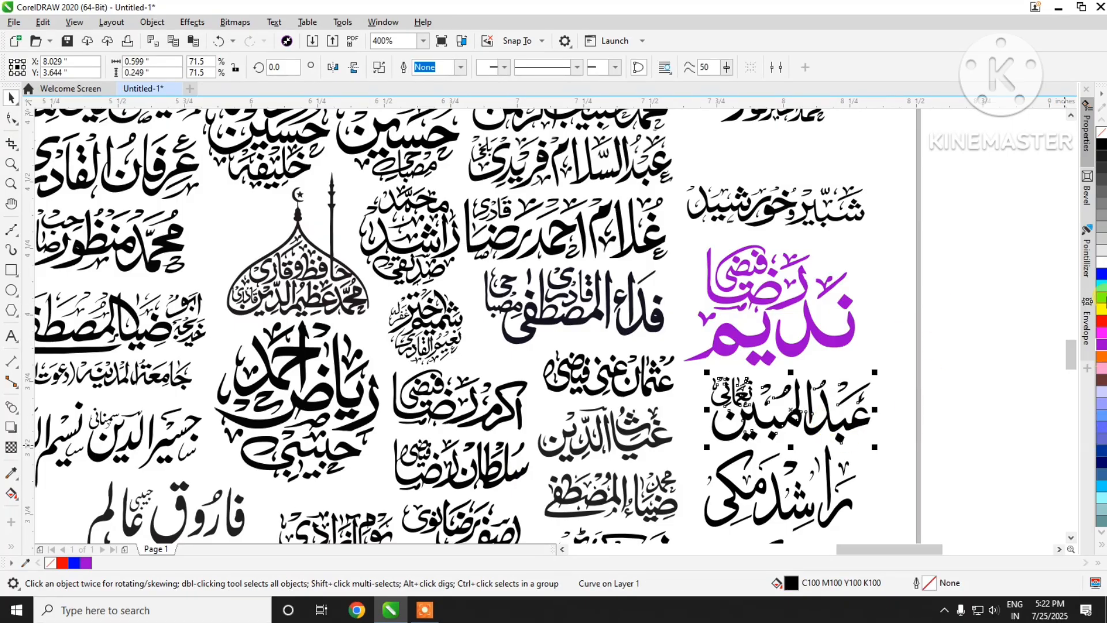
pyautogui.click(1102, 278)
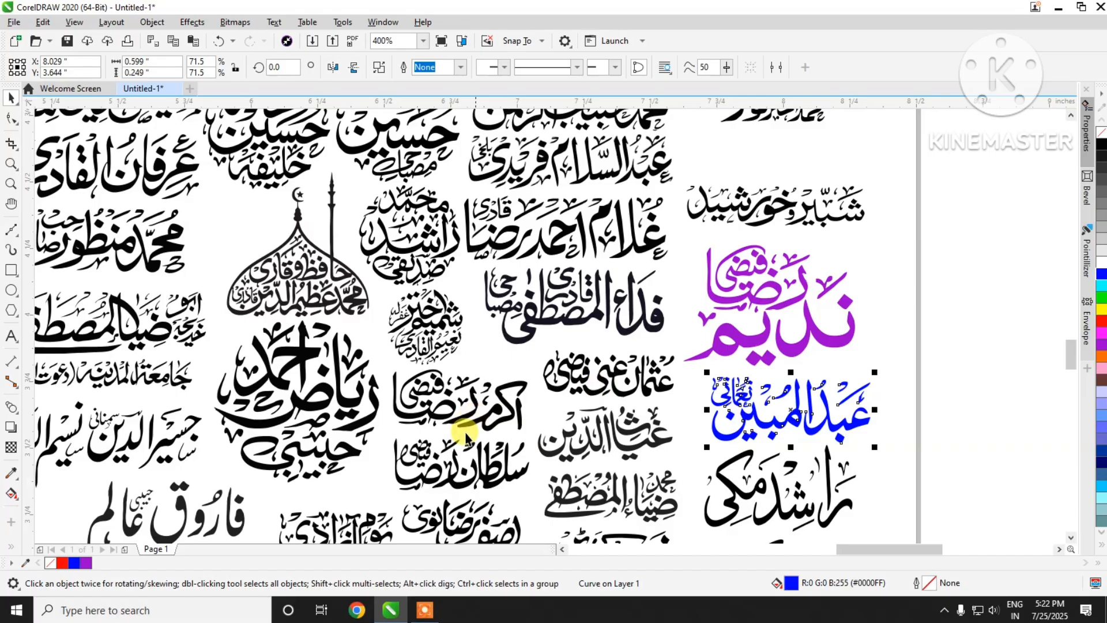
# Step: Fill the name to the right of the large stacked name with navy #000066 and the name up and left of the dome with red #FF0000
pyautogui.click(462, 417)
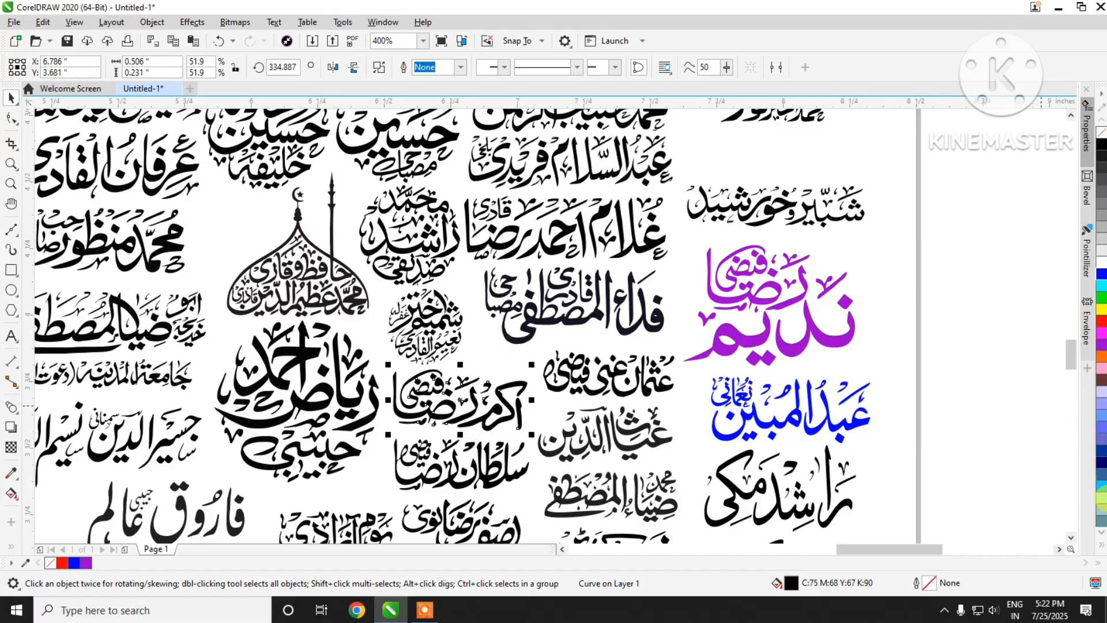
pyautogui.click(1101, 466)
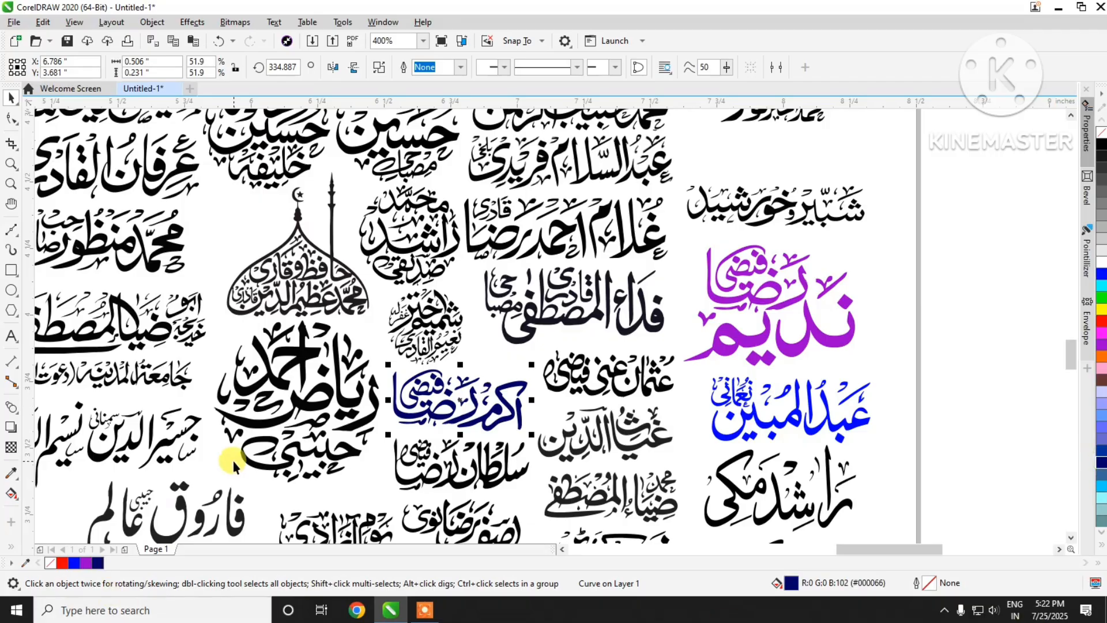
pyautogui.scroll(-1, 669, 404)
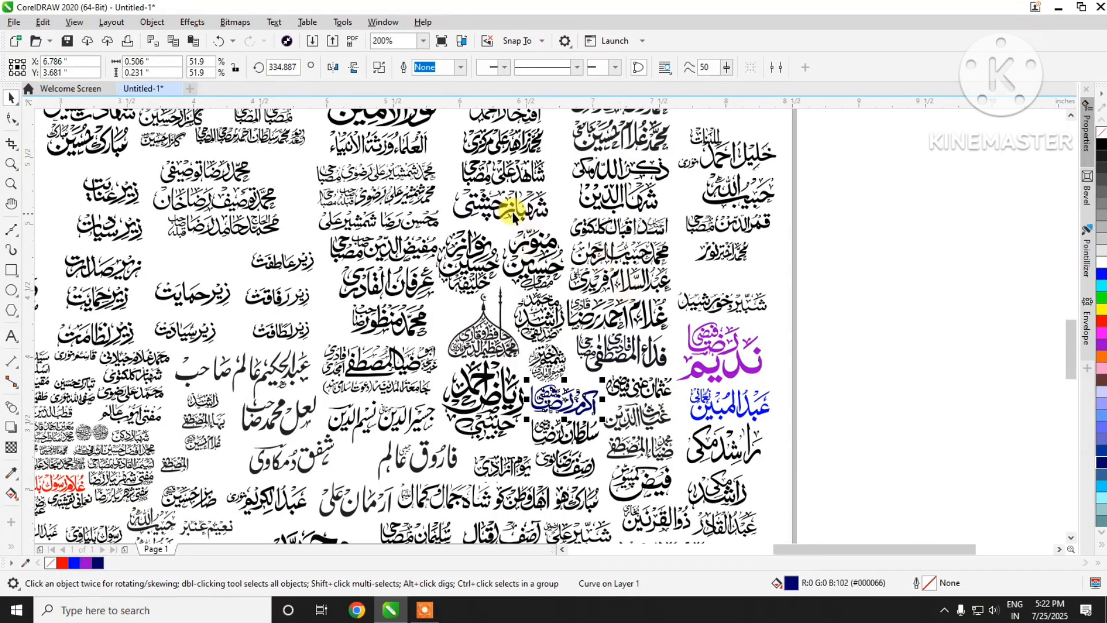
pyautogui.scroll(1, 407, 199)
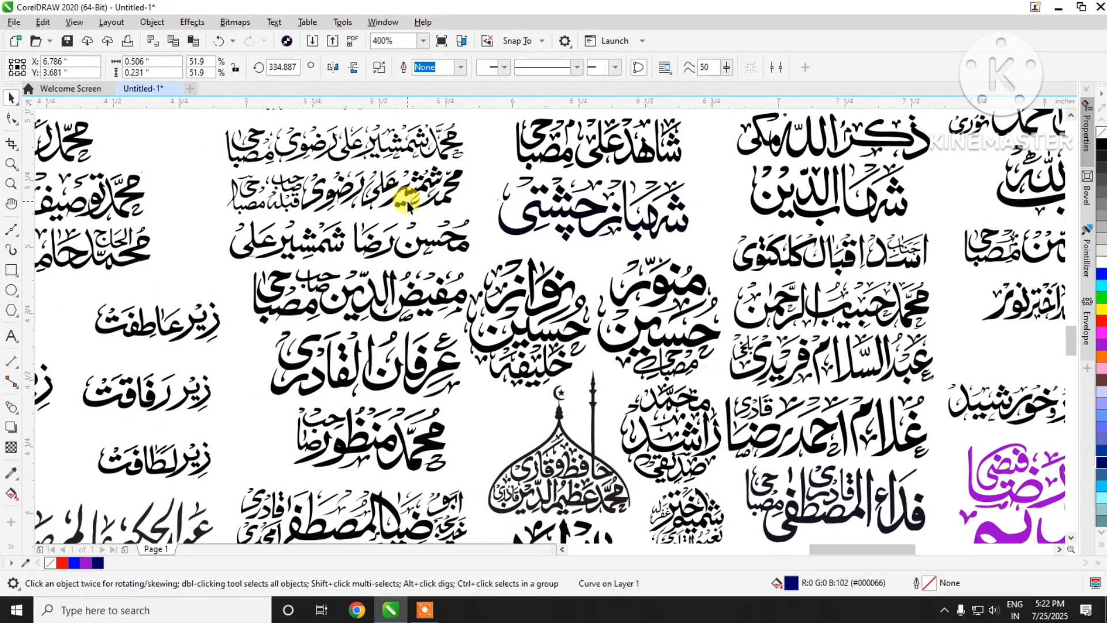
pyautogui.click(445, 370)
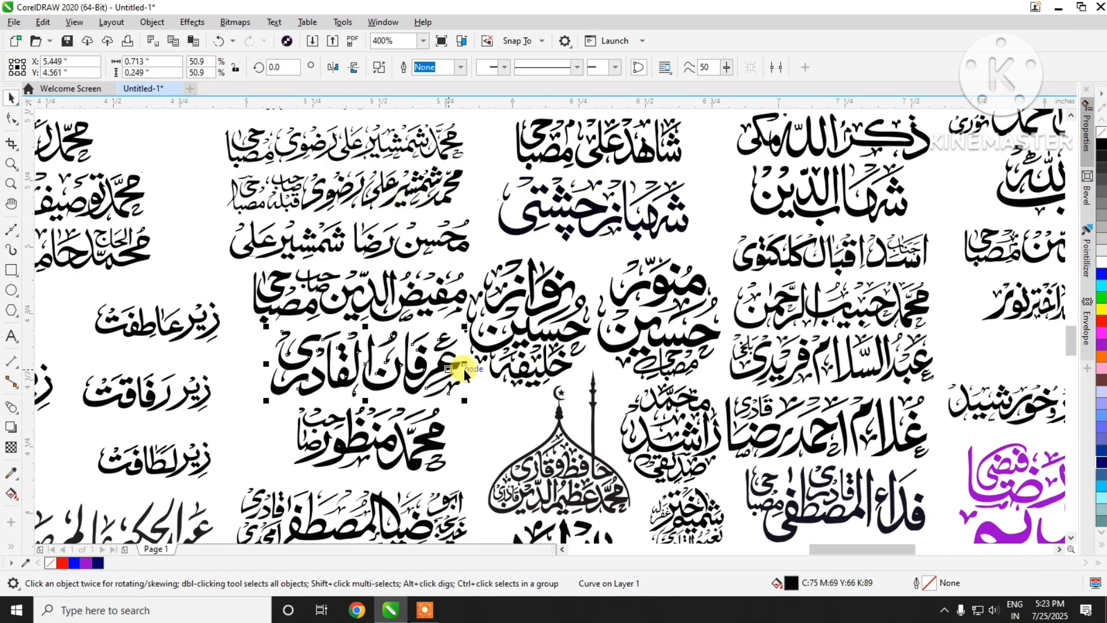
pyautogui.click(1103, 323)
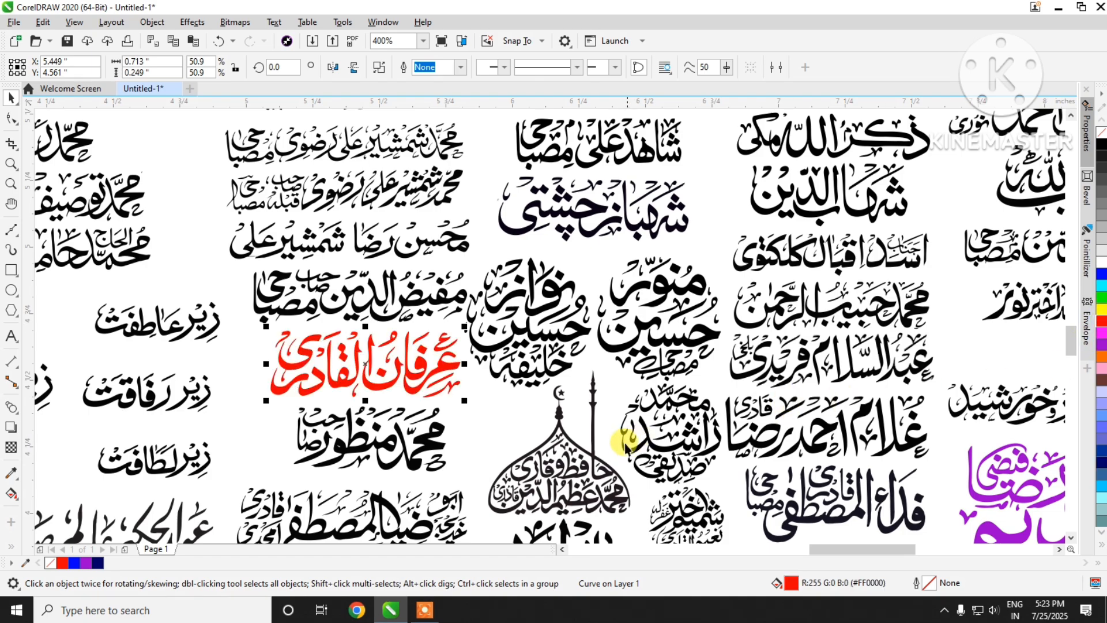
# Step: Fill a bold name in the page's left-hand column of calligraphy with blue #0000FF
pyautogui.scroll(-1, 620, 447)
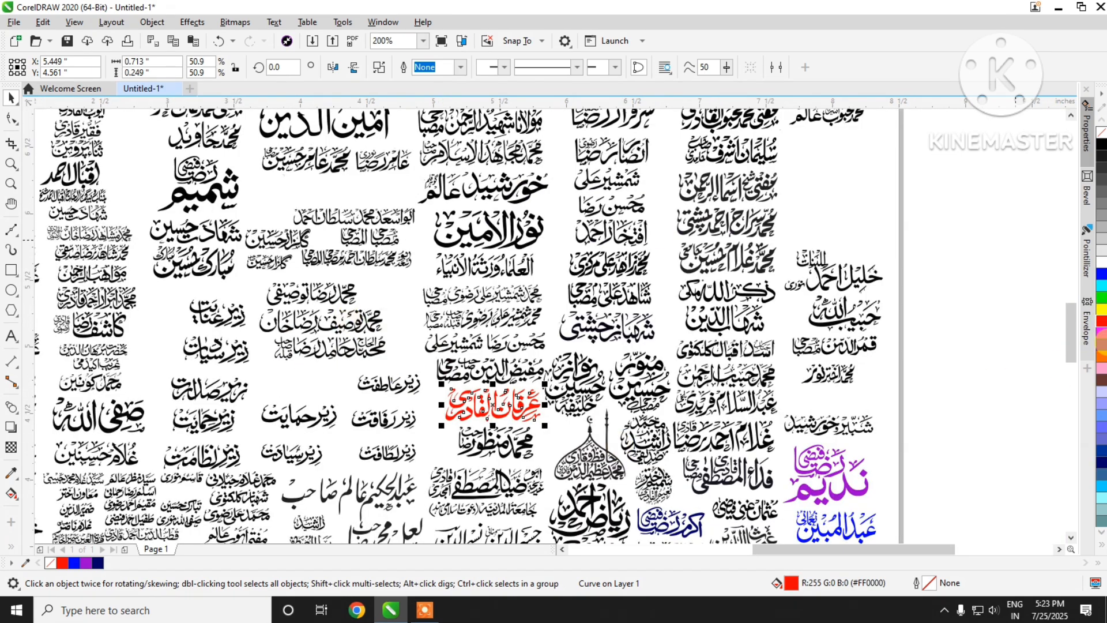
pyautogui.scroll(-1, 610, 375)
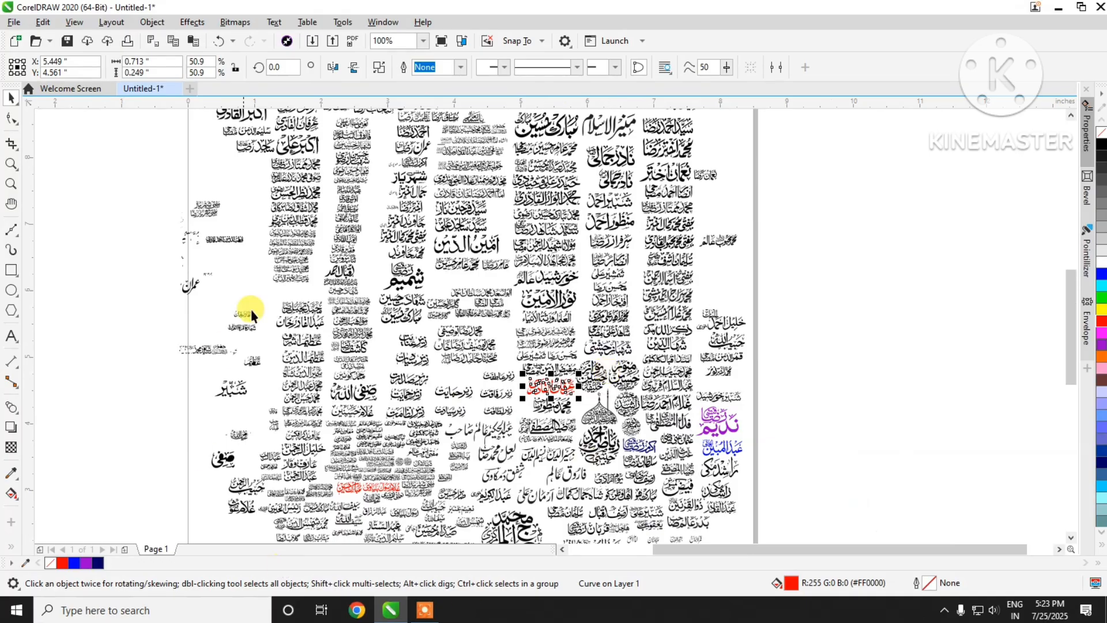
pyautogui.scroll(2, 284, 178)
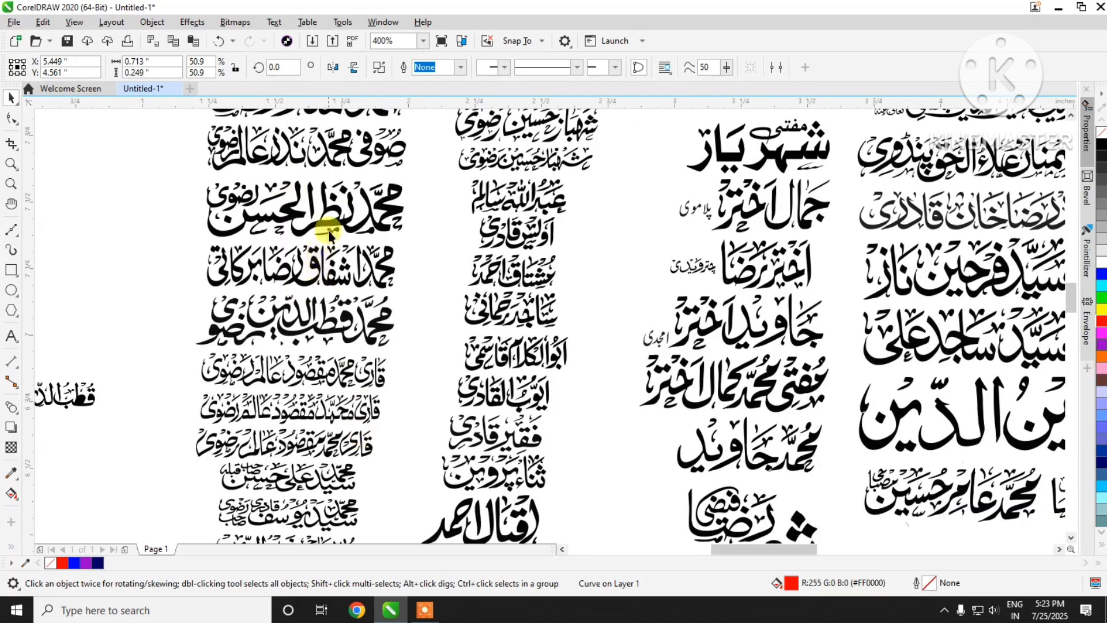
pyautogui.click(384, 216)
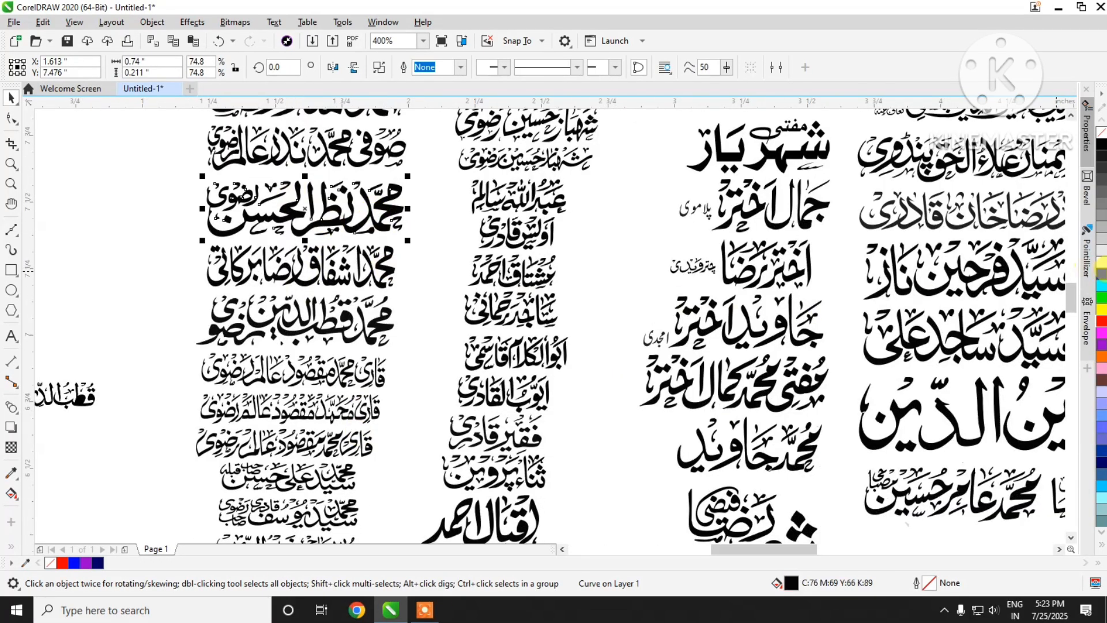
pyautogui.click(1102, 273)
# Step: Fill the name two rows below the blue one in the same column with purple #9900CC
pyautogui.click(340, 390)
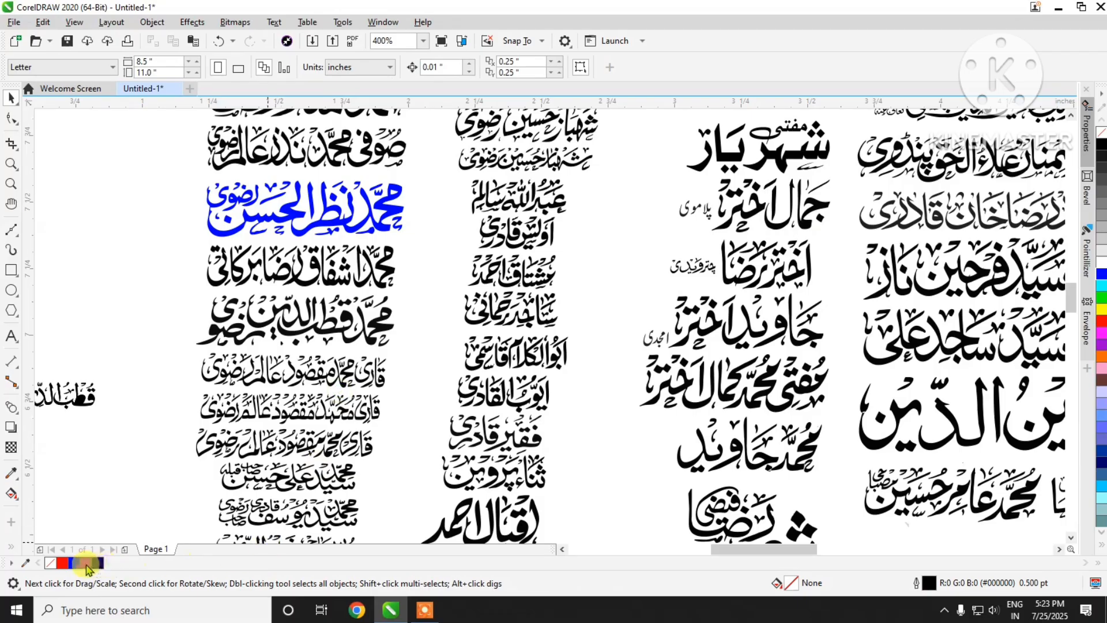
pyautogui.click(86, 563)
pyautogui.click(665, 194)
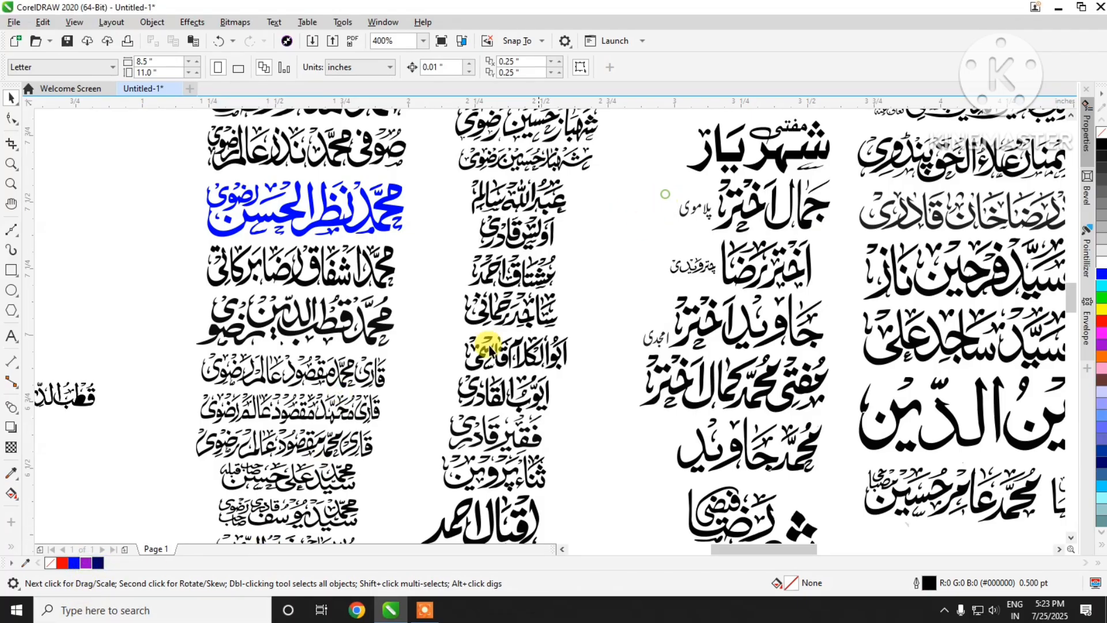
pyautogui.click(322, 313)
pyautogui.click(87, 563)
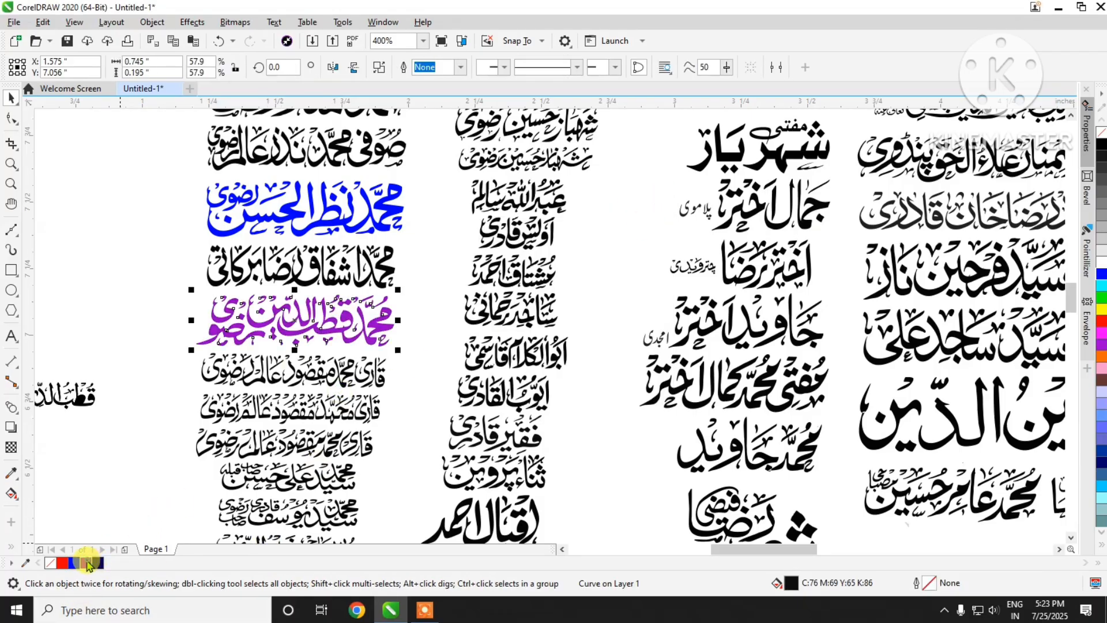
# Step: Fill the grouped name and its small side word, third in its column of bold names, with red #FF0000
pyautogui.scroll(-3, 512, 413)
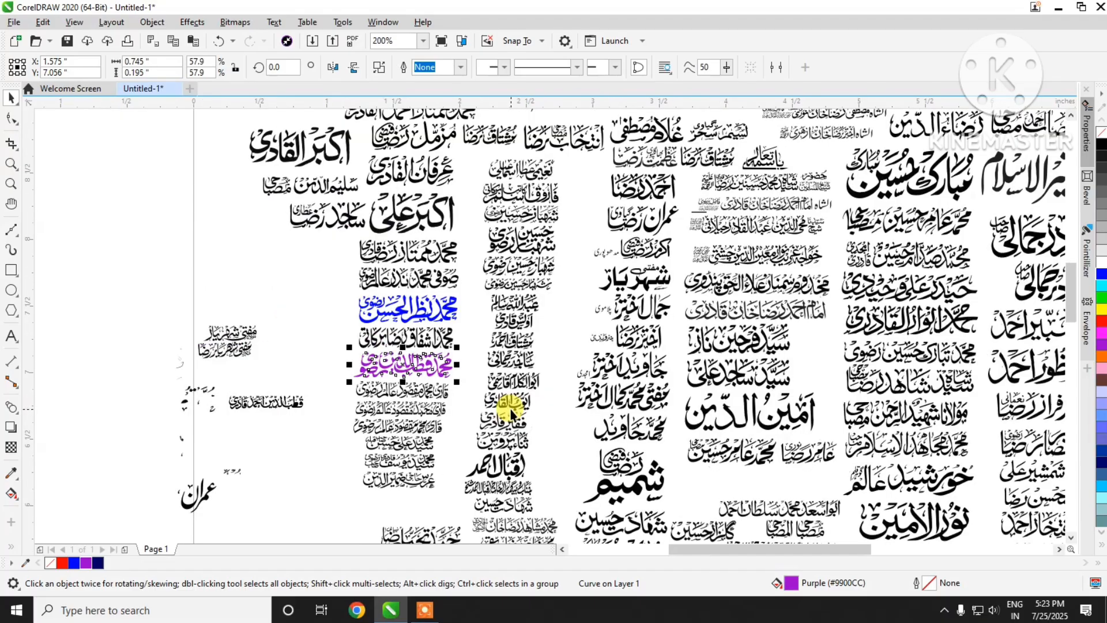
pyautogui.scroll(3, 689, 225)
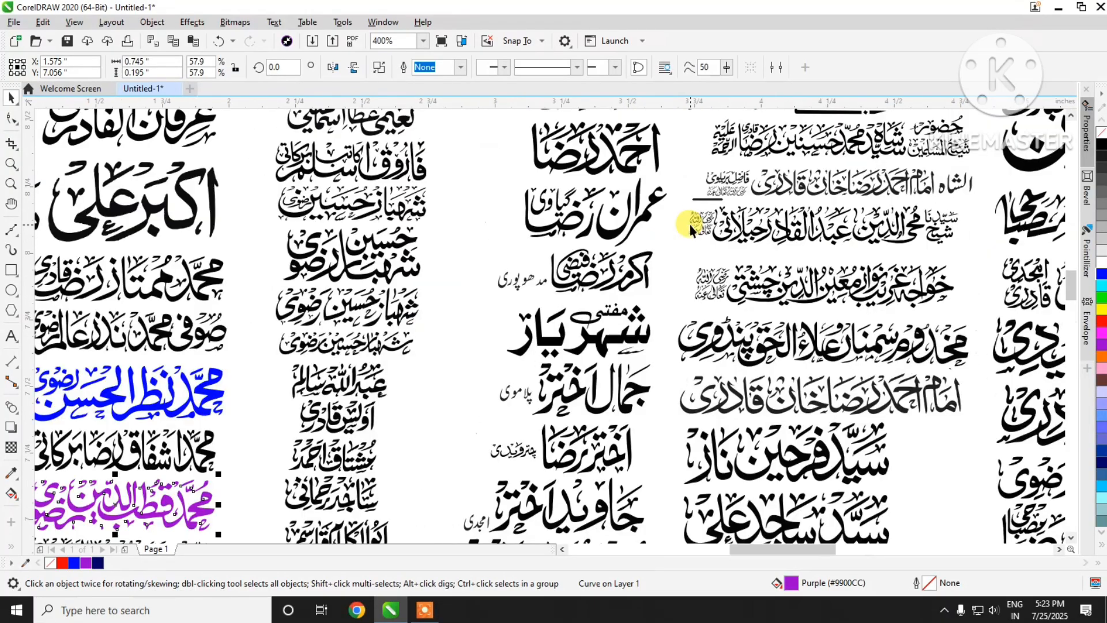
pyautogui.click(622, 281)
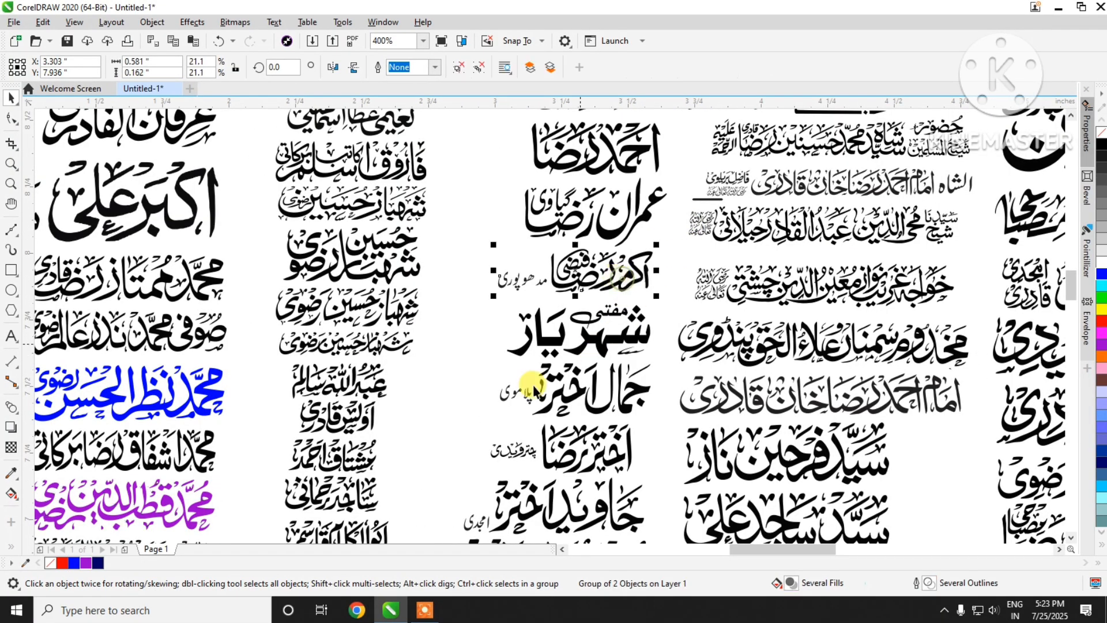
pyautogui.click(62, 562)
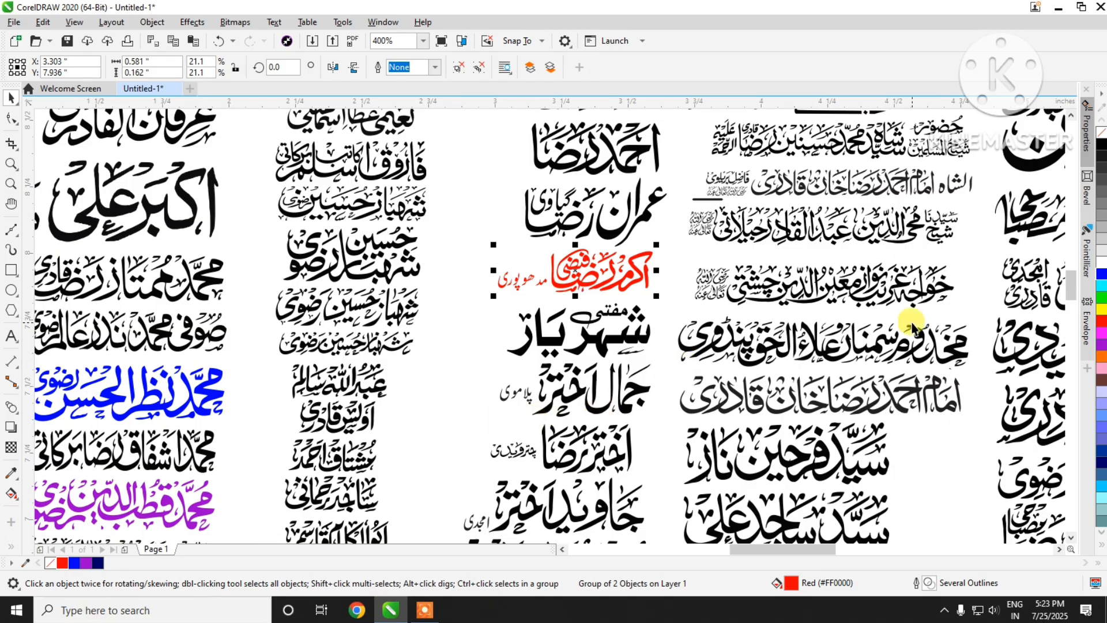
# Step: Try cyan #00FFFF on the large wide name in the page's upper part, and settle on blue #0000FF as its fill
pyautogui.scroll(-1, 427, 348)
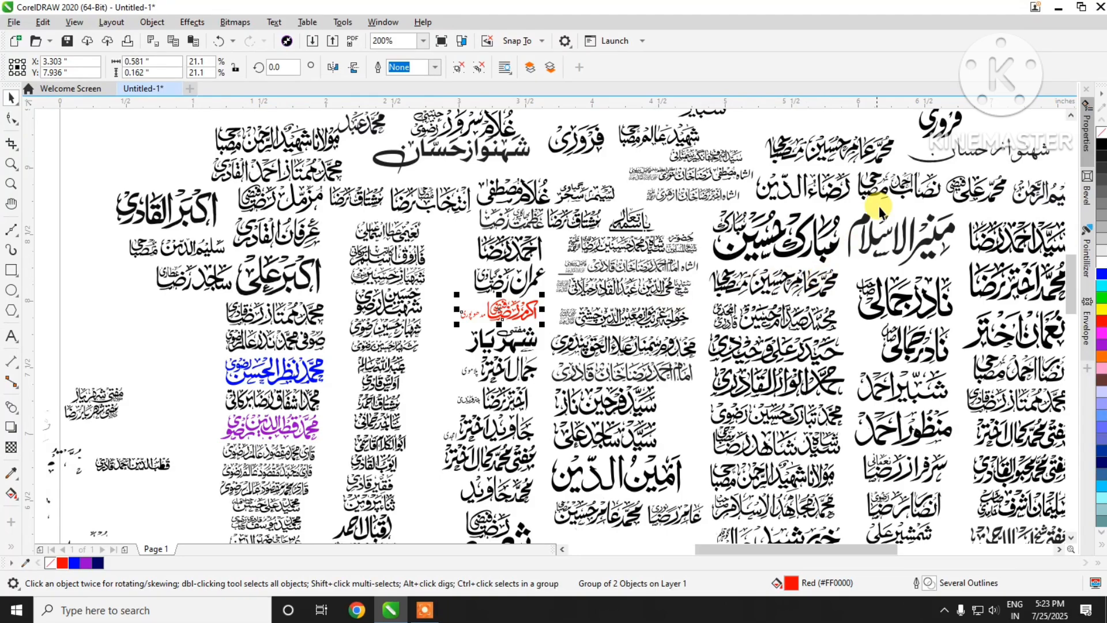
pyautogui.scroll(1, 877, 193)
pyautogui.click(728, 297)
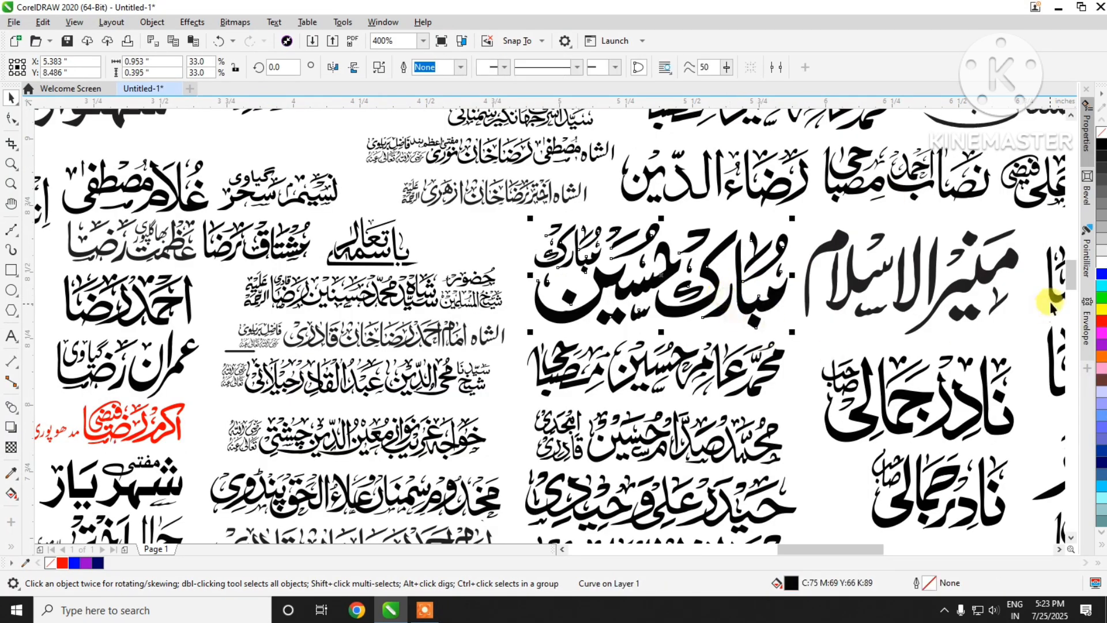
pyautogui.click(1101, 303)
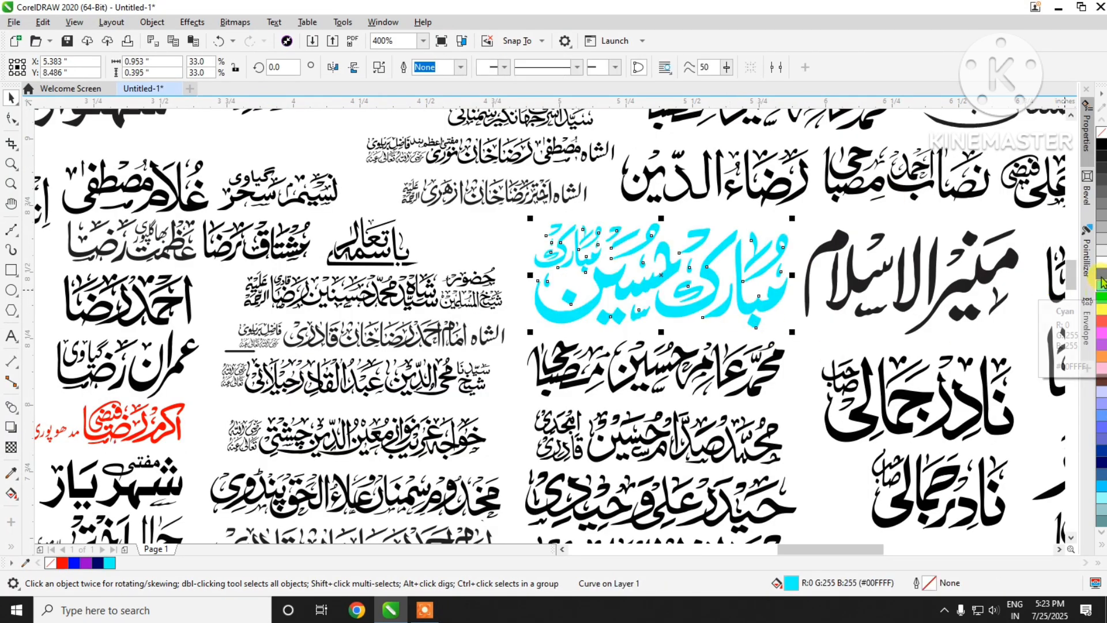
pyautogui.click(1102, 272)
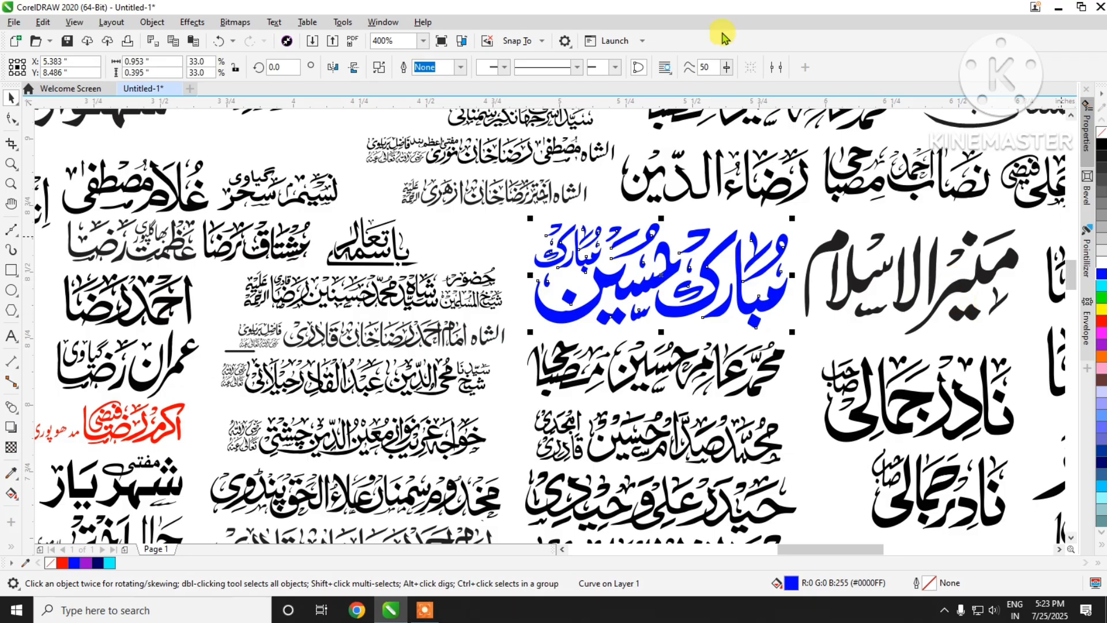
# Step: Fill the grouped pair of similar names below and right of the blue one with Deep Navy Blue #000066 and inspect their letter holes
pyautogui.click(909, 399)
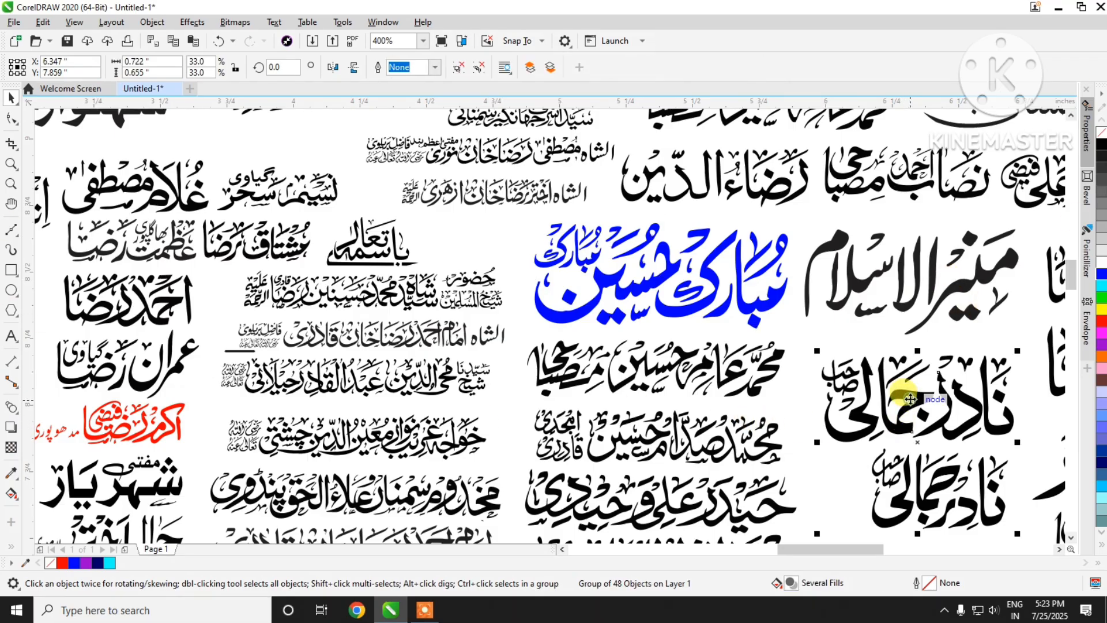
pyautogui.click(1100, 470)
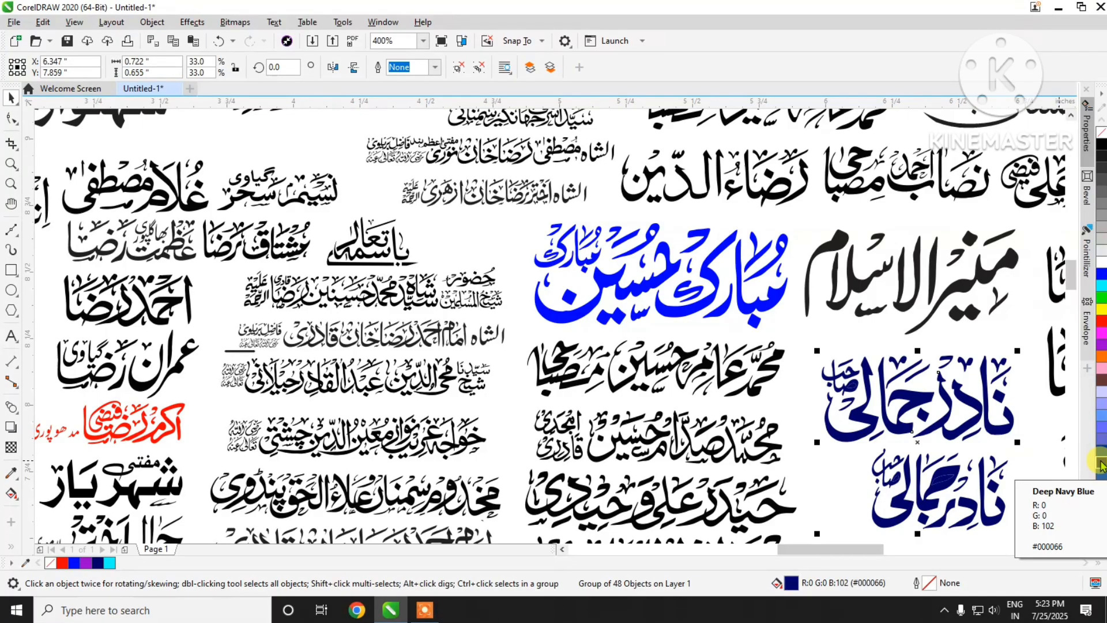
pyautogui.scroll(-2, 631, 323)
pyautogui.scroll(4, 649, 361)
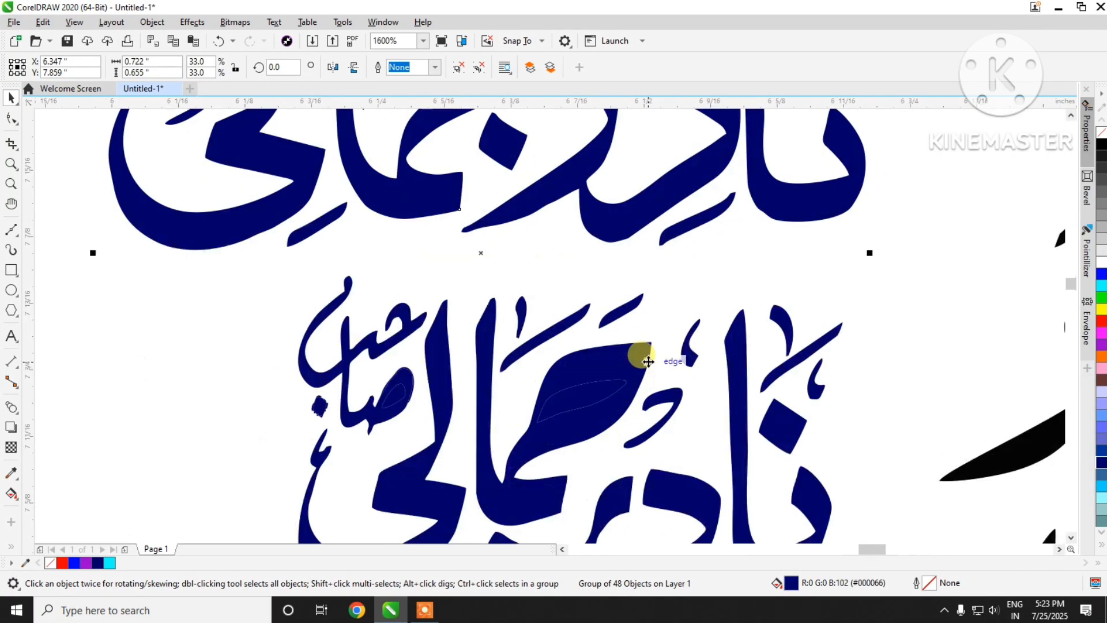
pyautogui.scroll(-2, 649, 361)
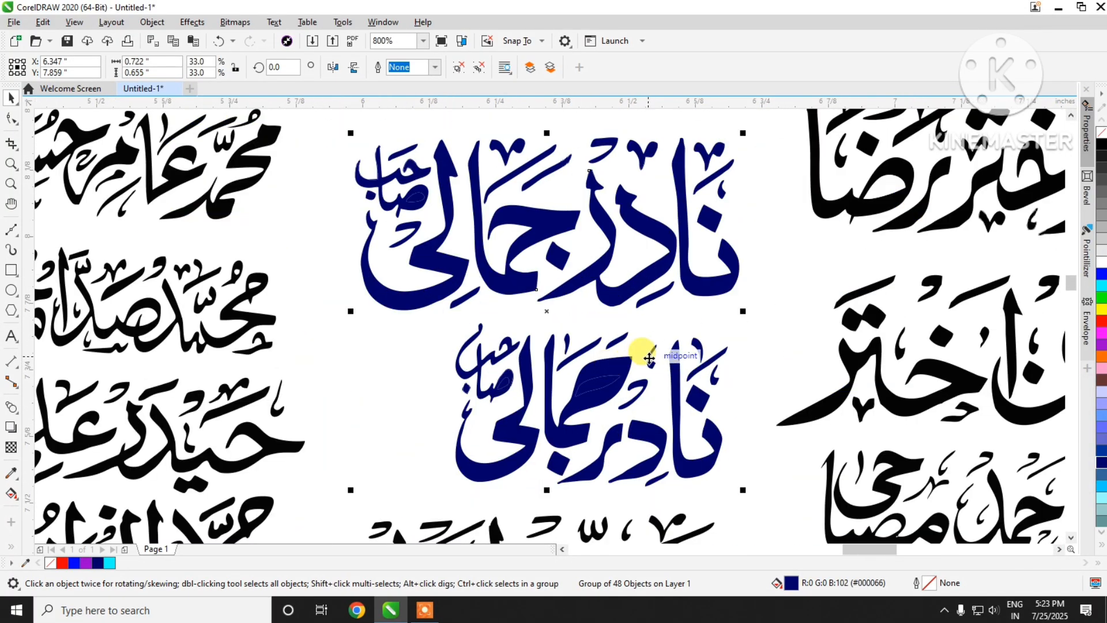
# Step: Ungroup the navy pair and delete the two shapes covering the letter holes in the lower name
pyautogui.hotkey('ctrl', 'u')
pyautogui.click(548, 398)
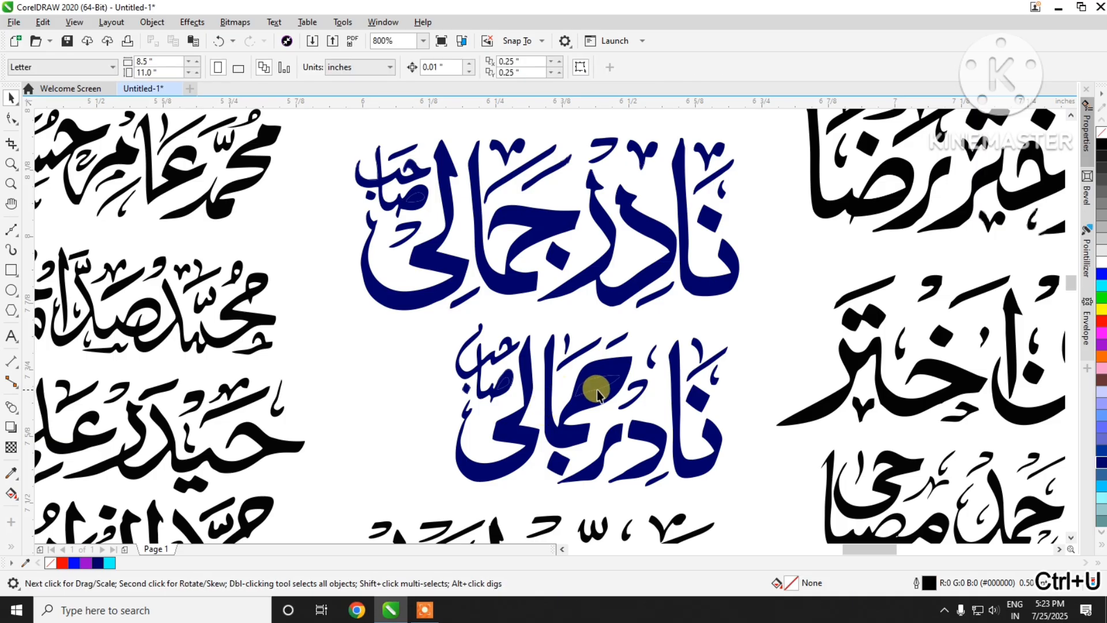
pyautogui.click(597, 391)
pyautogui.click(597, 389)
pyautogui.press('Delete')
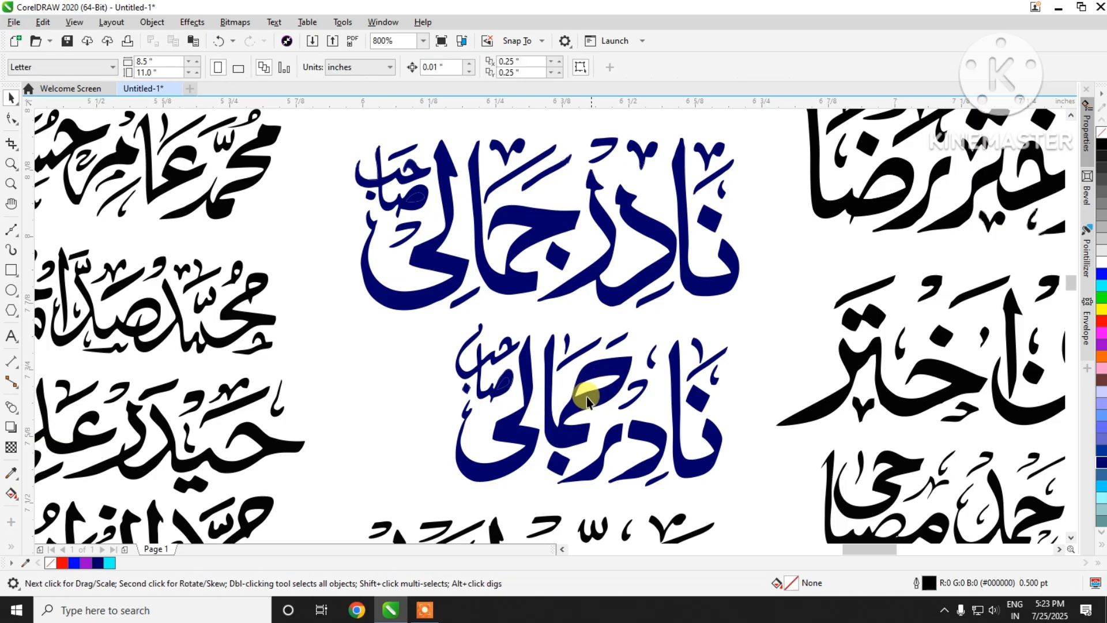
pyautogui.click(503, 384)
pyautogui.press('Delete')
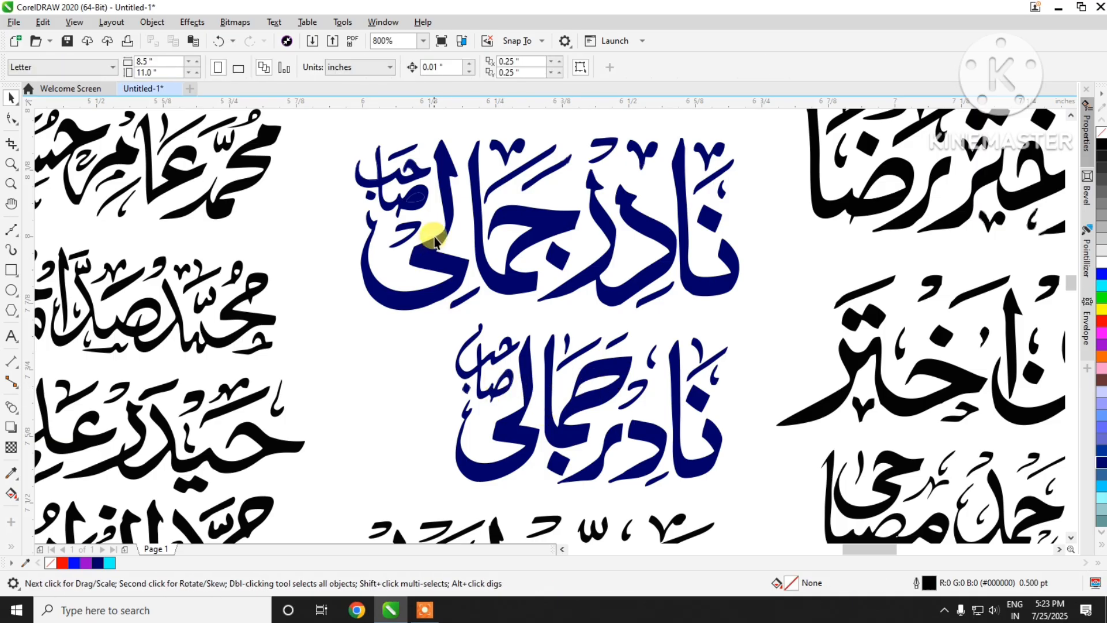
# Step: Clear the covered letter hole in the upper navy name's small word and group all pieces of both names
pyautogui.scroll(2, 417, 199)
pyautogui.scroll(-3, 417, 199)
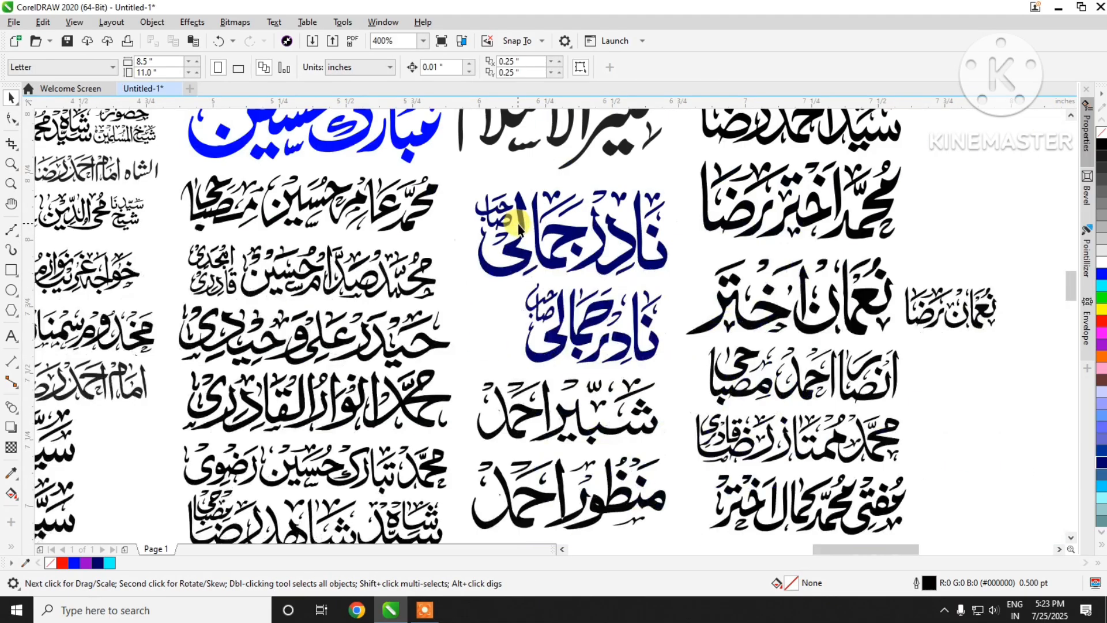
pyautogui.scroll(1, 669, 197)
pyautogui.scroll(-1, 669, 196)
pyautogui.moveTo(455, 167); pyautogui.dragTo(687, 374)
pyautogui.hotkey('ctrl', 'g')
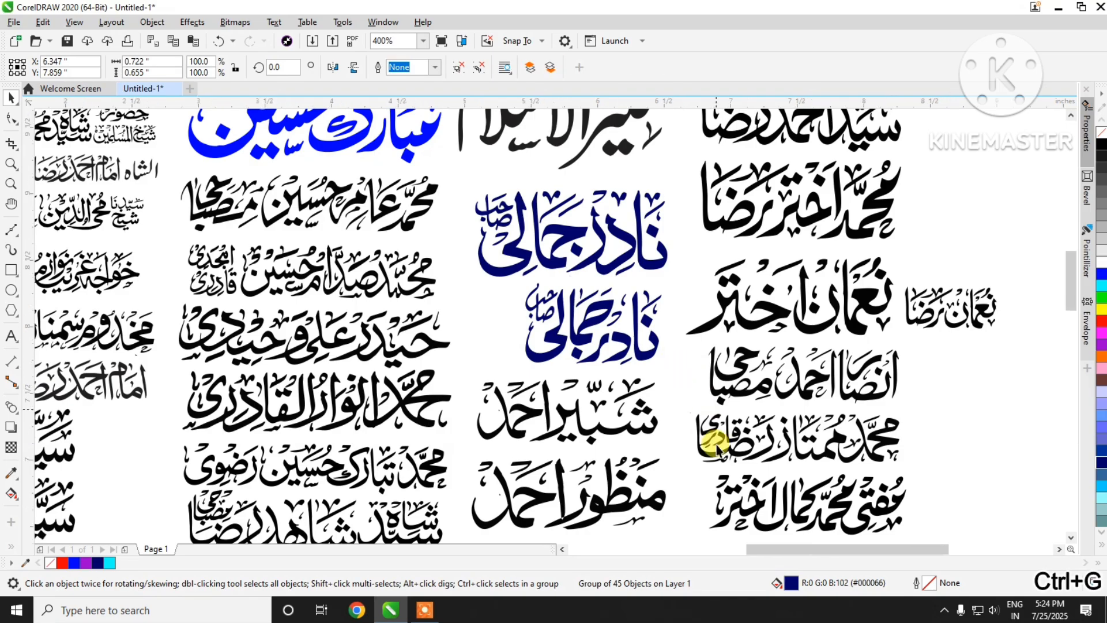
# Step: Paste the text line with the first part of the password above the calligraphy, move it about 1.74 inches left, and select its red word
pyautogui.scroll(-2, 717, 445)
pyautogui.scroll(1, 552, 297)
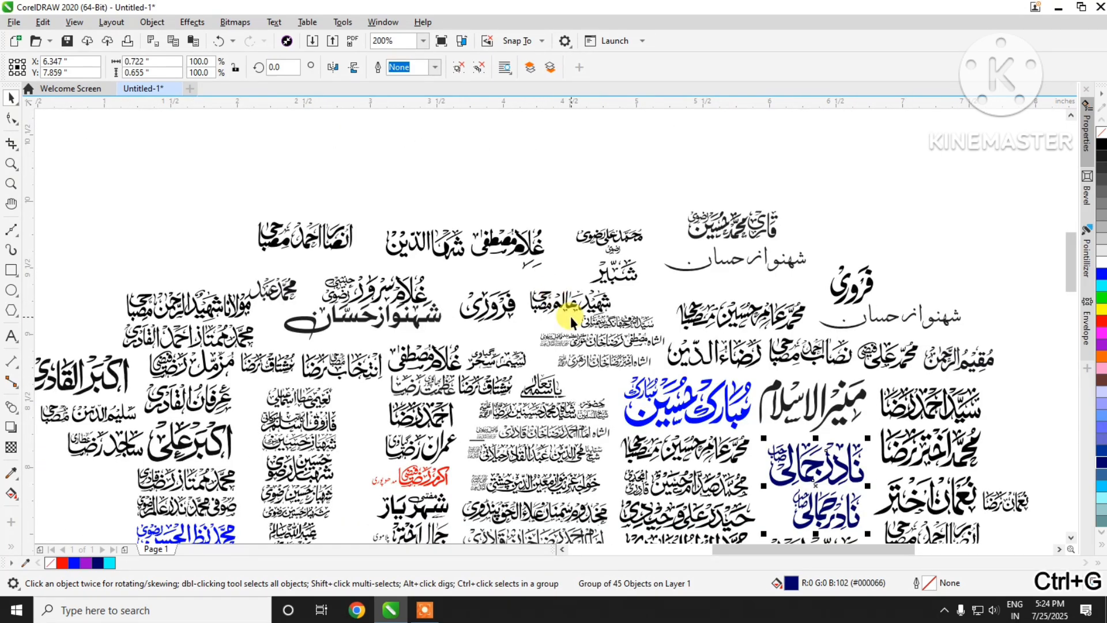
pyautogui.hotkey('ctrl', 'v')
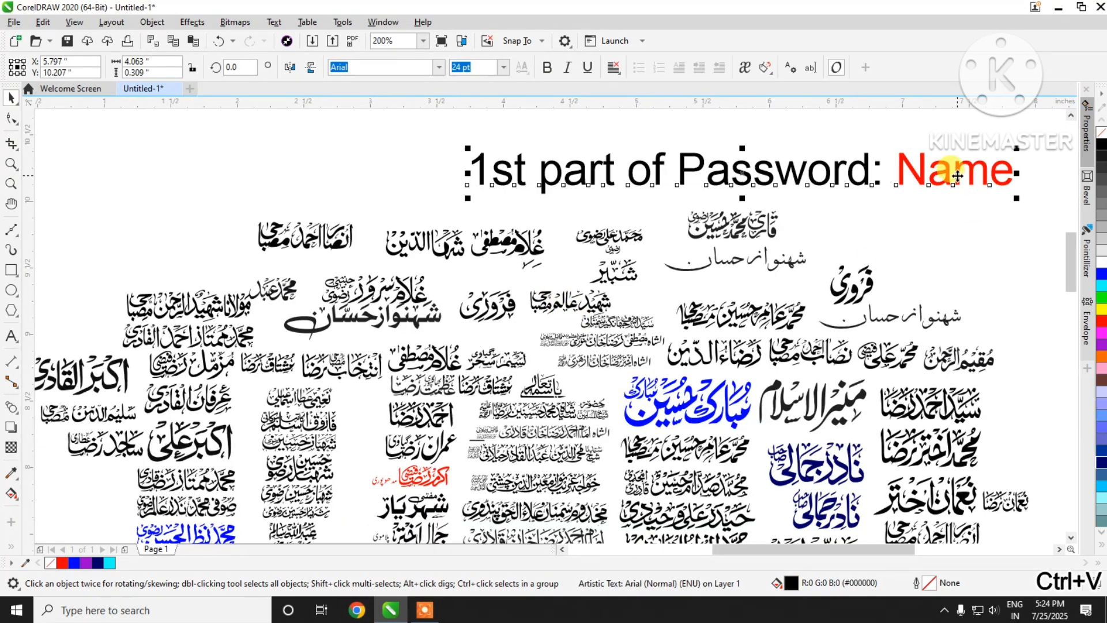
pyautogui.moveTo(949, 174); pyautogui.dragTo(718, 182)
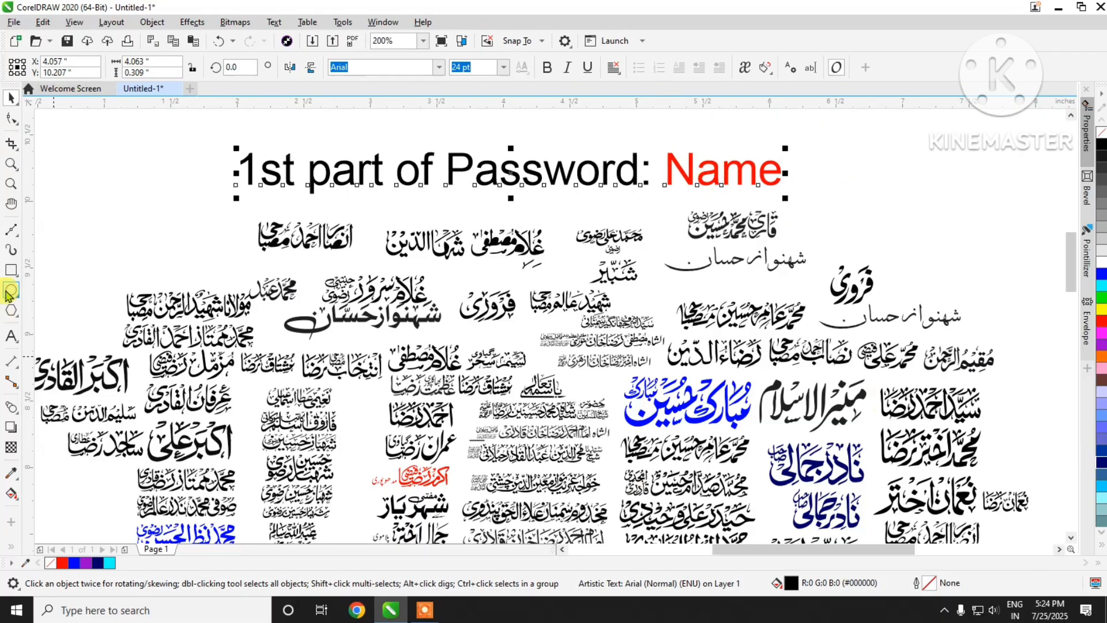
pyautogui.click(12, 336)
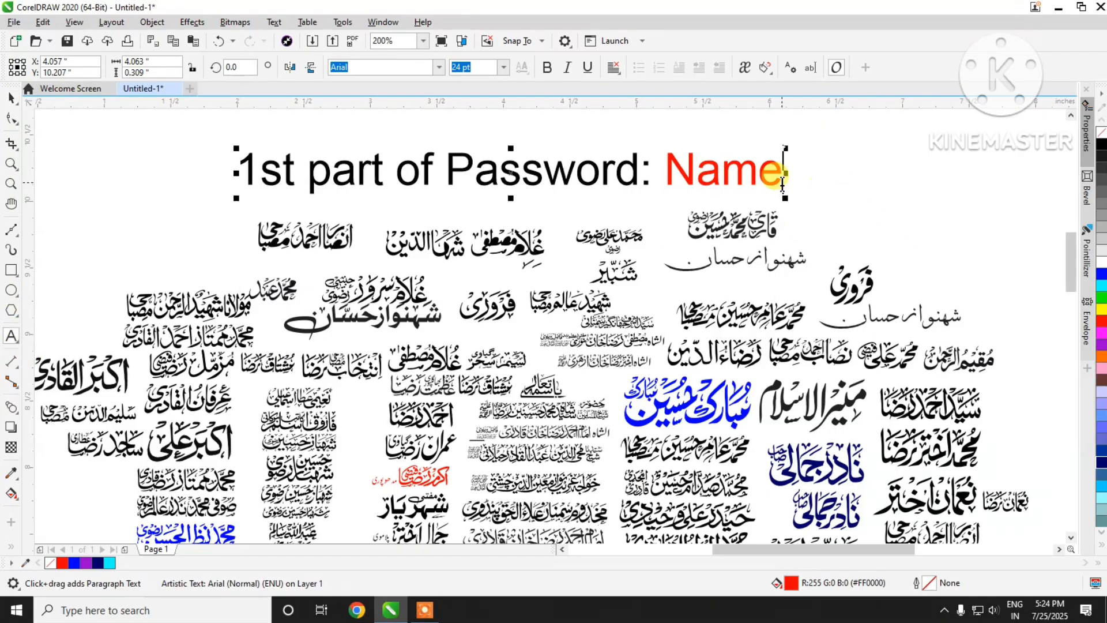
pyautogui.moveTo(778, 173); pyautogui.dragTo(675, 194)
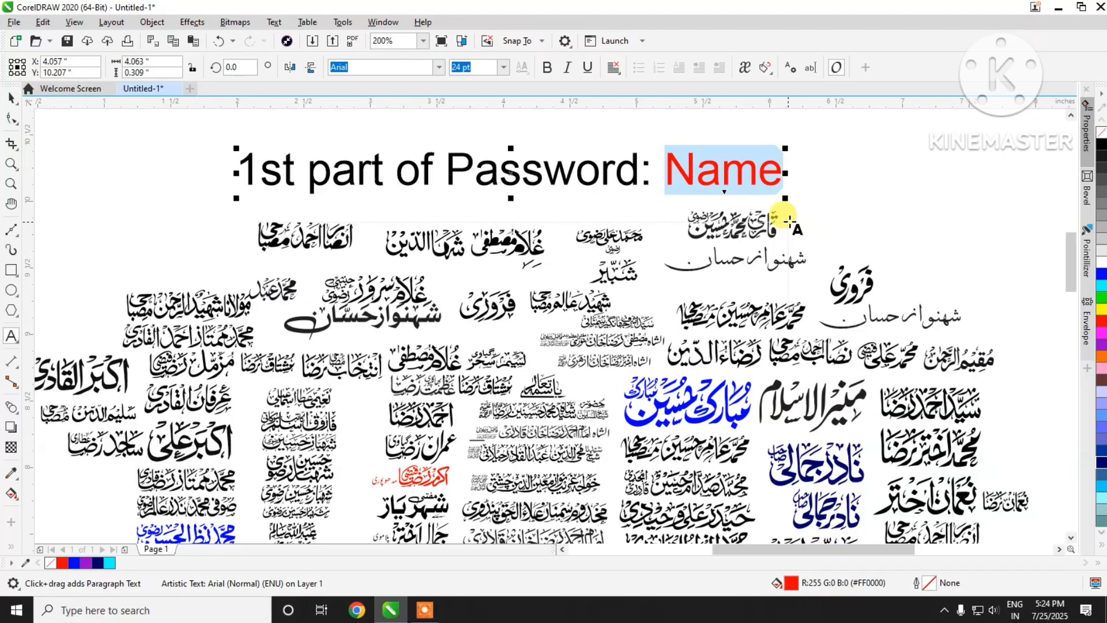
# Step: Delete the red word from the password text line and cut the rest of the line from the page
pyautogui.press('BackSpace')
pyautogui.hotkey('ctrl', 'x')
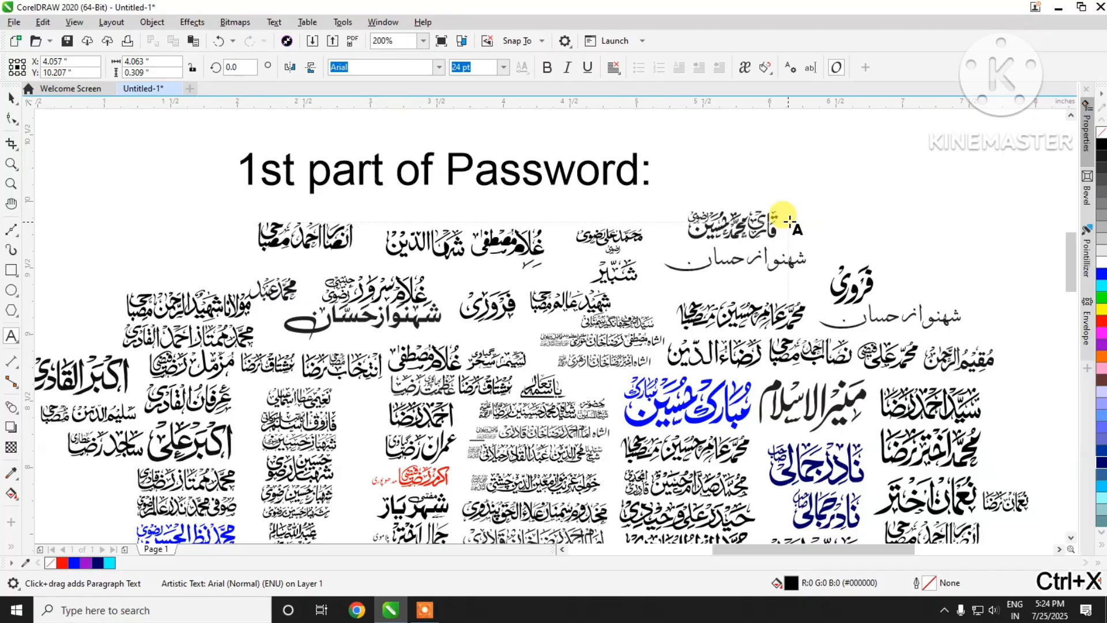
pyautogui.click(11, 98)
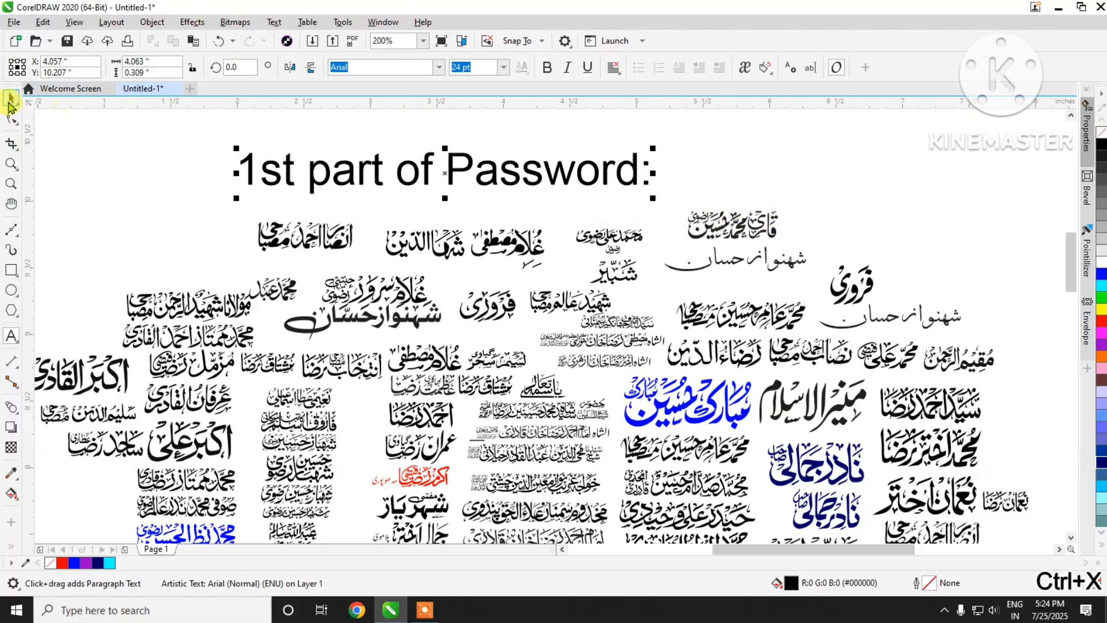
pyautogui.hotkey('ctrl', 'x')
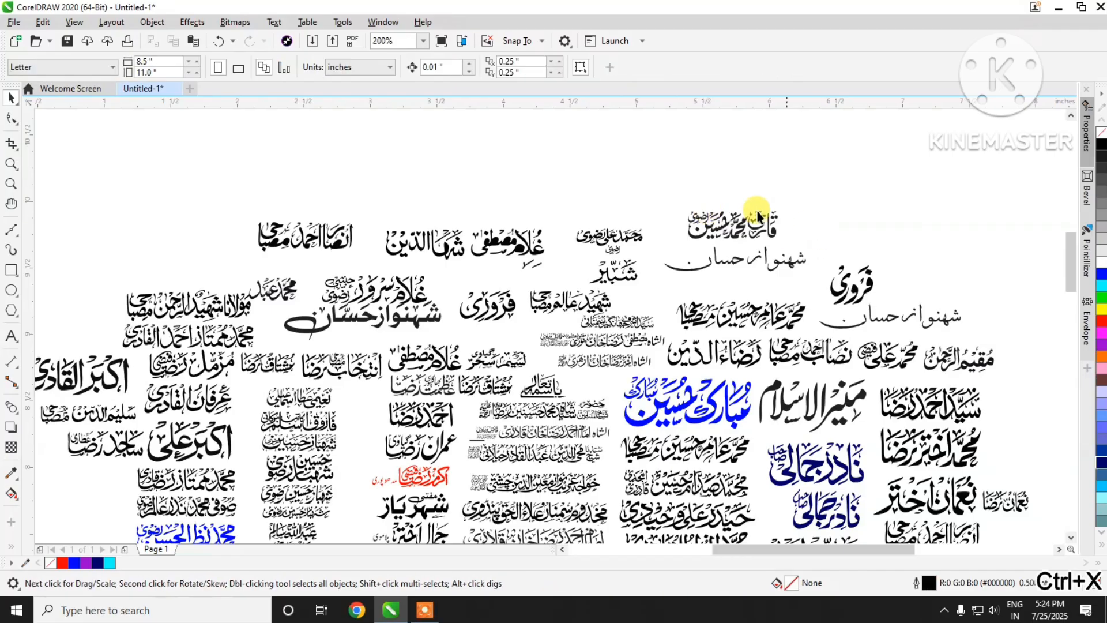
# Step: Fill the grouped name just left of the round calligraphy at the bottom of the artwork with blue #0000FF
pyautogui.scroll(-3, 680, 192)
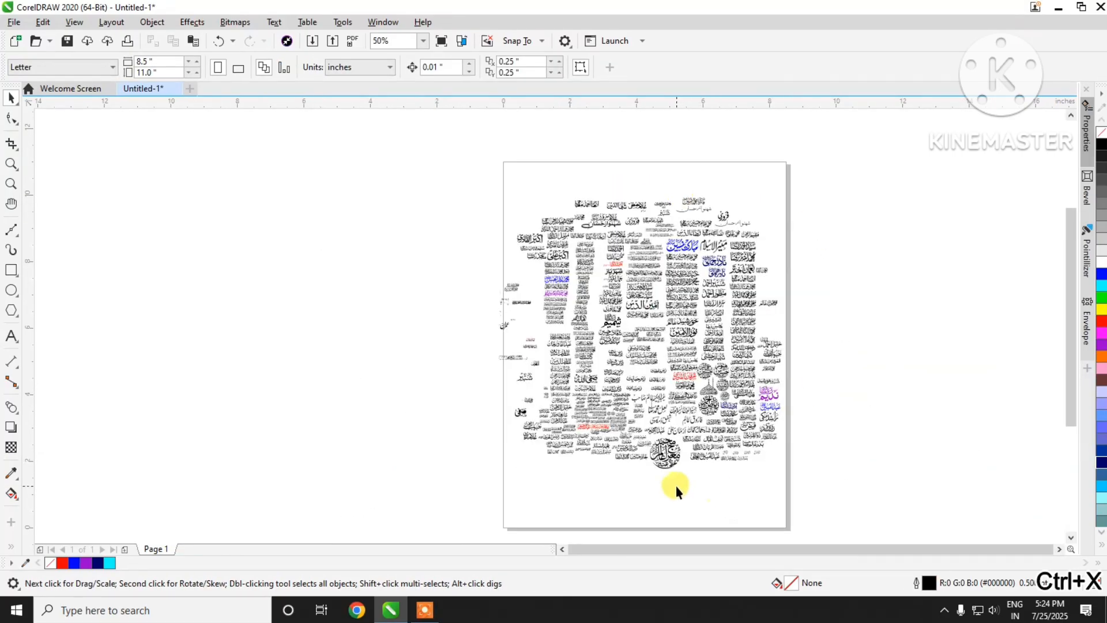
pyautogui.scroll(3, 676, 486)
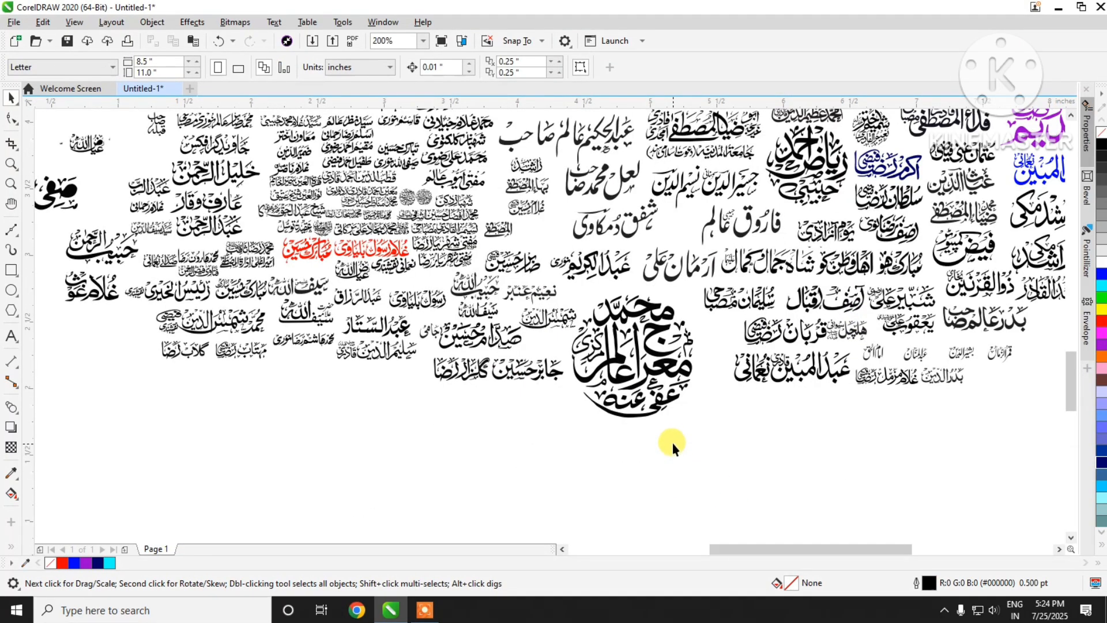
pyautogui.scroll(1, 647, 400)
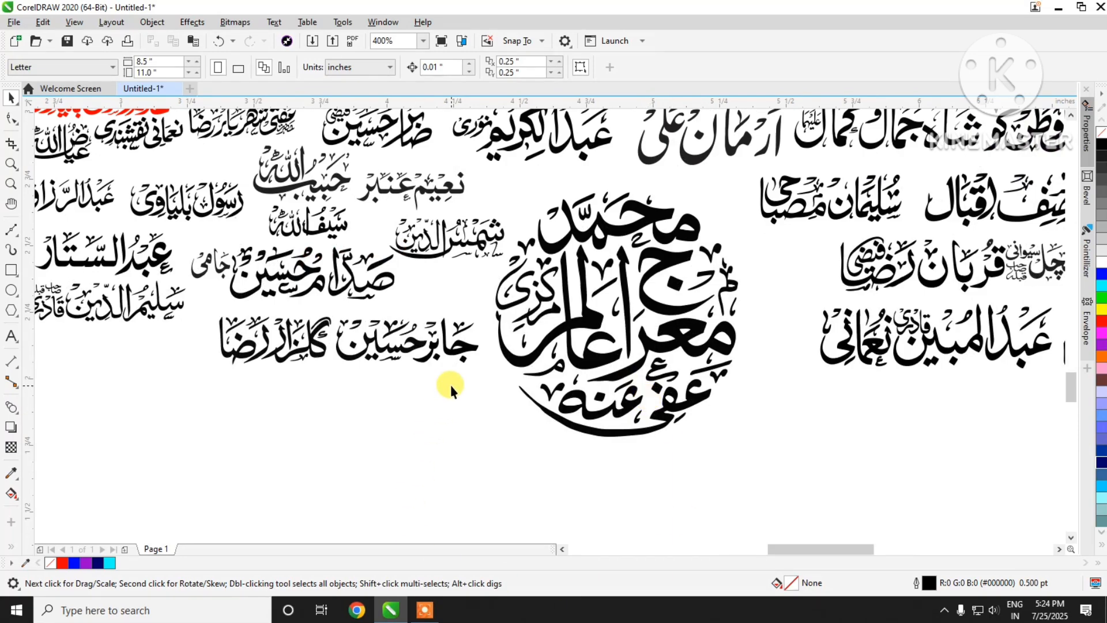
pyautogui.click(427, 344)
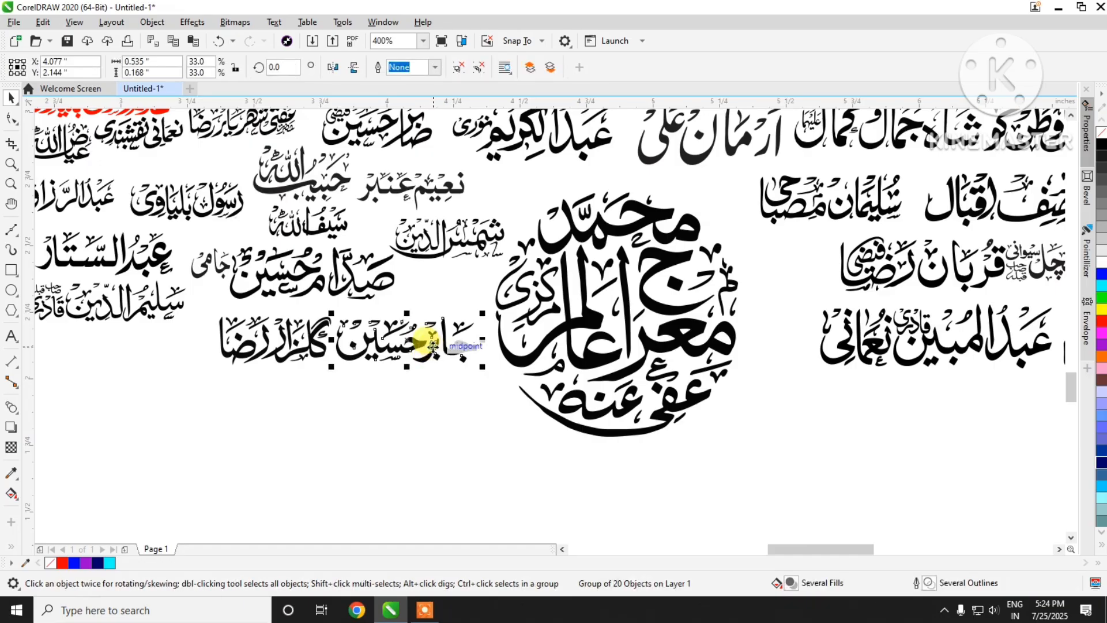
pyautogui.click(1101, 274)
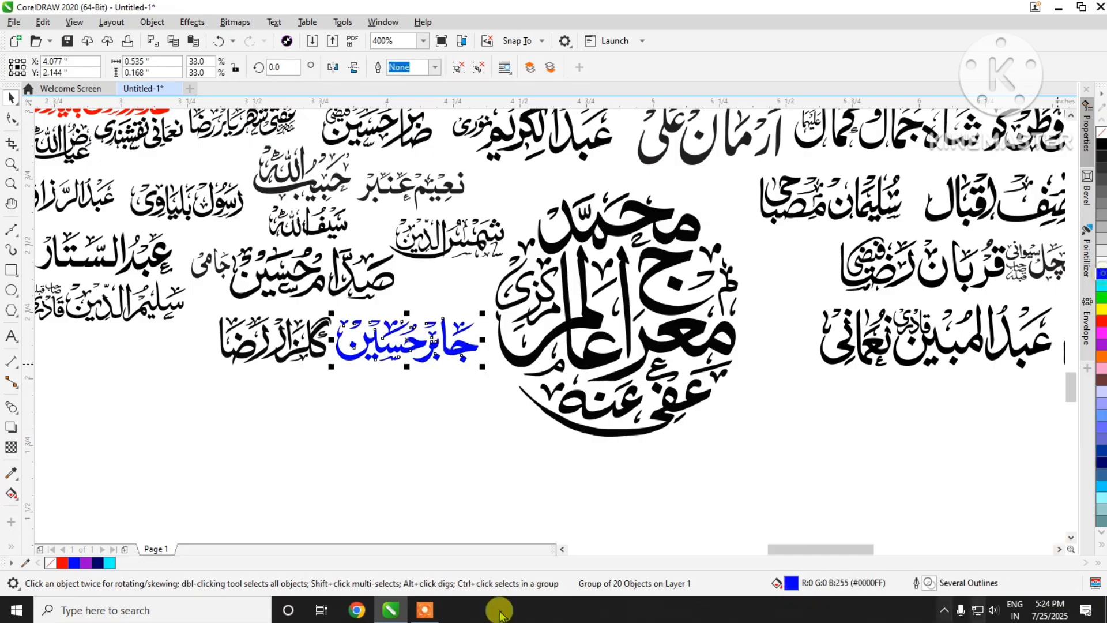
# Step: Above and left of the large blue name, fill the upper two of the three small lines with red #FF0000 and the third with blue #003399
pyautogui.scroll(-2, 477, 473)
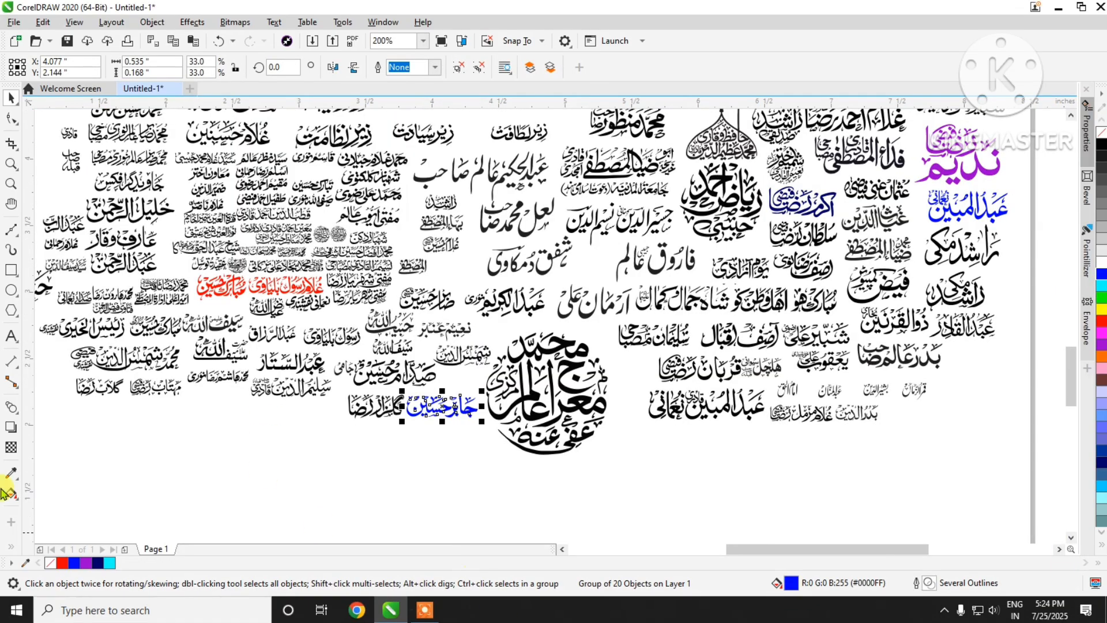
pyautogui.scroll(-4, 519, 462)
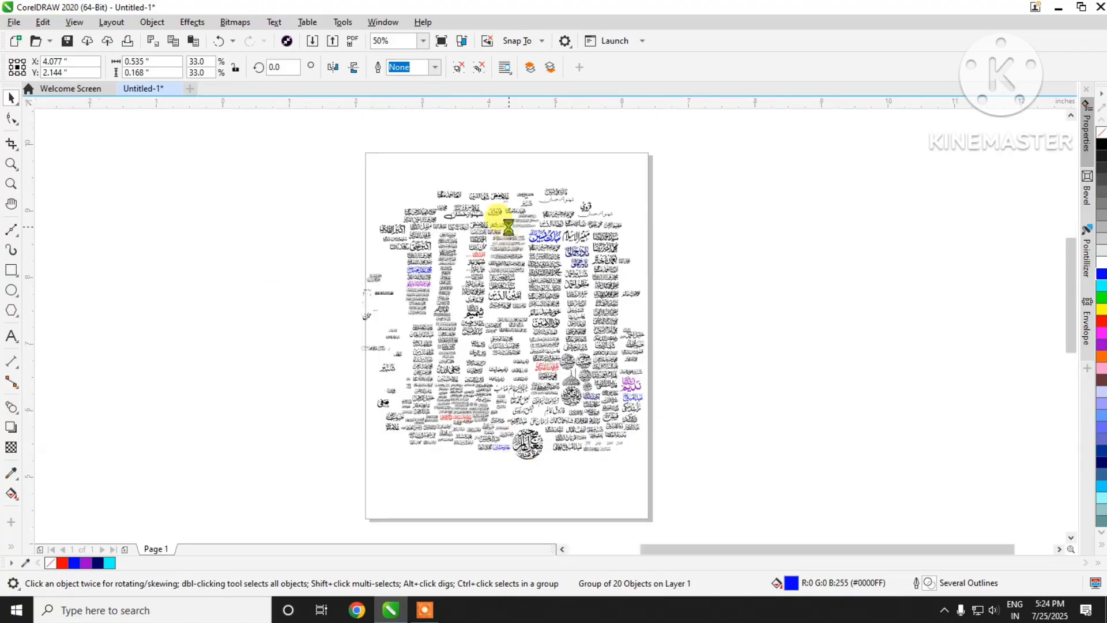
pyautogui.scroll(4, 508, 227)
pyautogui.scroll(4, 601, 178)
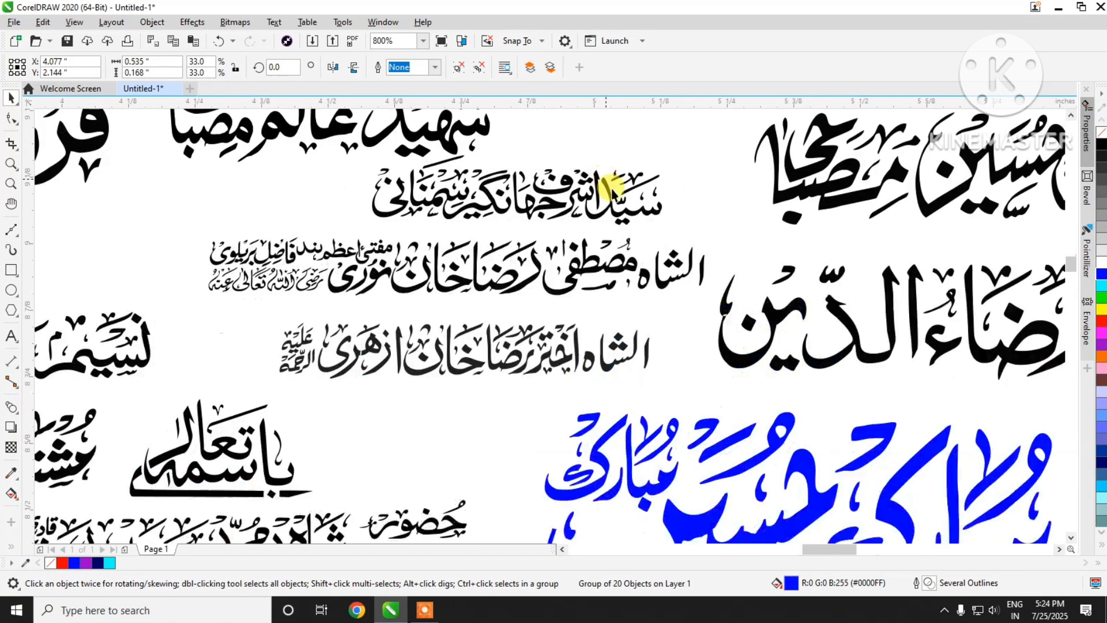
pyautogui.click(634, 205)
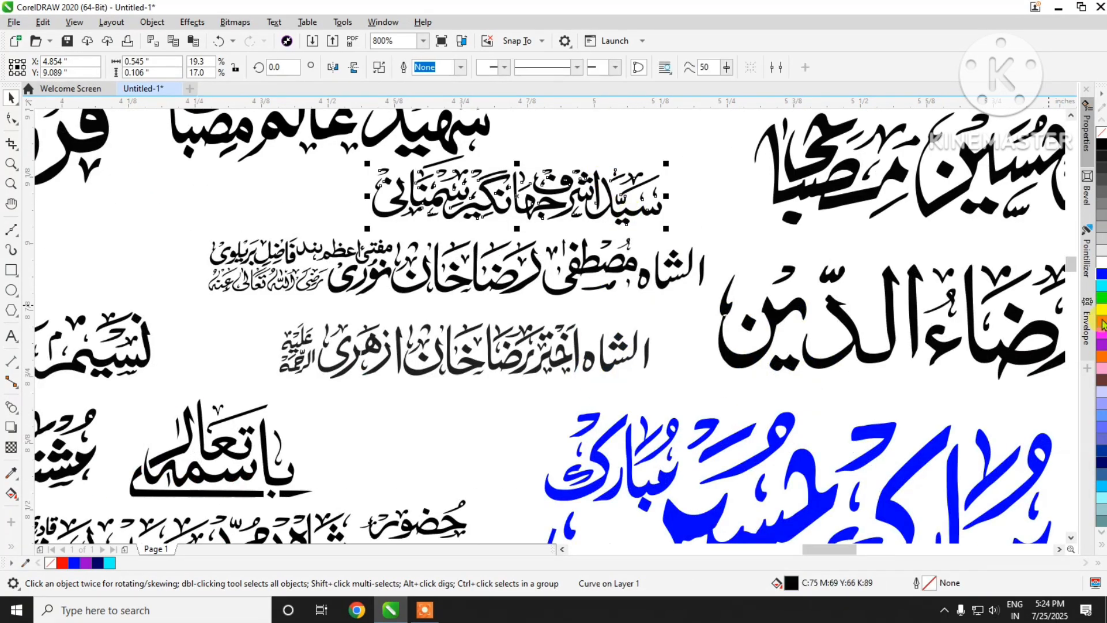
pyautogui.click(1101, 322)
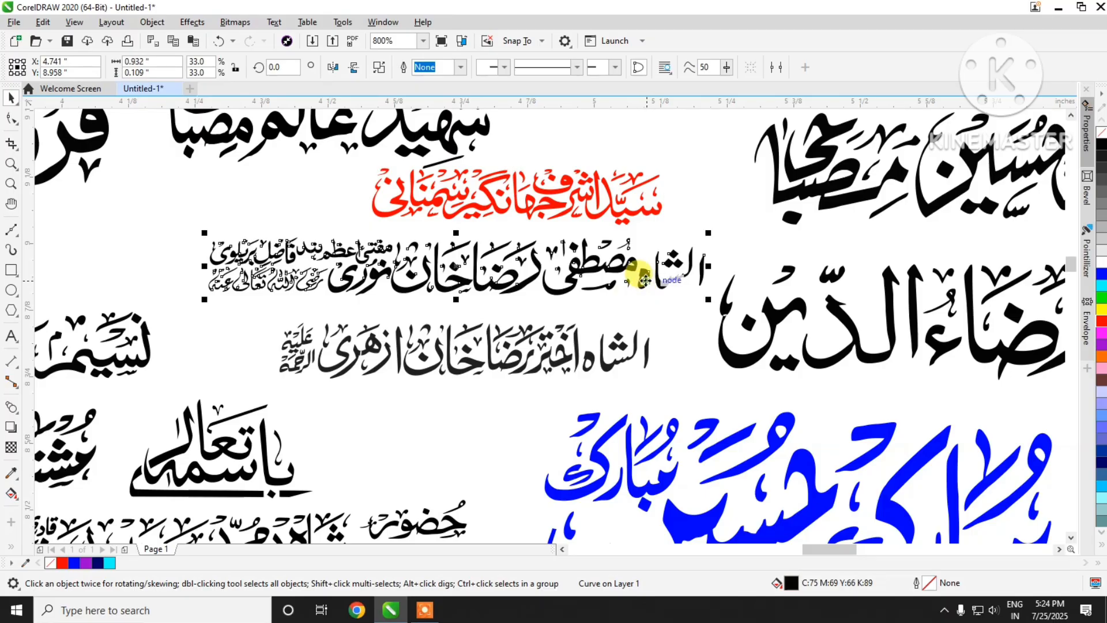
pyautogui.click(644, 278)
pyautogui.click(1102, 322)
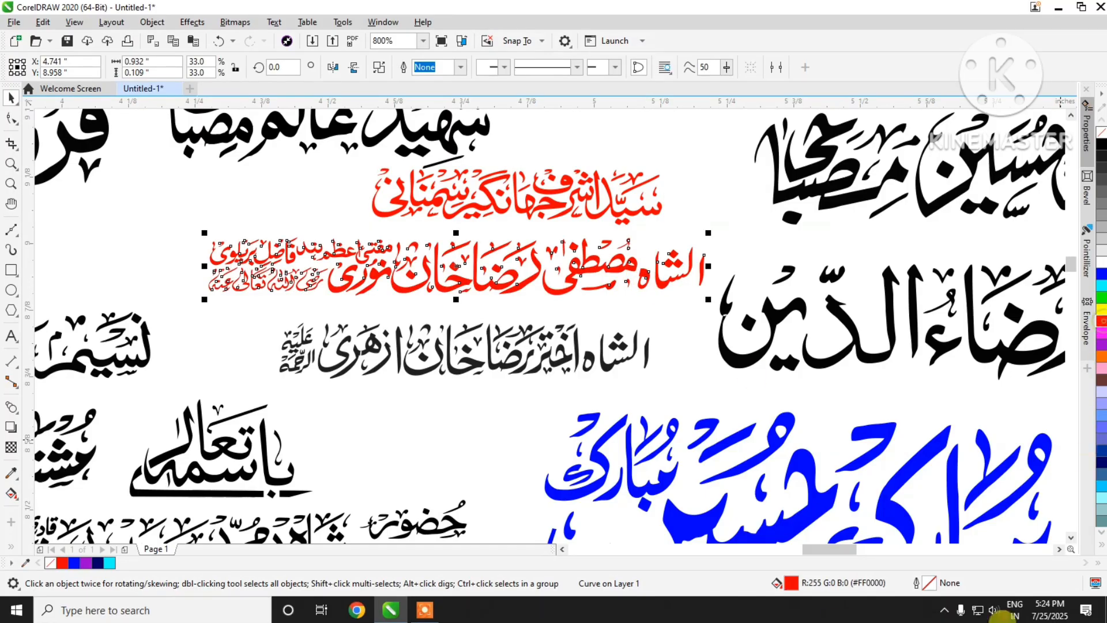
pyautogui.click(518, 368)
pyautogui.click(518, 368)
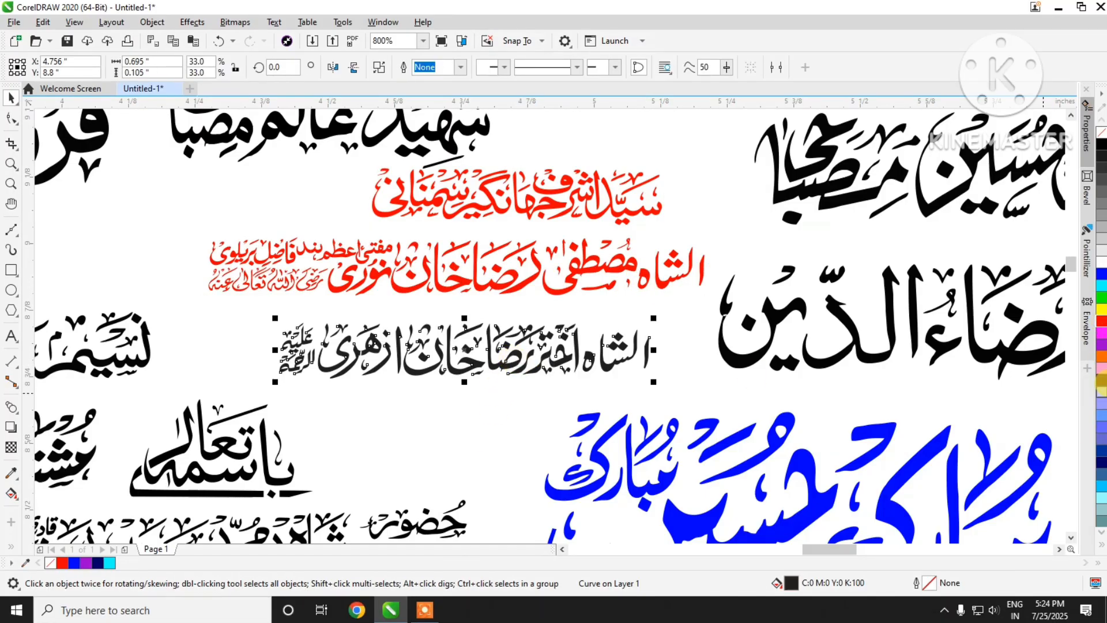
pyautogui.click(1101, 451)
# Step: Fill the underlined two-word phrase left of the large blue name and the long line directly below it with red #FF0000
pyautogui.scroll(-2, 688, 180)
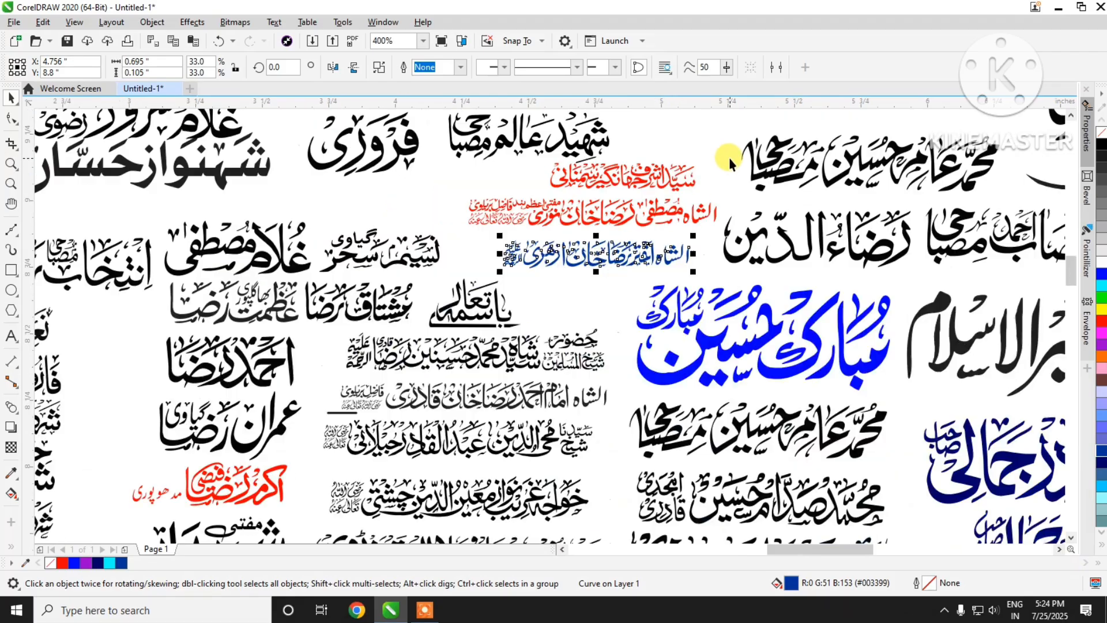
pyautogui.scroll(2, 490, 472)
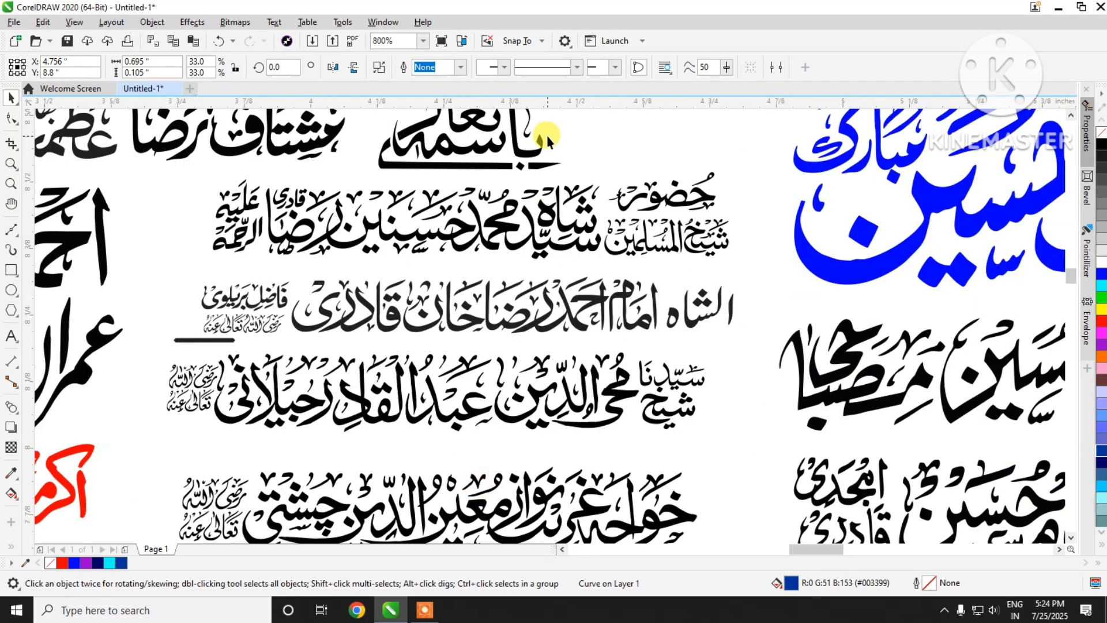
pyautogui.scroll(-4, 527, 216)
pyautogui.scroll(4, 525, 217)
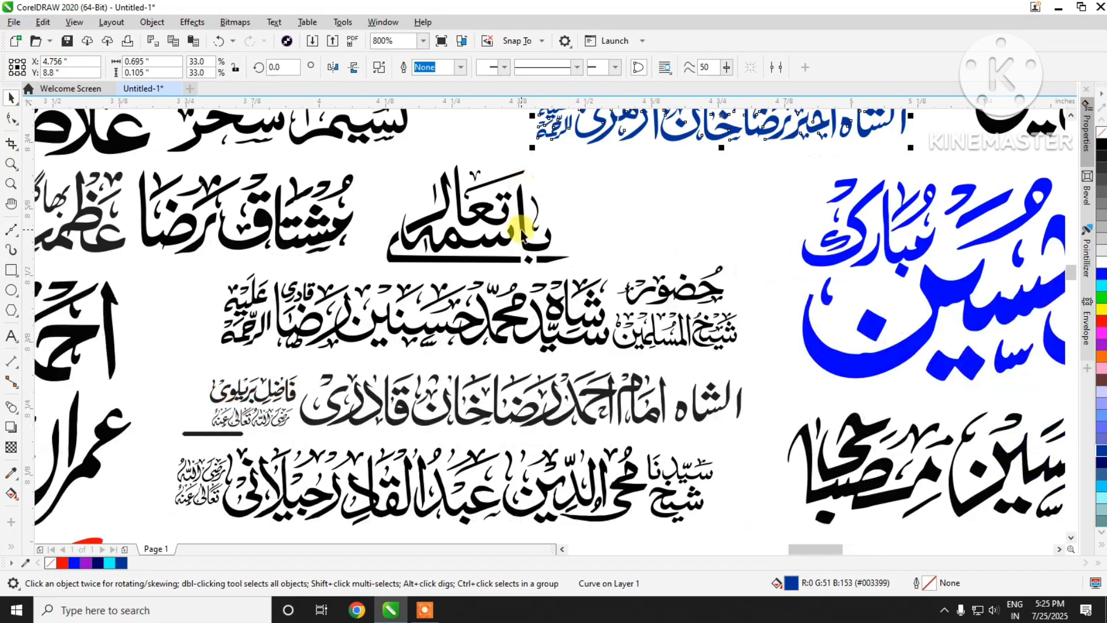
pyautogui.click(520, 232)
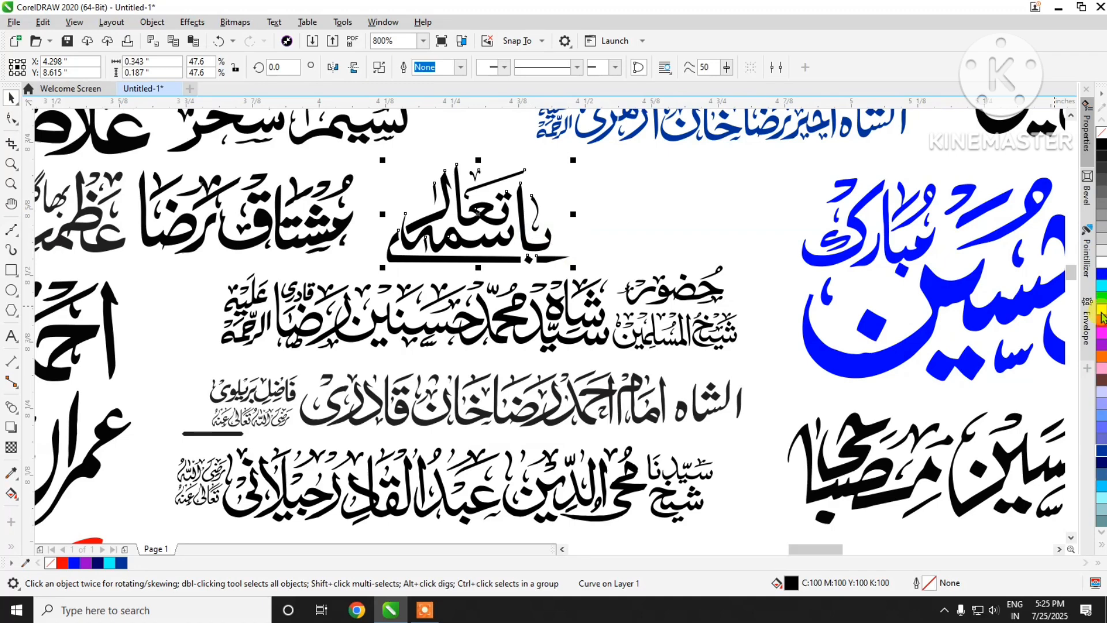
pyautogui.click(1102, 319)
pyautogui.click(662, 342)
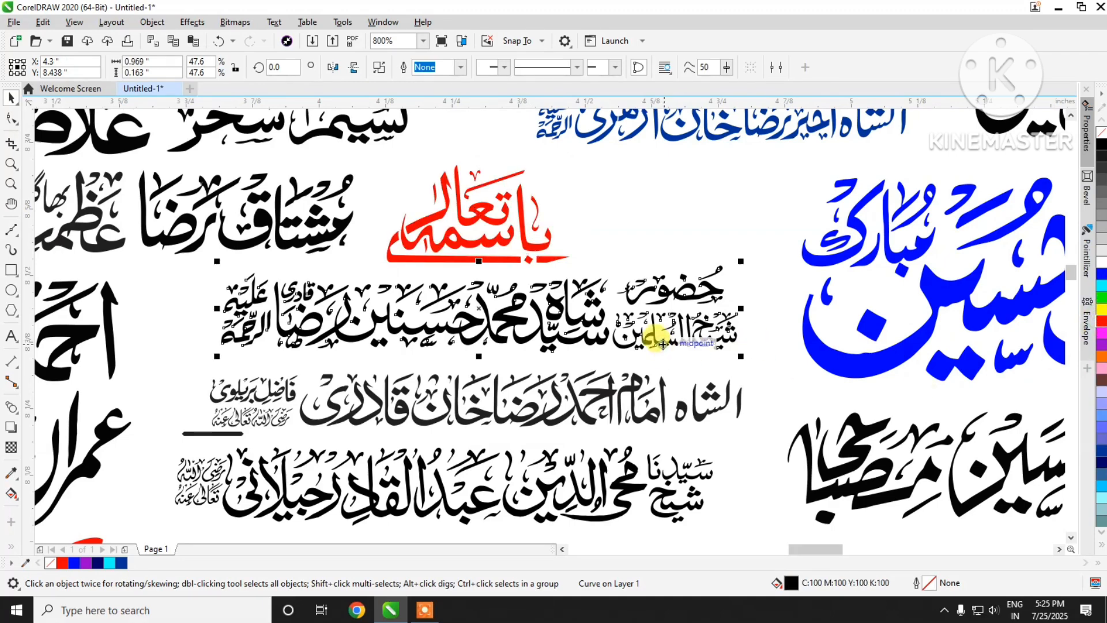
pyautogui.click(1102, 321)
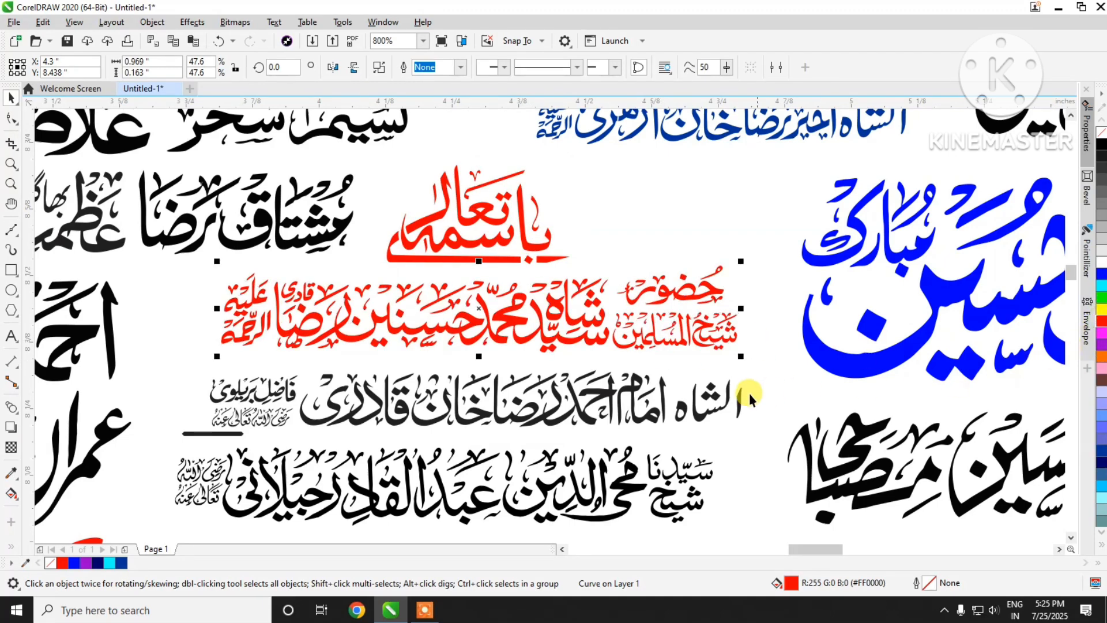
# Step: Fill the two lines under the red ones in the same column with blue #0000FF and violet #9900CC respectively
pyautogui.click(643, 412)
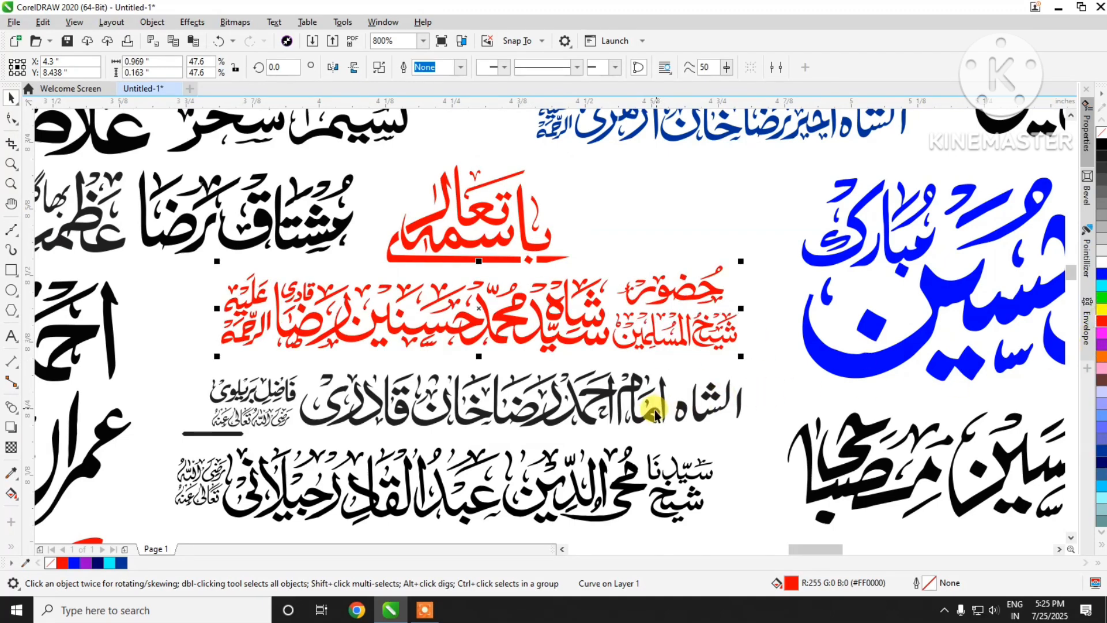
pyautogui.click(1101, 272)
pyautogui.click(669, 493)
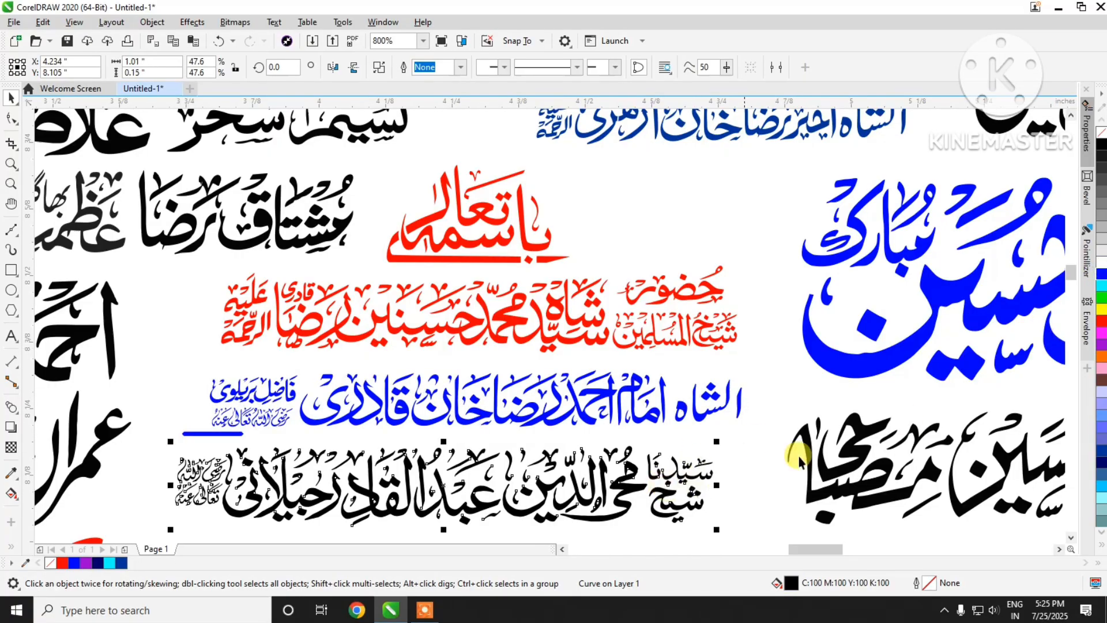
pyautogui.click(1102, 345)
# Step: Fill the line below the violet one with red #FF0000 and the grouped line under it with blue #003399
pyautogui.scroll(-3, 722, 223)
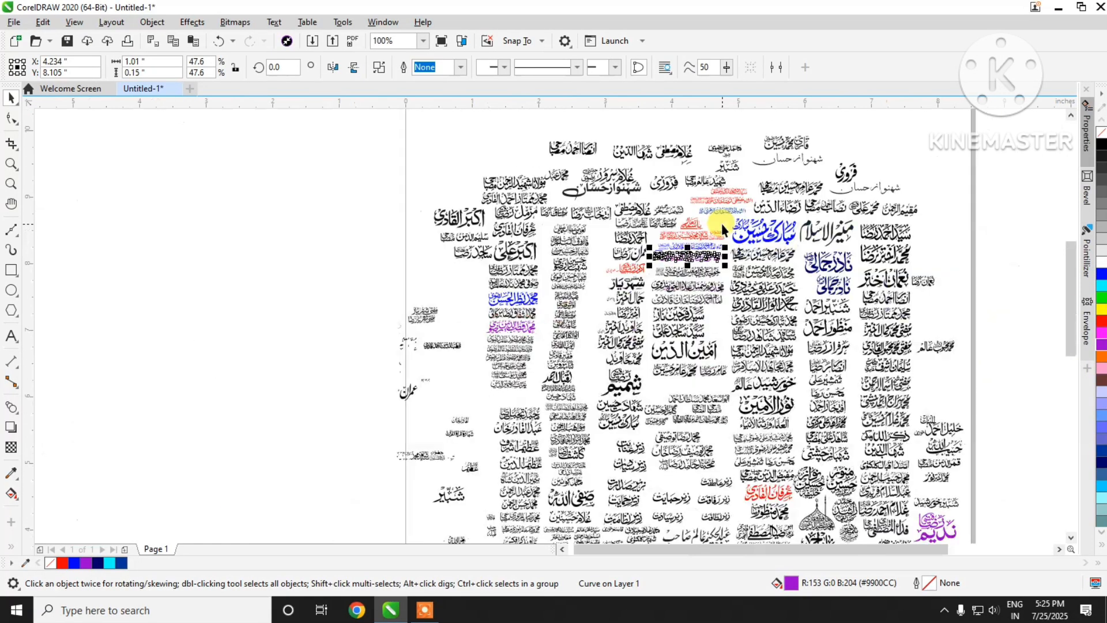
pyautogui.scroll(3, 703, 312)
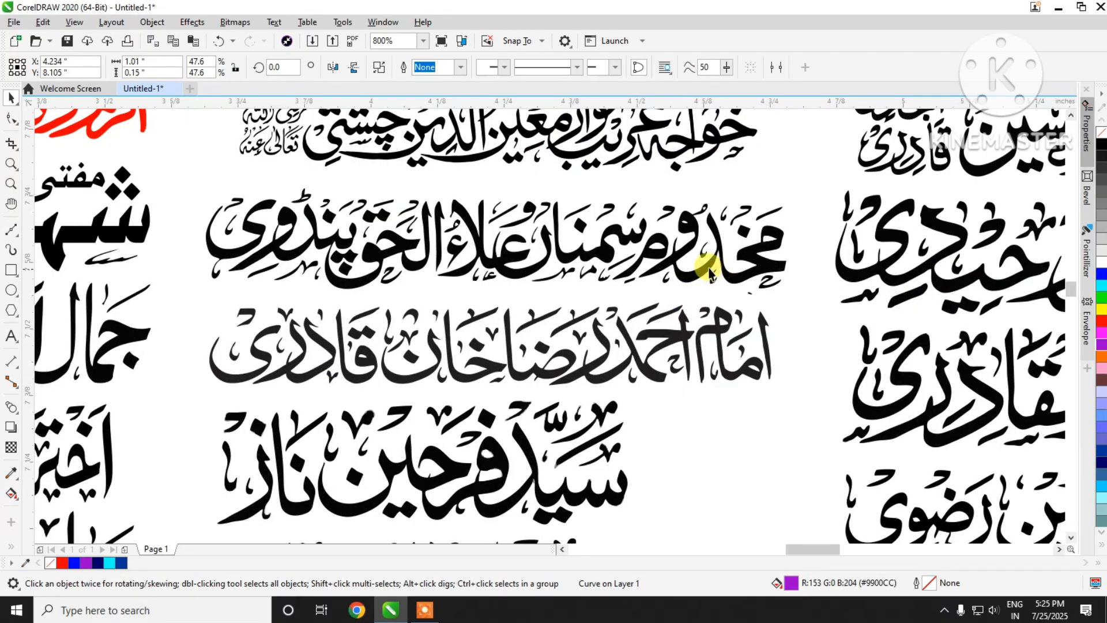
pyautogui.click(690, 151)
pyautogui.scroll(-2, 679, 287)
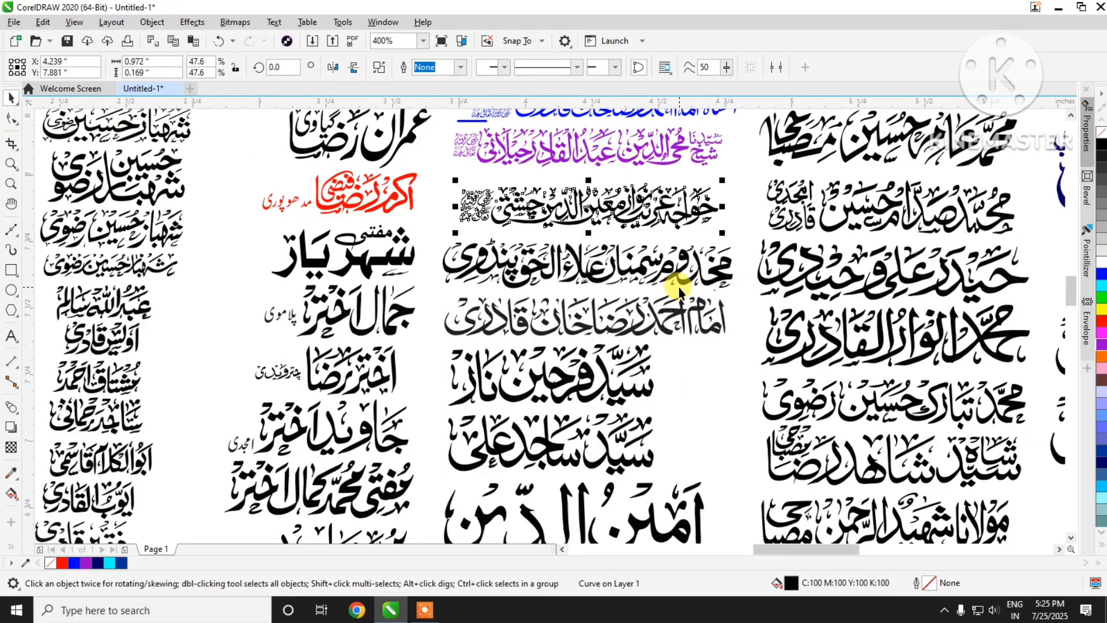
pyautogui.click(1102, 321)
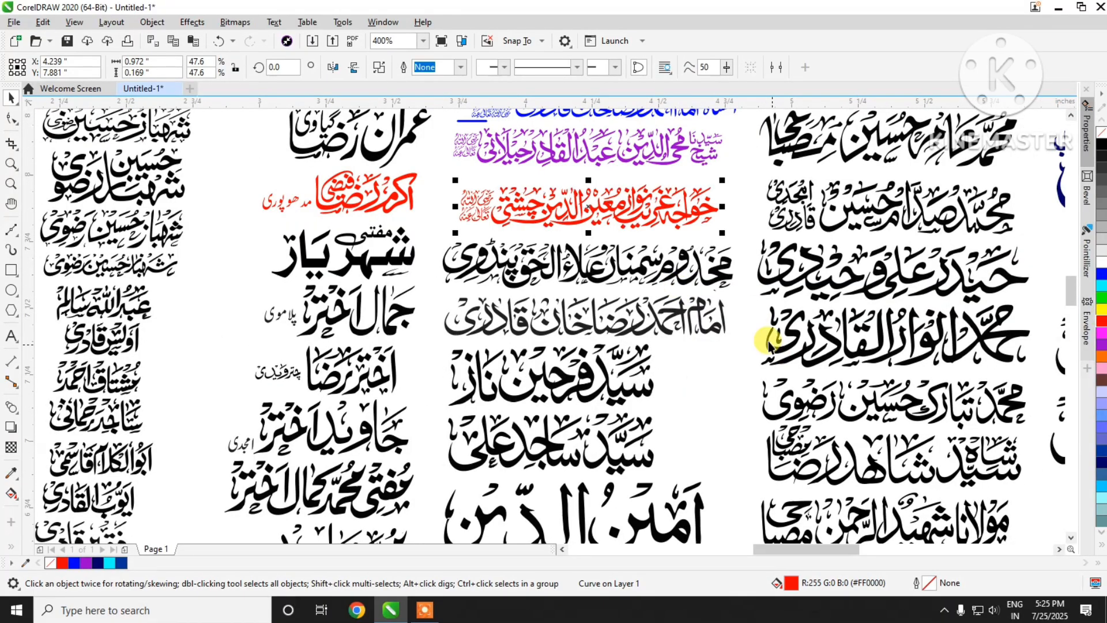
pyautogui.click(718, 273)
pyautogui.click(1102, 450)
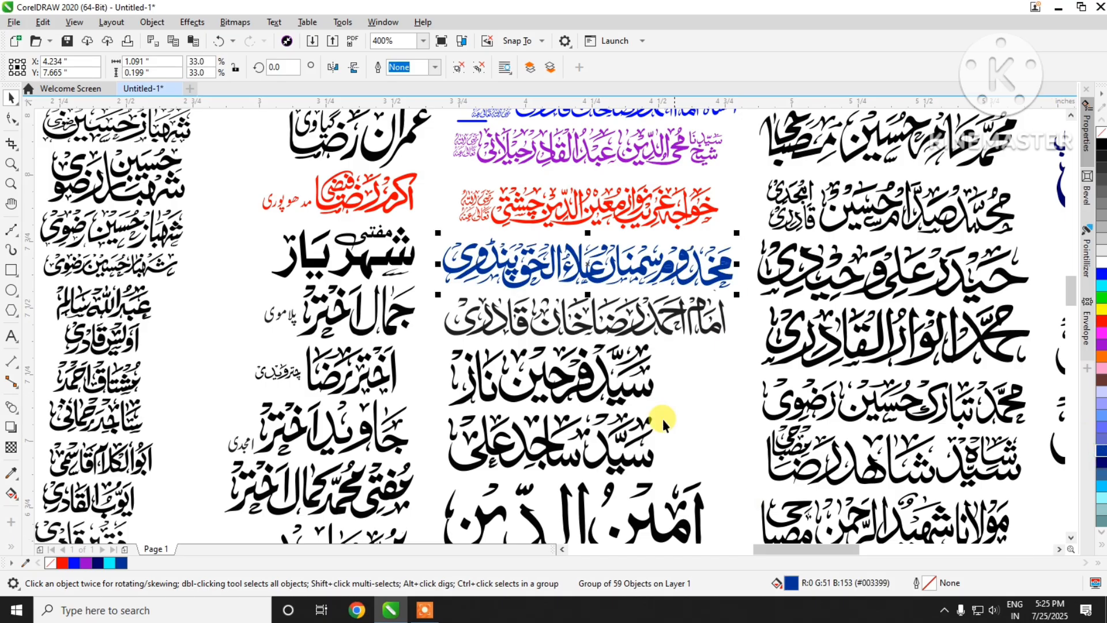
# Step: Try brown #663333 on the dark grey line below the dark blue one and settle on magenta #FF00FF for its fill
pyautogui.click(669, 333)
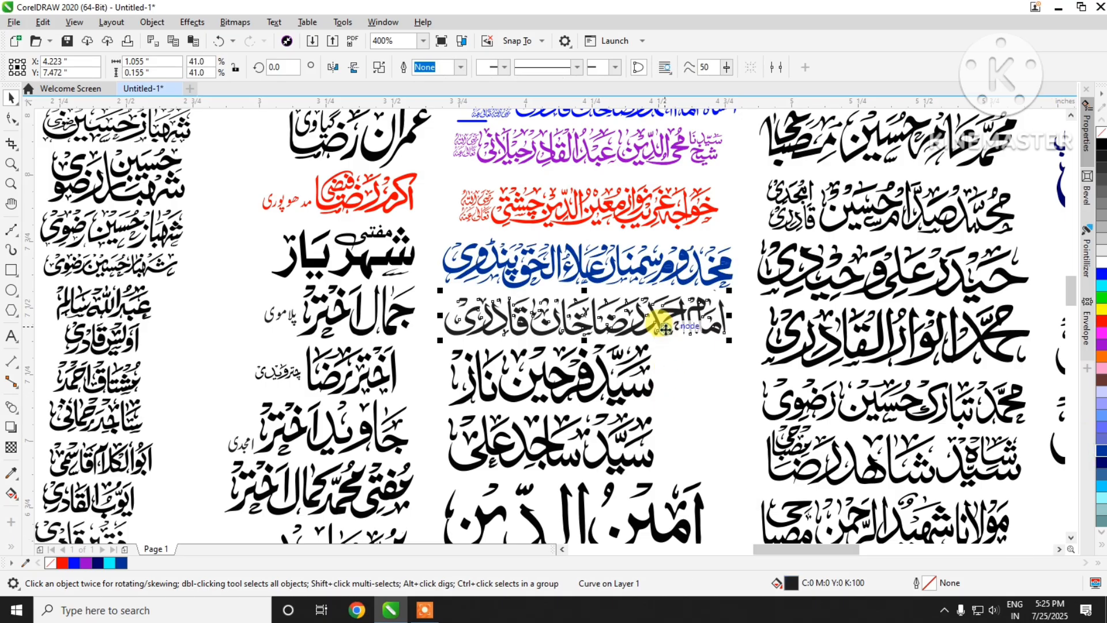
pyautogui.click(1102, 386)
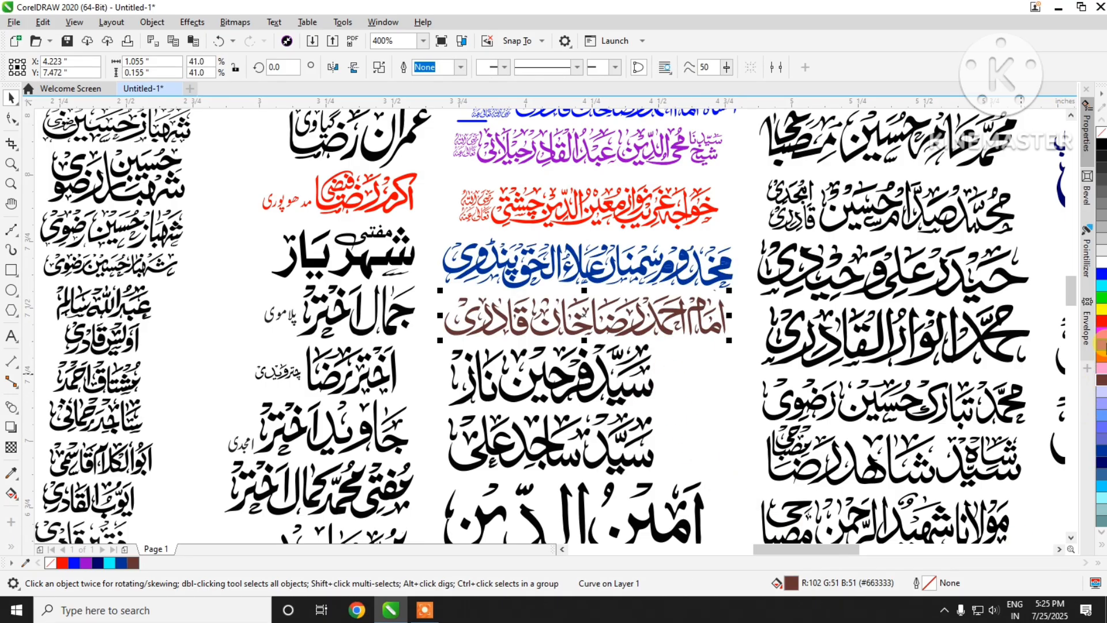
pyautogui.click(1101, 345)
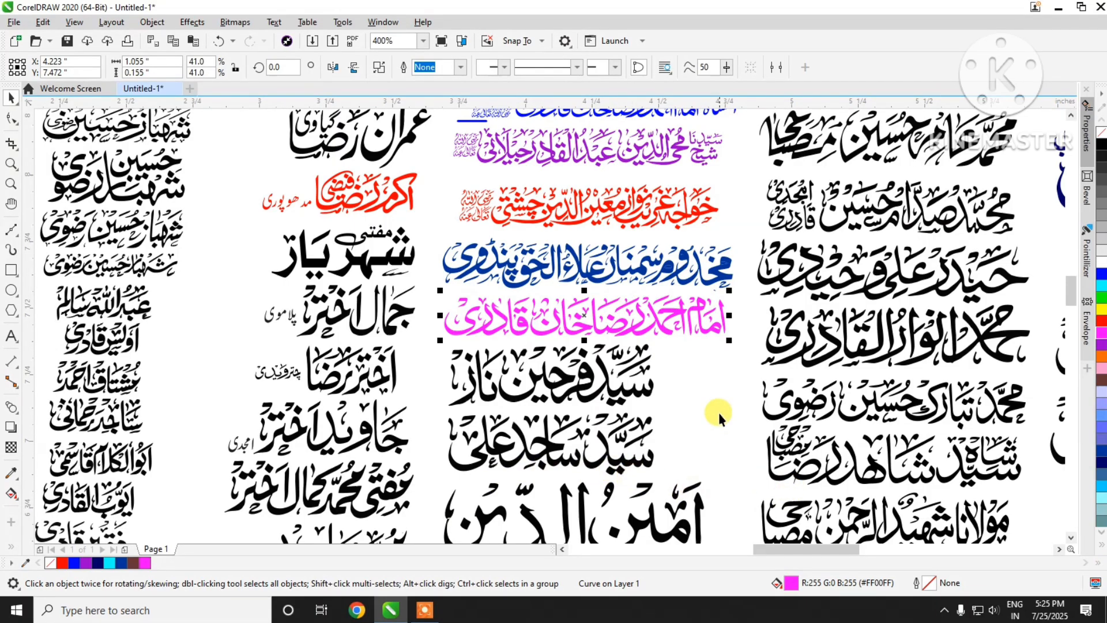
# Step: Fill the name in the adjacent column, level with the magenta line, with red #FF0000
pyautogui.click(958, 420)
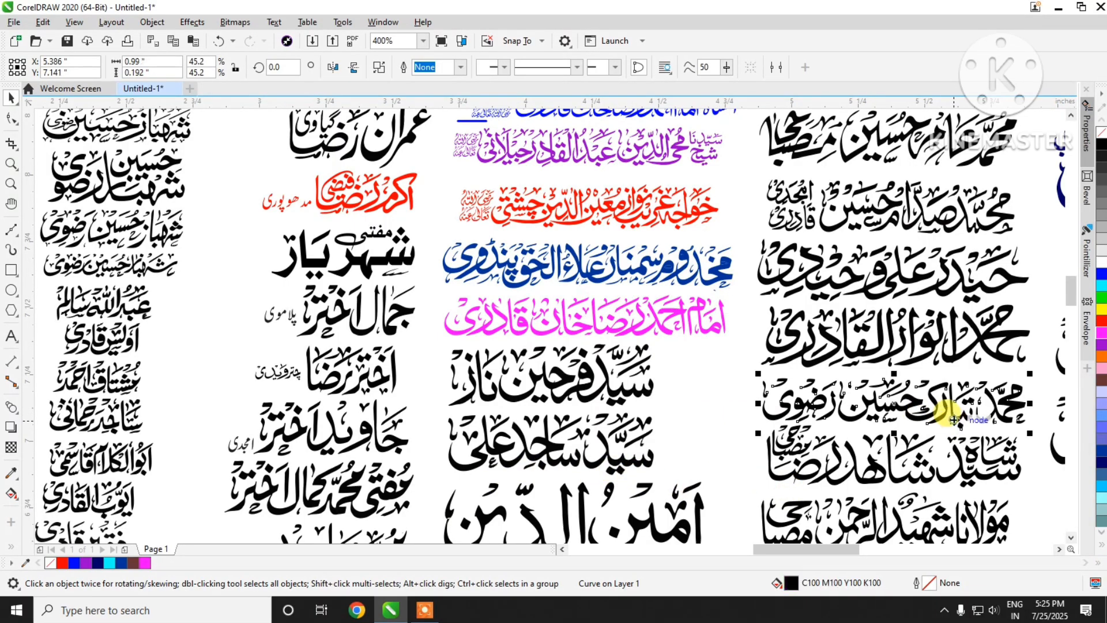
pyautogui.click(978, 346)
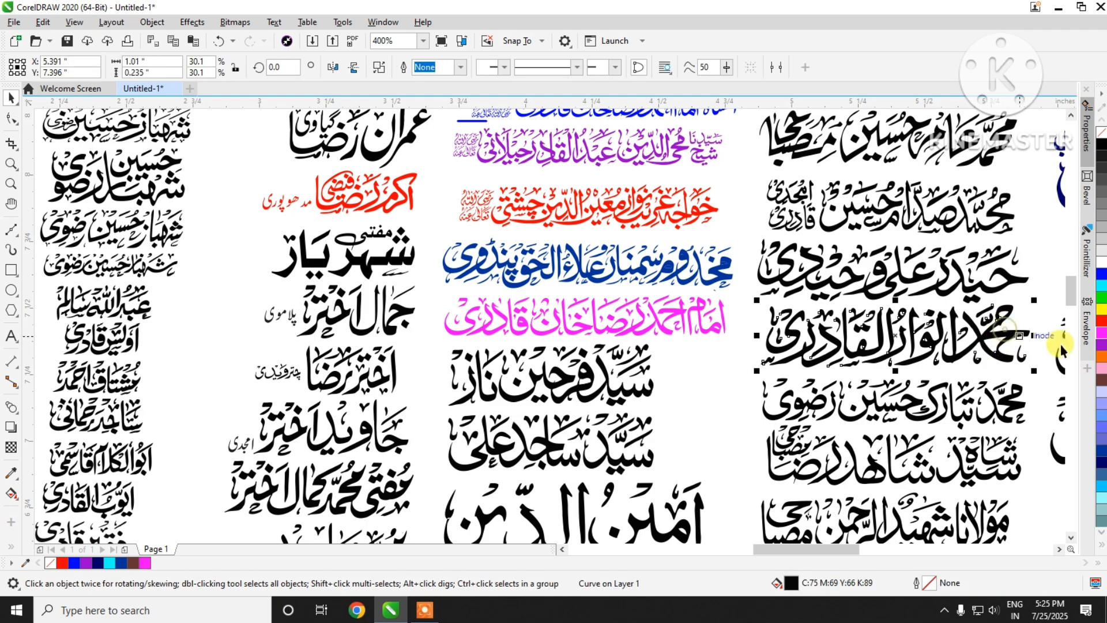
pyautogui.click(1103, 322)
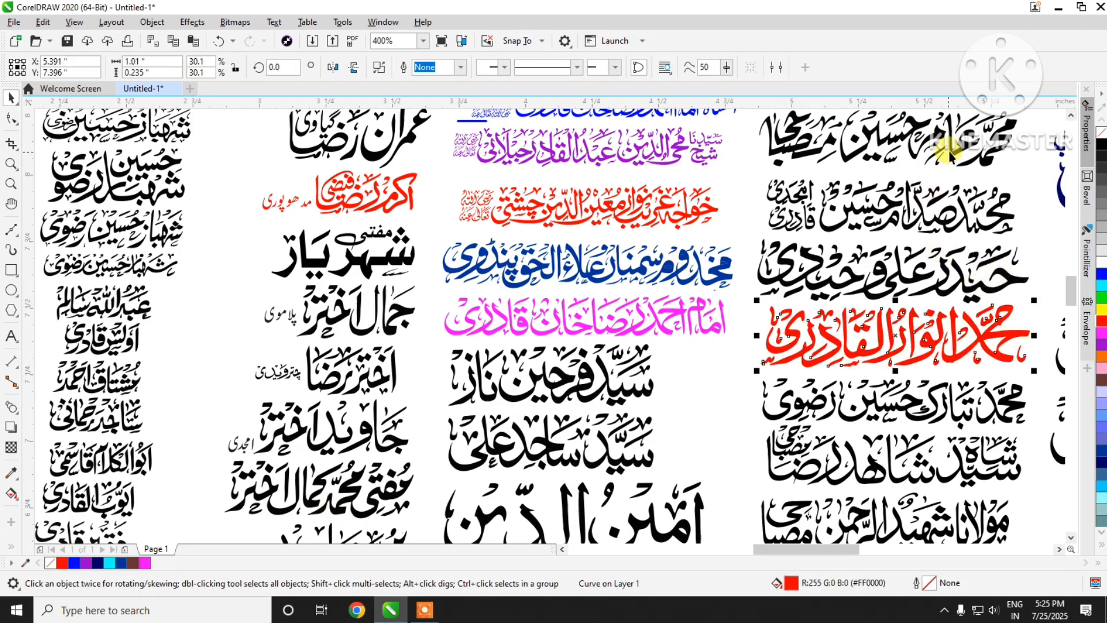
pyautogui.scroll(-2, 653, 252)
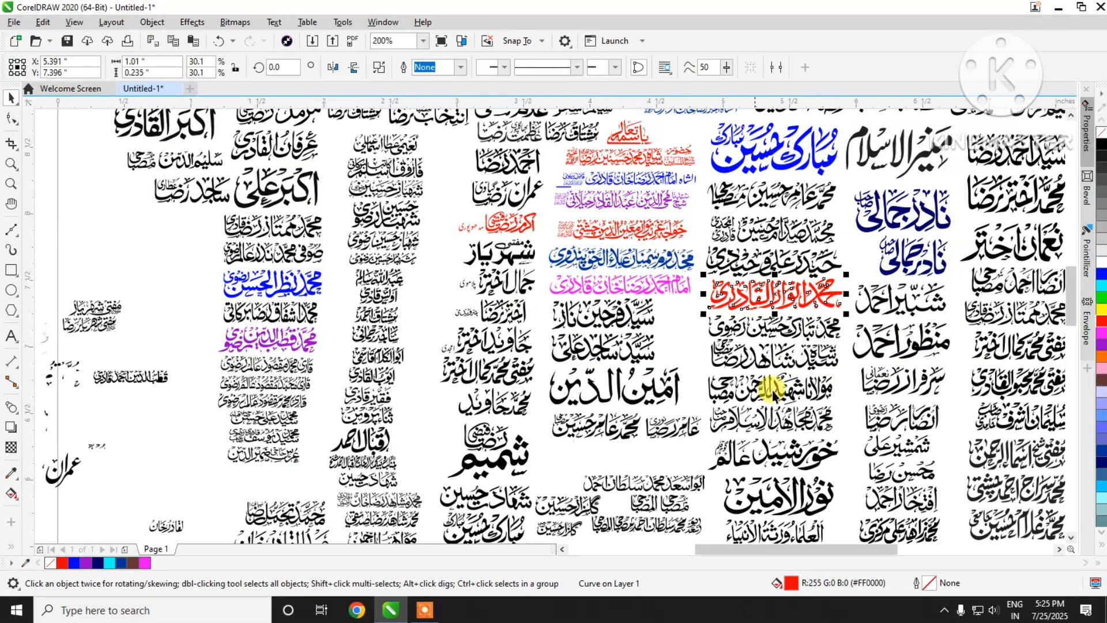
# Step: Fill the name two columns right of the last red one, roughly level with it, with blue #0000FF
pyautogui.scroll(-2, 480, 313)
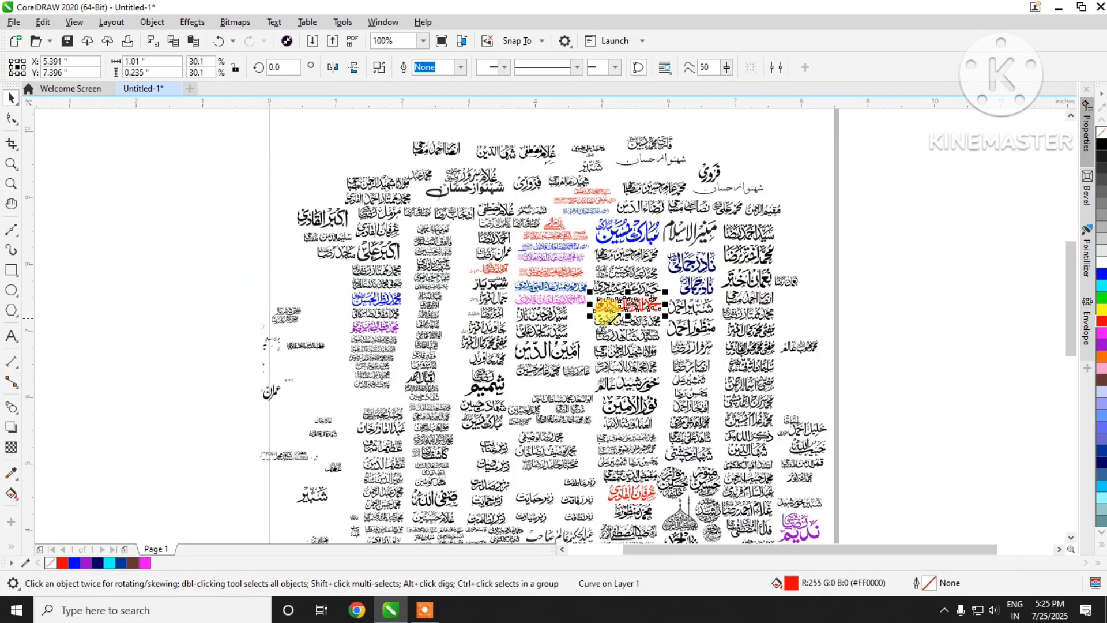
pyautogui.scroll(2, 797, 328)
pyautogui.scroll(2, 752, 332)
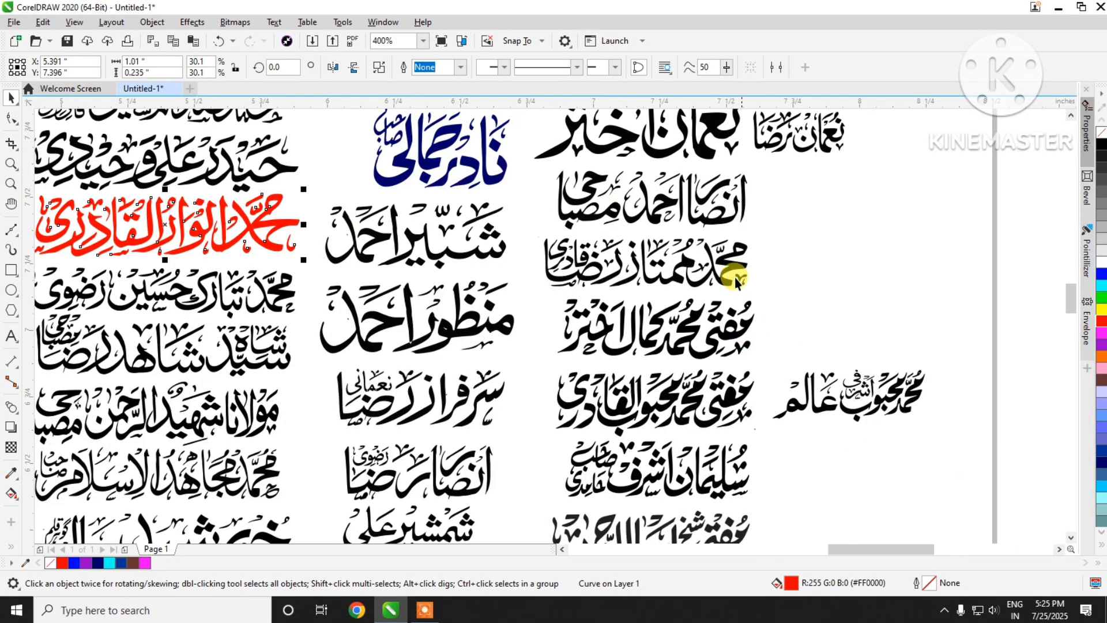
pyautogui.click(711, 222)
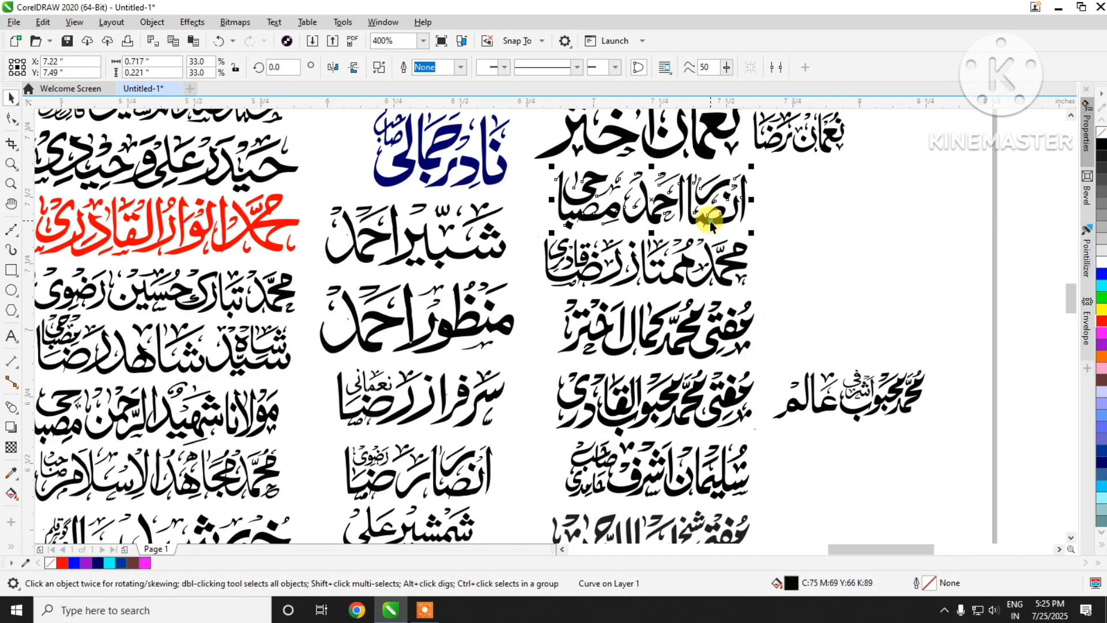
pyautogui.click(1102, 274)
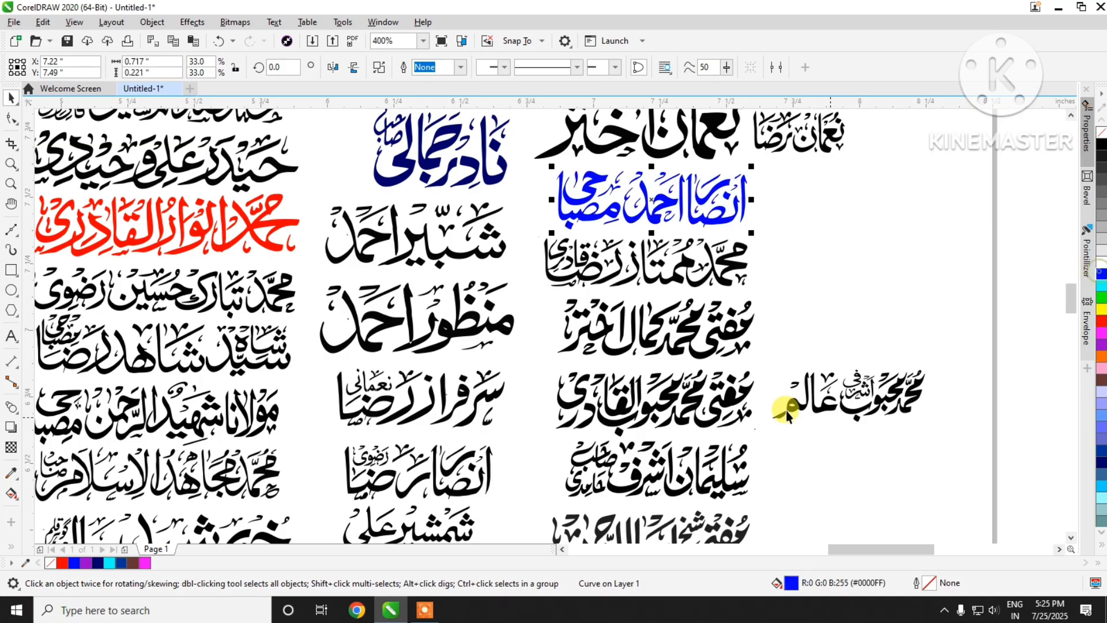
# Step: Try brown #663333 on the name three lines below the blue one and settle on dark blue #003399 for its fill
pyautogui.click(716, 413)
pyautogui.click(1102, 385)
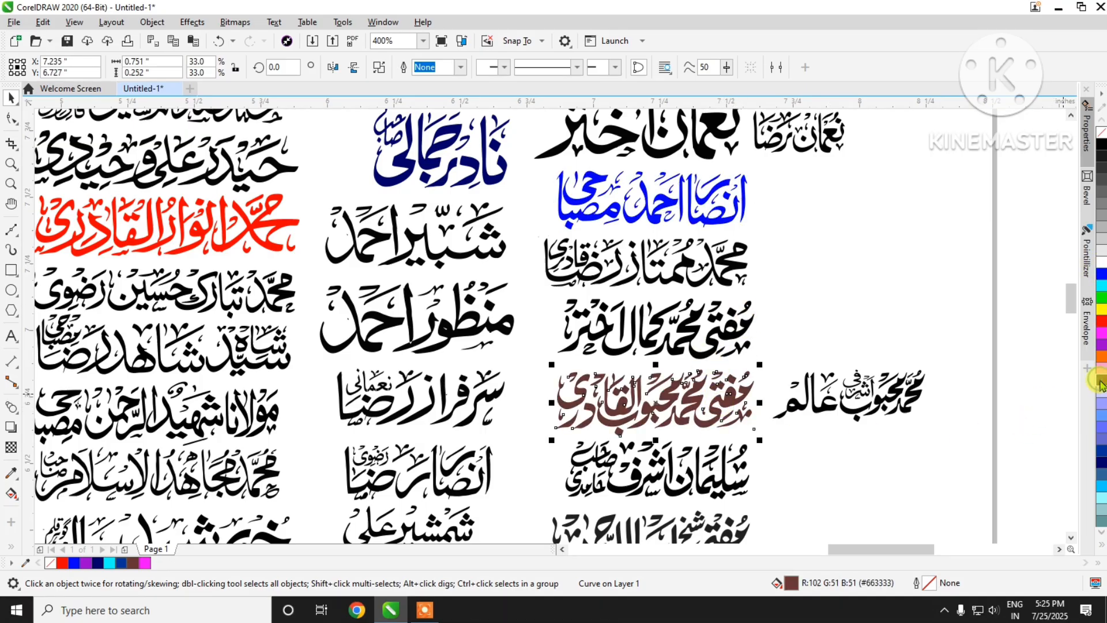
pyautogui.click(1102, 450)
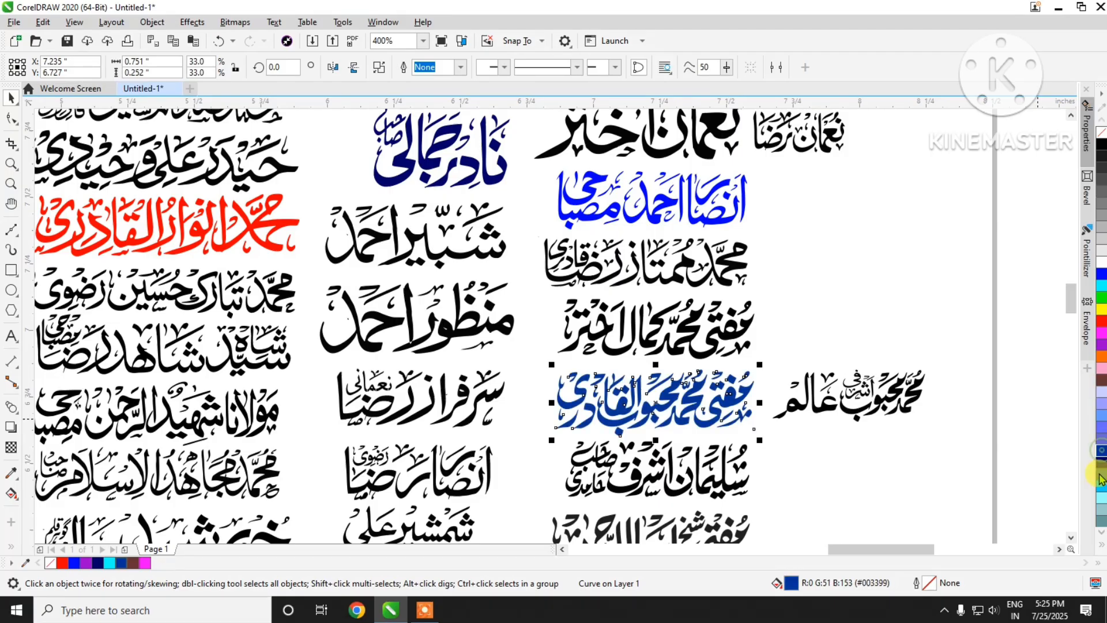
# Step: Fill the name three lines below the dark blue one in the same column with violet #9900FF from the expanded colour palette
pyautogui.scroll(-3, 716, 263)
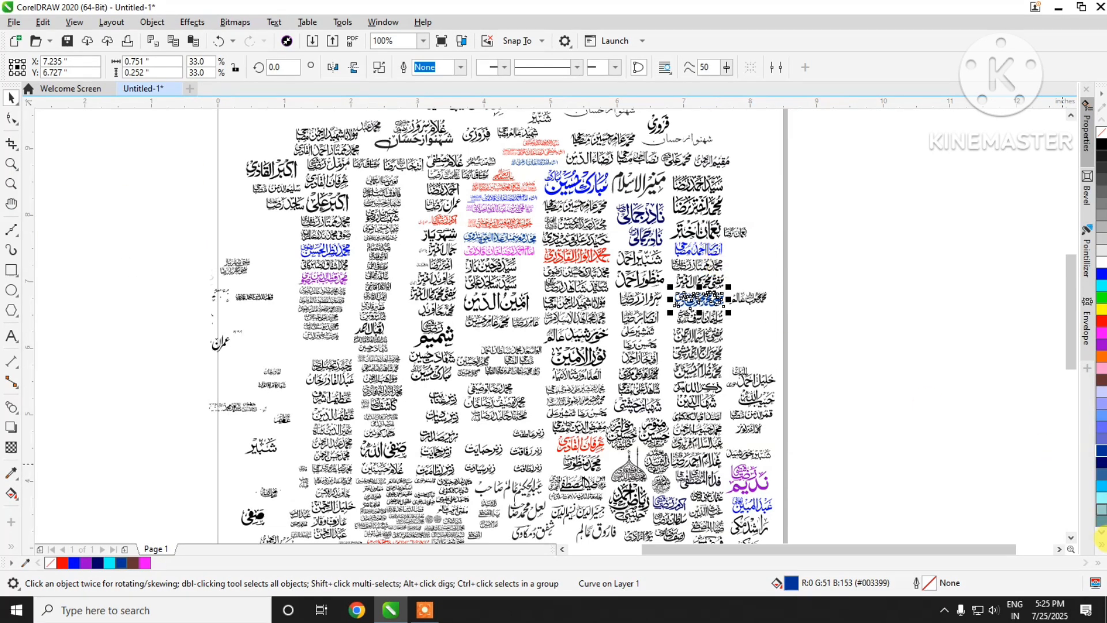
pyautogui.click(1103, 544)
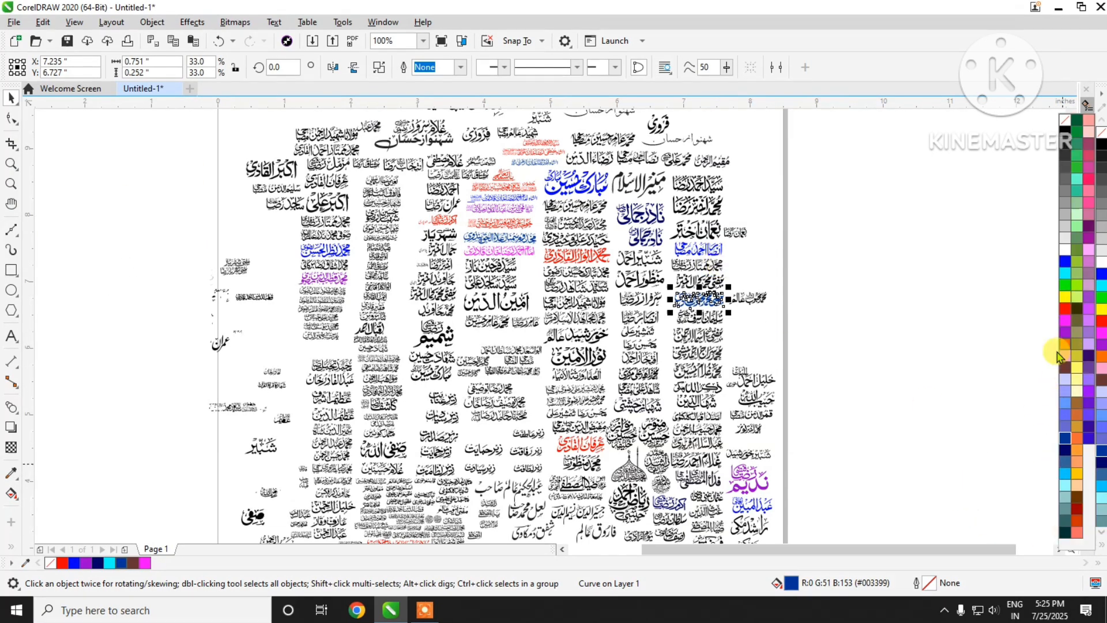
pyautogui.click(701, 355)
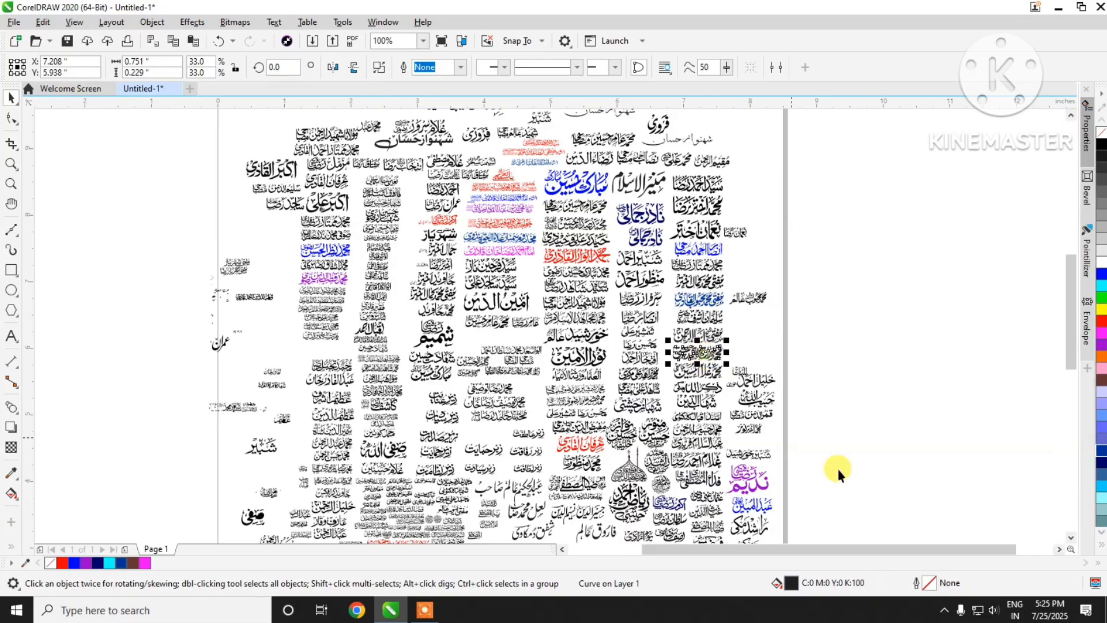
pyautogui.click(1102, 547)
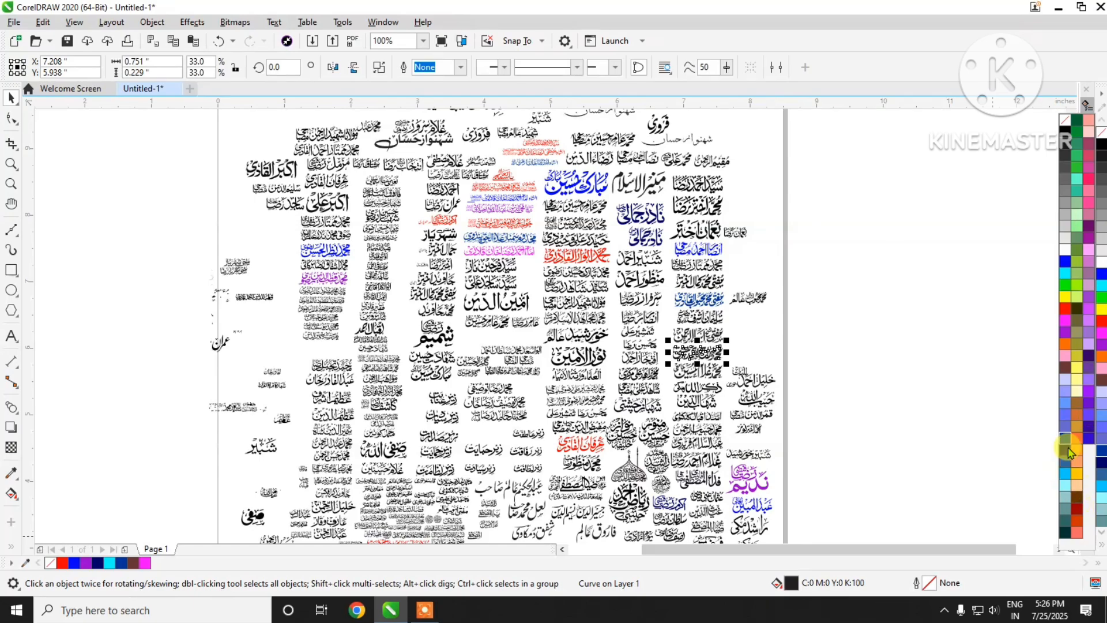
pyautogui.click(1088, 385)
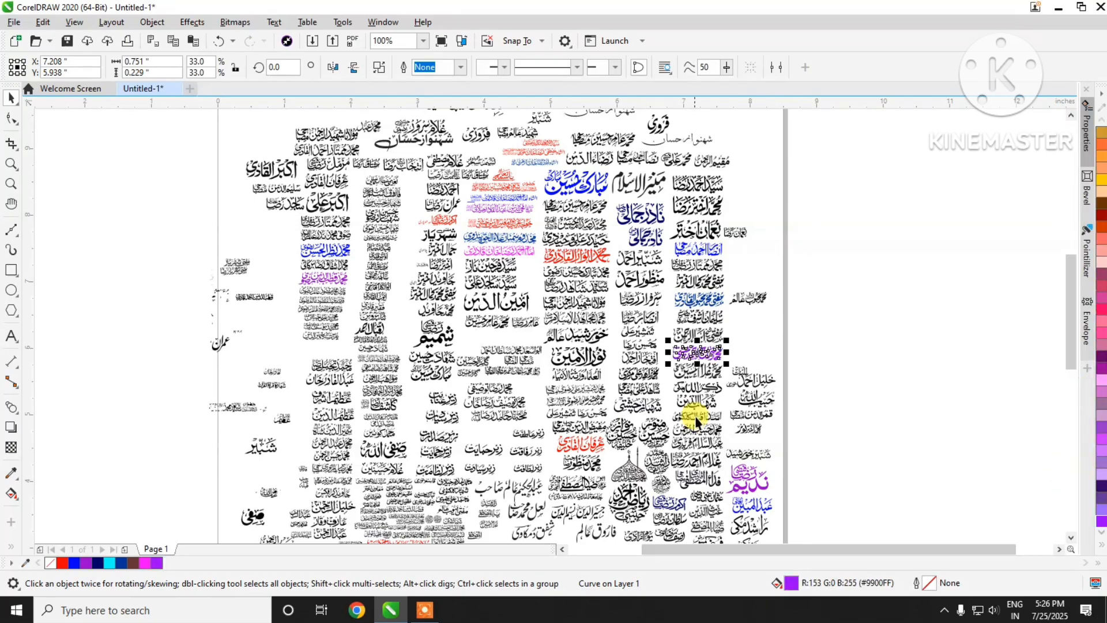
pyautogui.scroll(4, 731, 350)
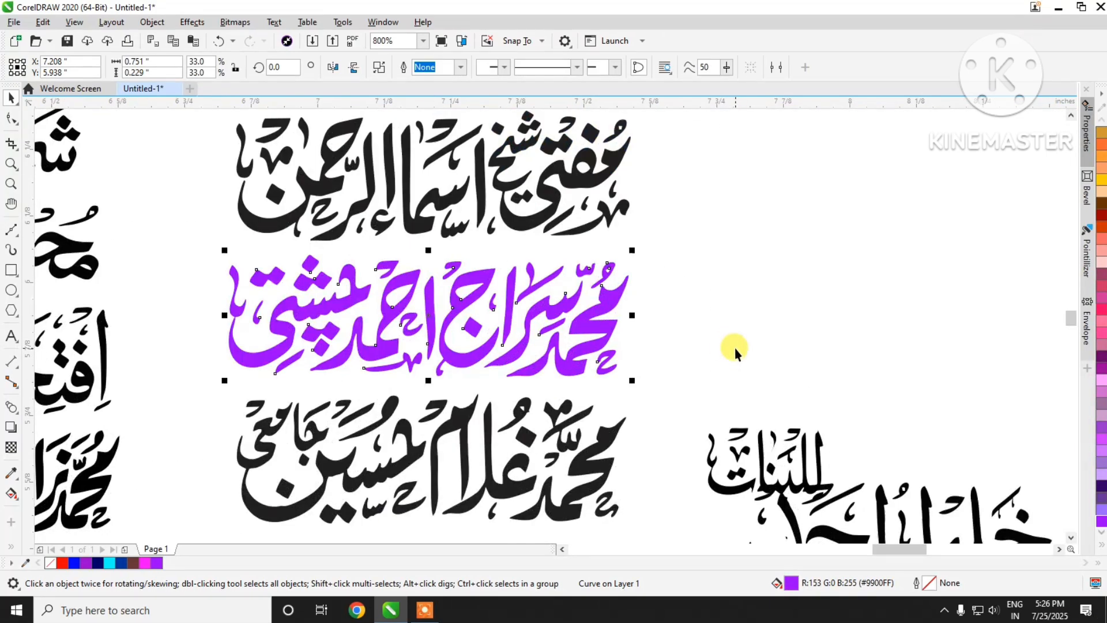
pyautogui.scroll(-4, 735, 351)
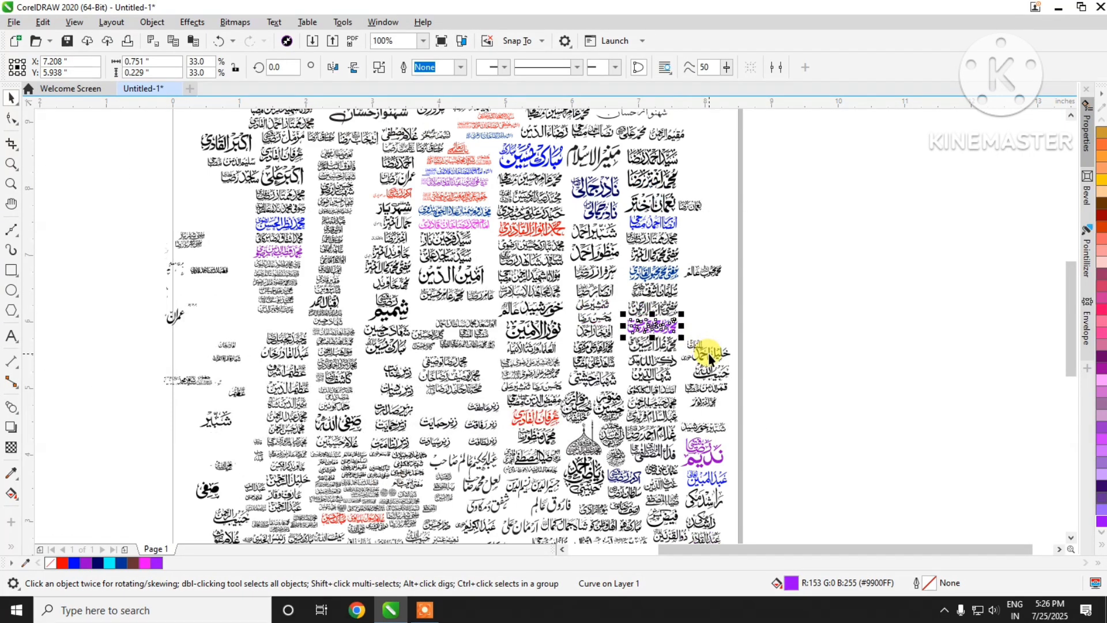
# Step: Try purple #660066 on the grouped circular calligraphy emblem at the lower end of the page and undo the fill
pyautogui.scroll(-1, 708, 356)
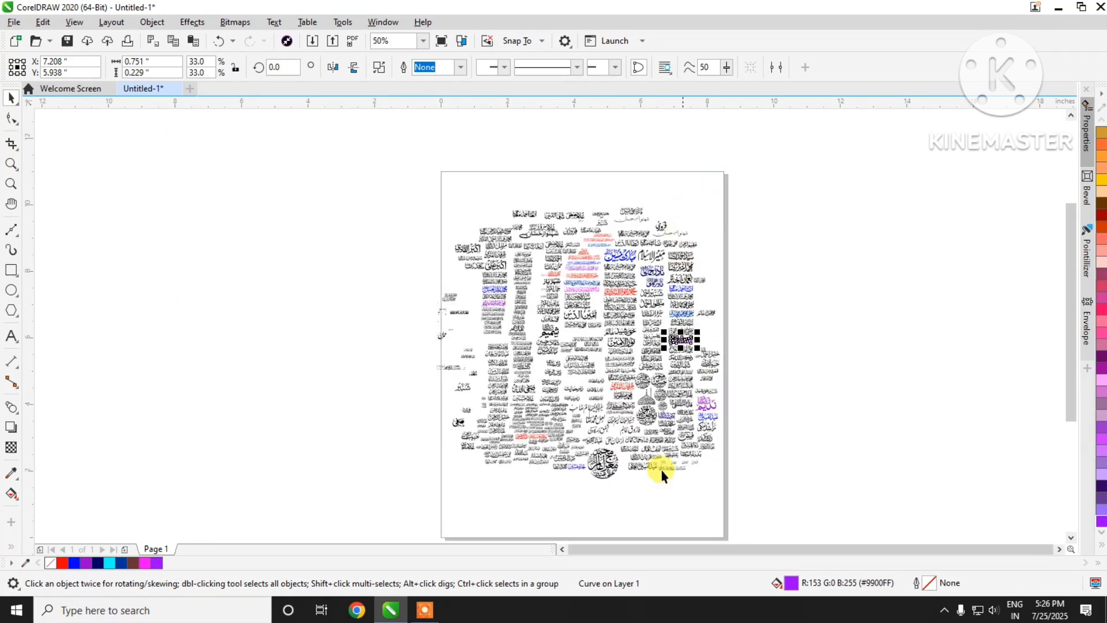
pyautogui.scroll(3, 661, 475)
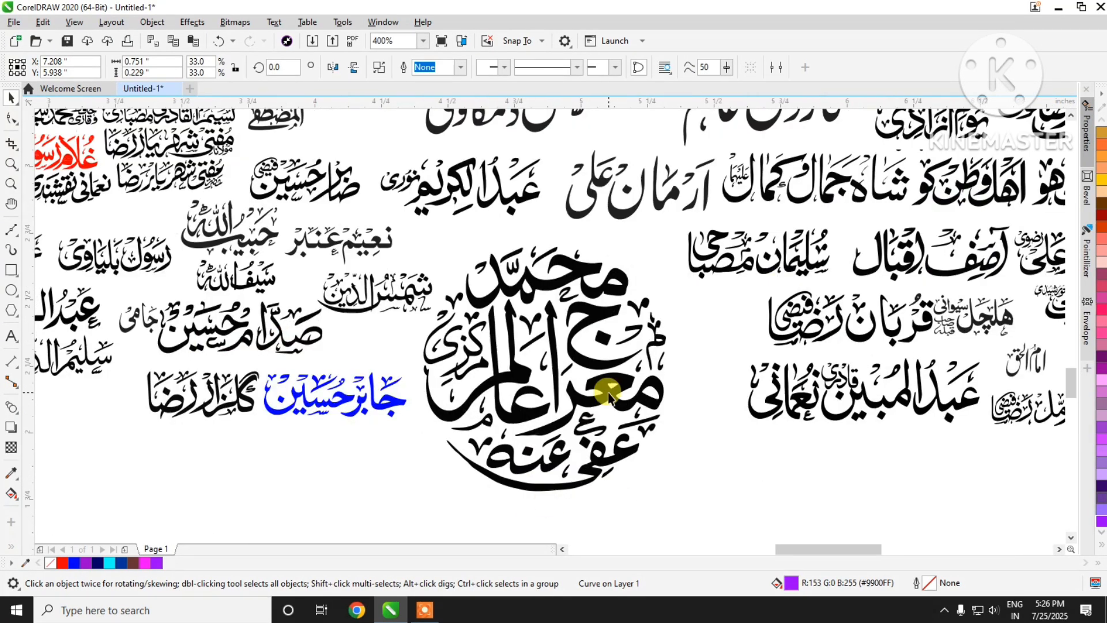
pyautogui.click(610, 397)
pyautogui.scroll(-1, 623, 277)
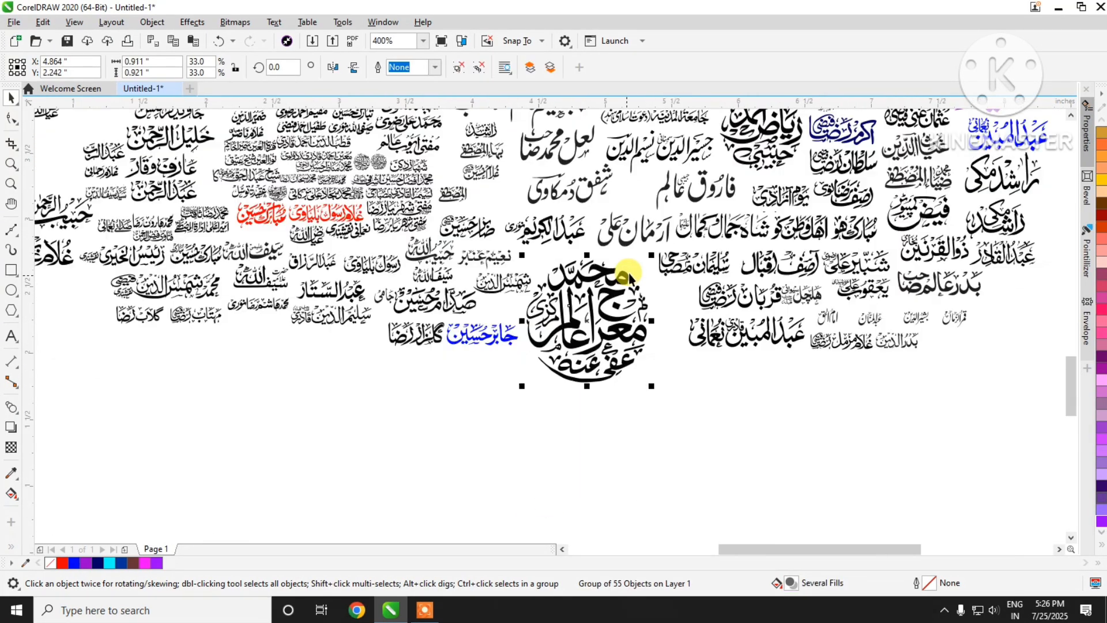
pyautogui.click(1102, 362)
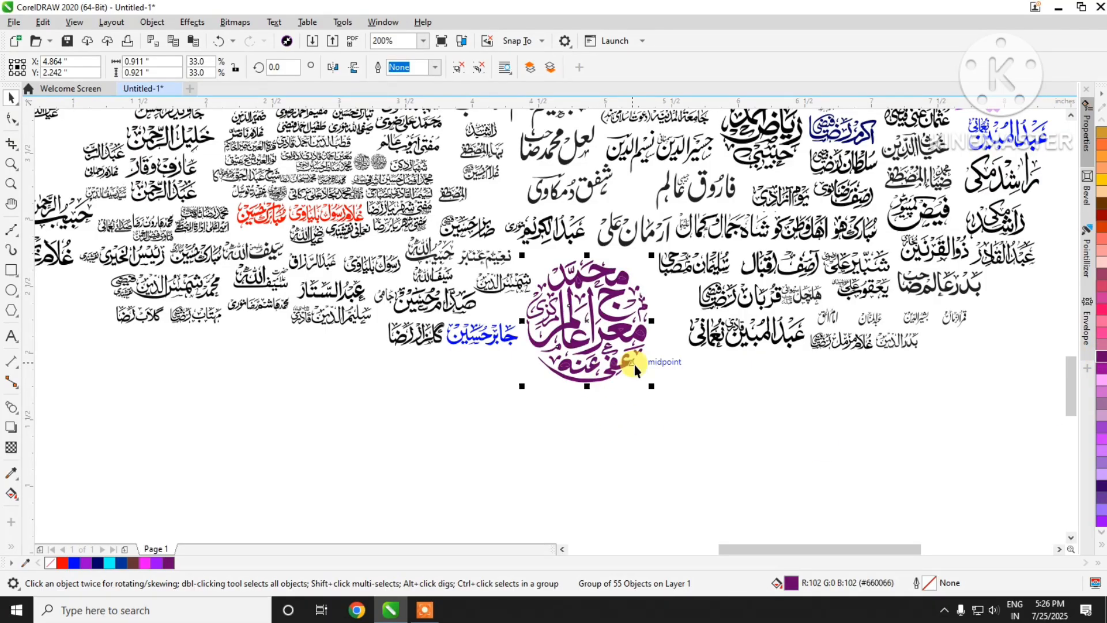
pyautogui.scroll(2, 641, 329)
pyautogui.scroll(-1, 642, 316)
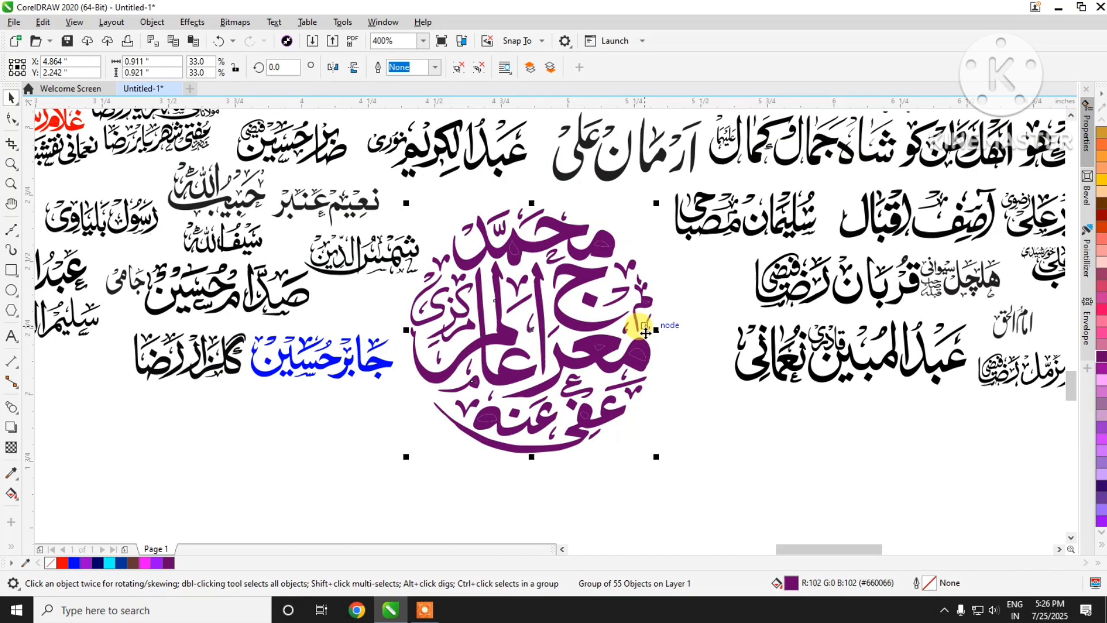
pyautogui.scroll(1, 638, 351)
pyautogui.scroll(-1, 646, 358)
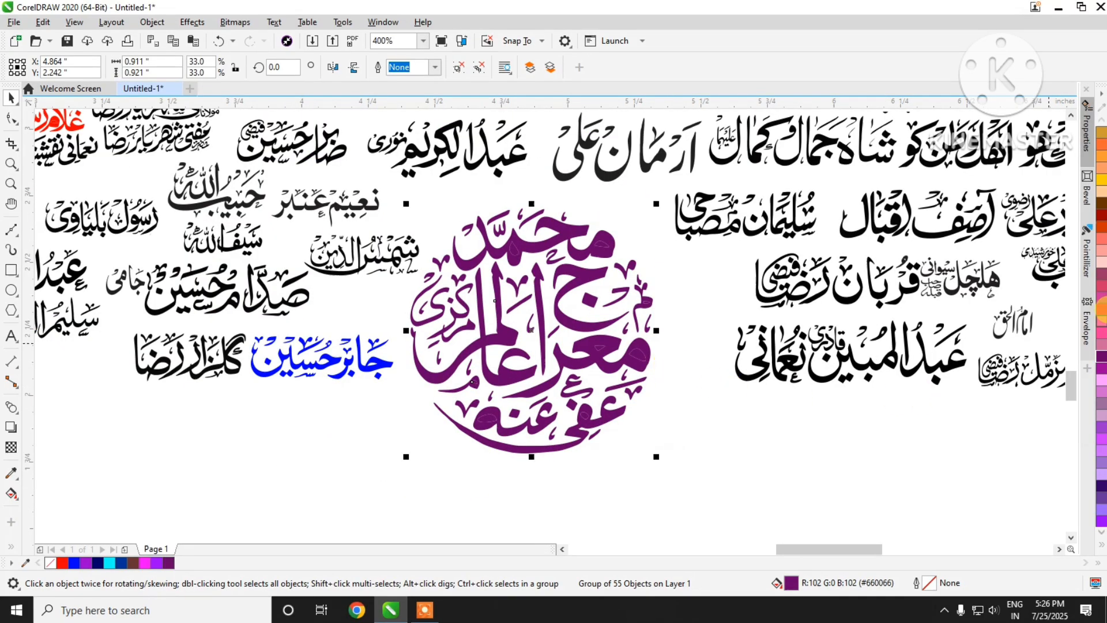
pyautogui.hotkey('ctrl', 'z')
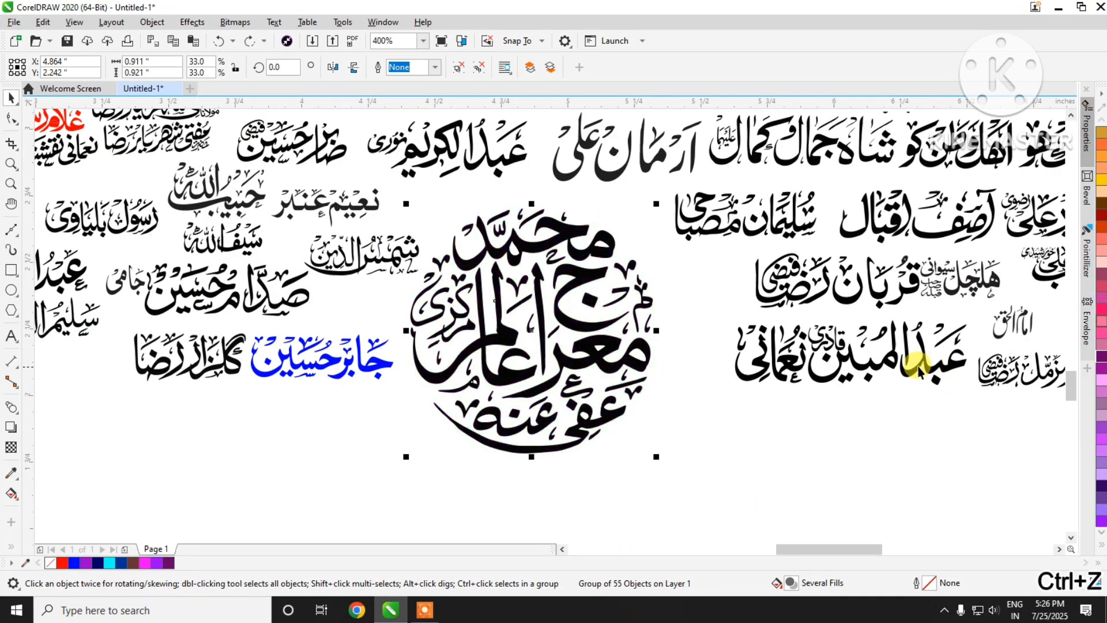
pyautogui.scroll(-1, 626, 355)
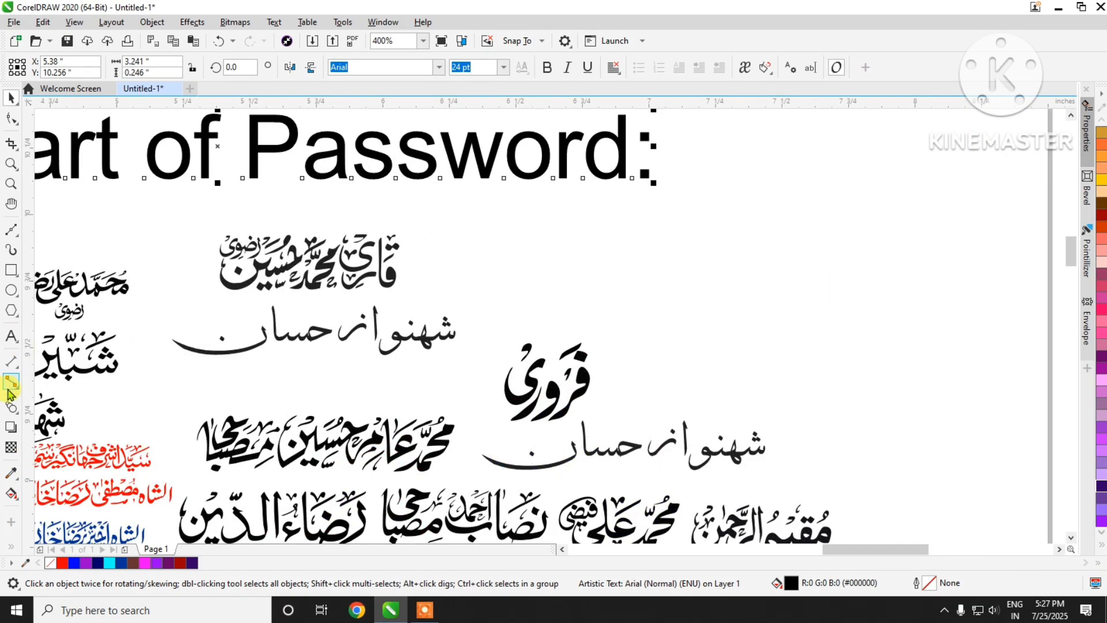
# Step: Append the second part of the password to its heading above the names and fill the digits with red #FF0000
pyautogui.click(11, 340)
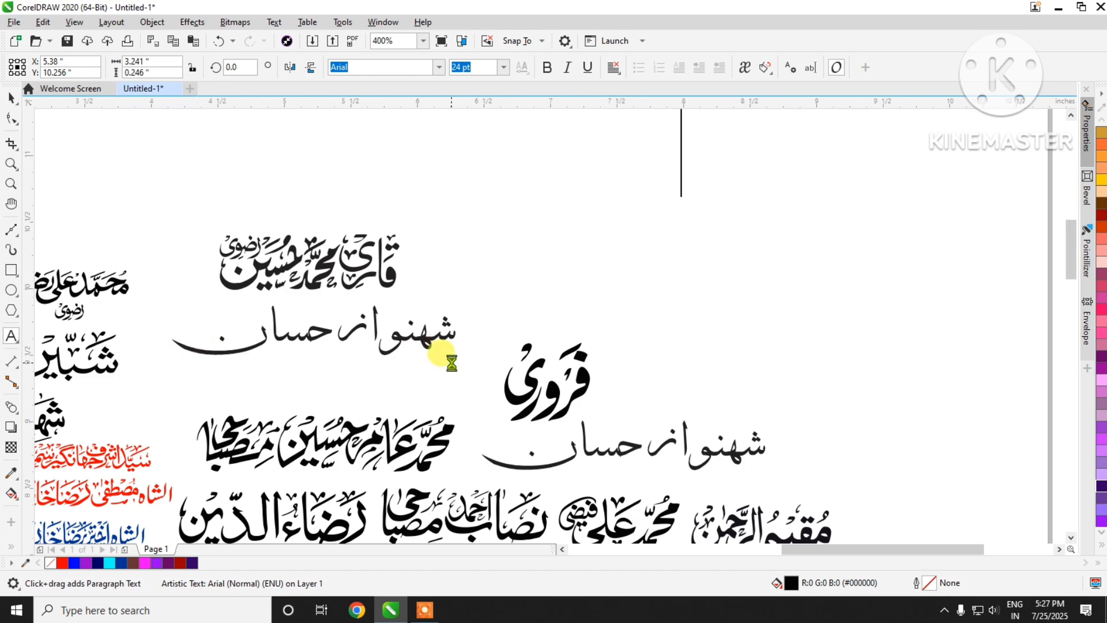
pyautogui.scroll(-2, 440, 358)
pyautogui.scroll(2, 544, 271)
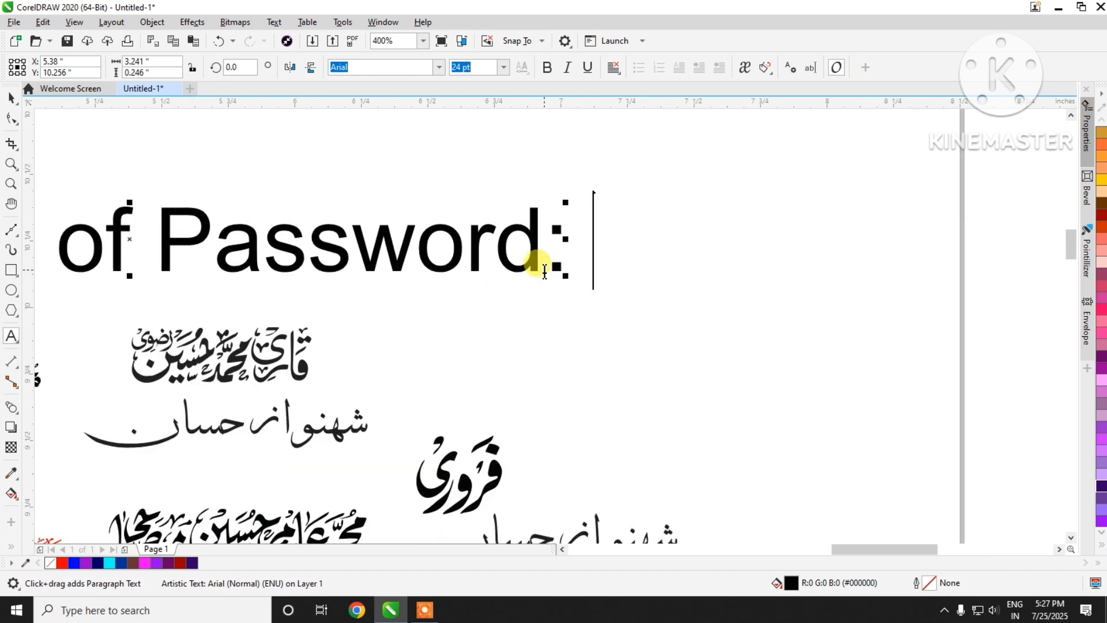
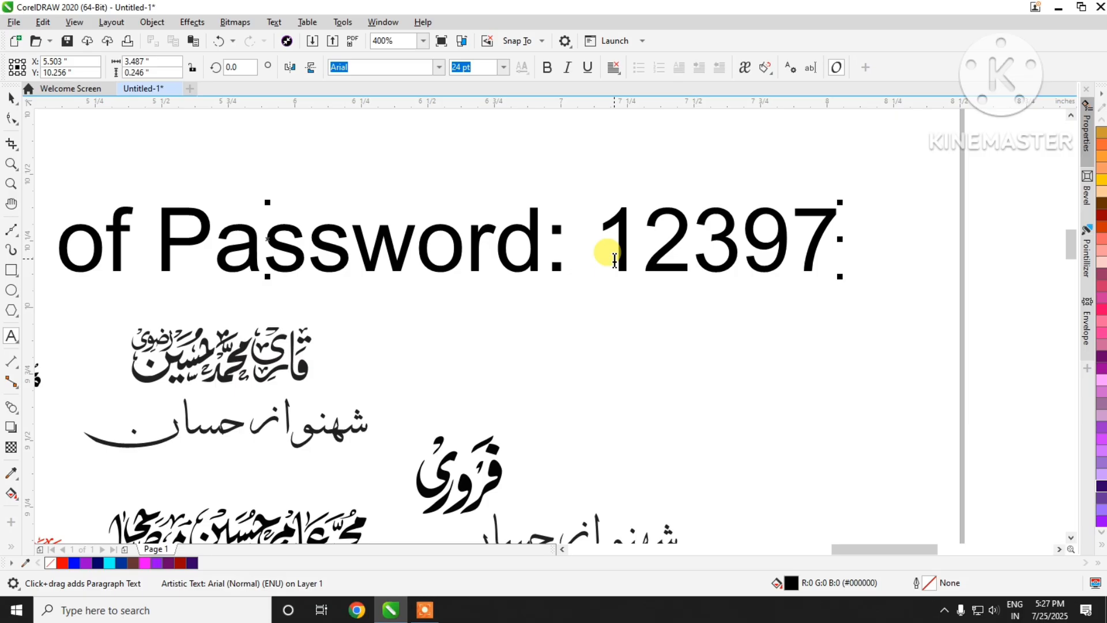
pyautogui.moveTo(600, 253); pyautogui.dragTo(915, 267)
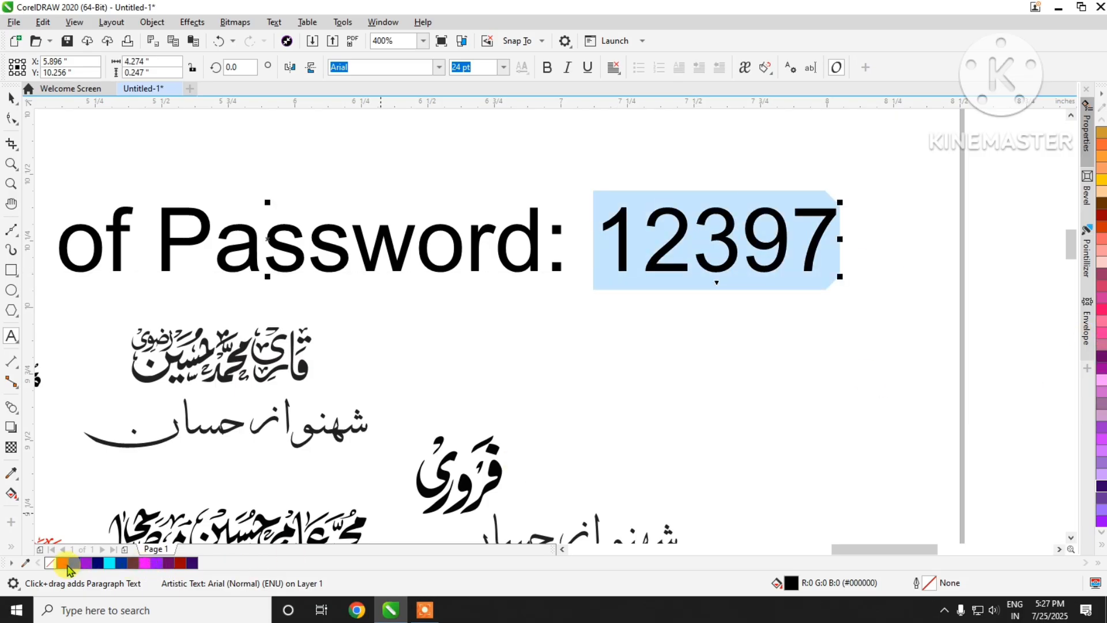
pyautogui.click(62, 563)
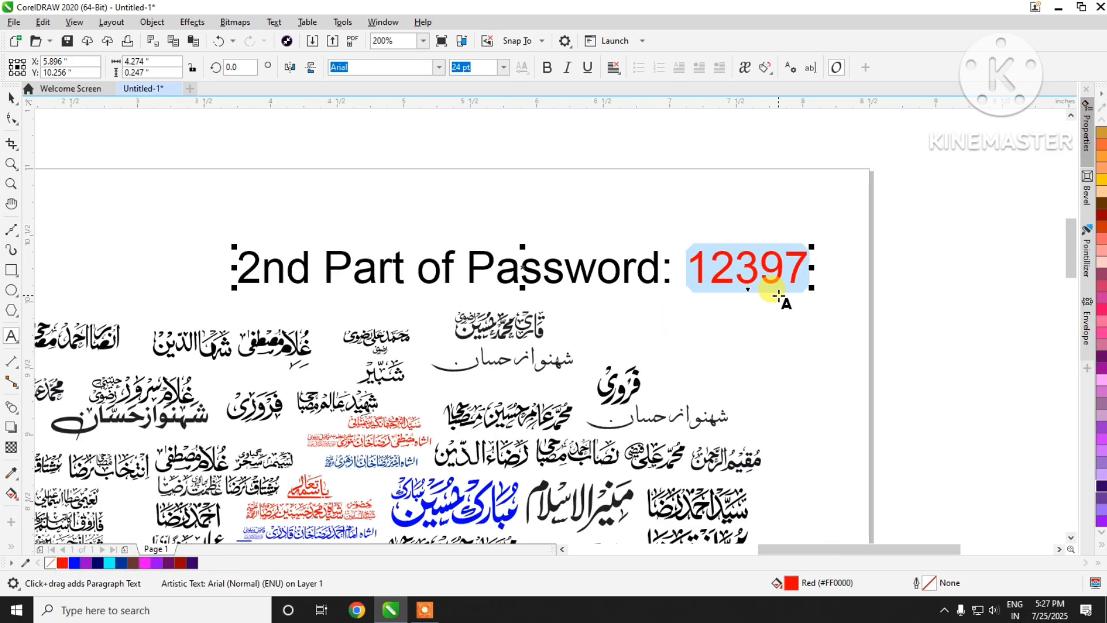
pyautogui.scroll(-1, 774, 289)
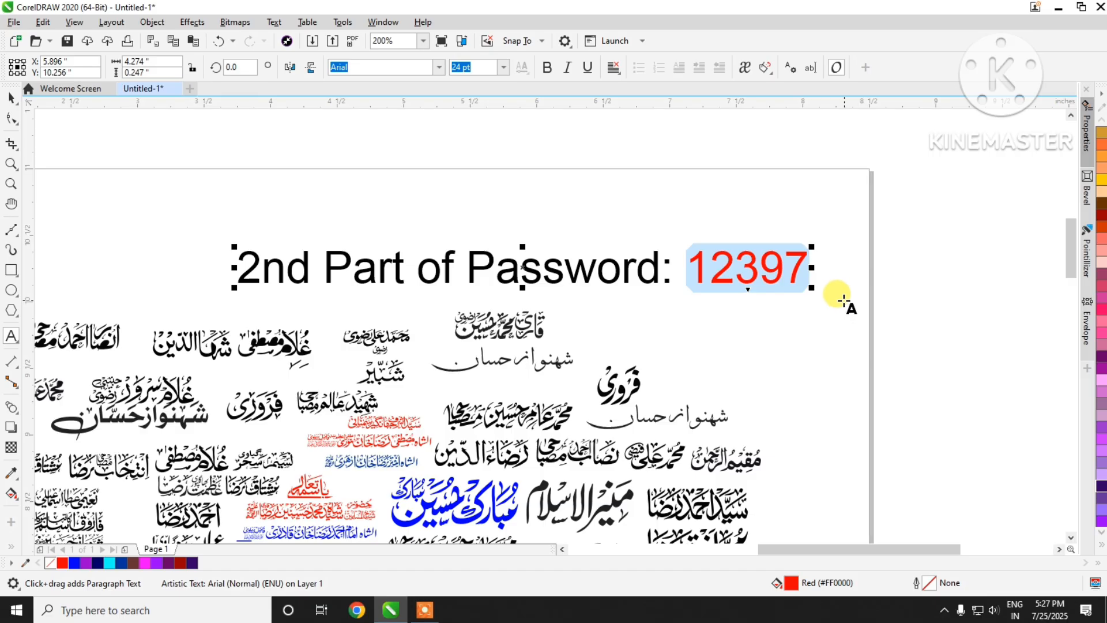
# Step: Delete the red password digits and the remaining heading text from above the names
pyautogui.scroll(-2, 844, 300)
pyautogui.press('BackSpace')
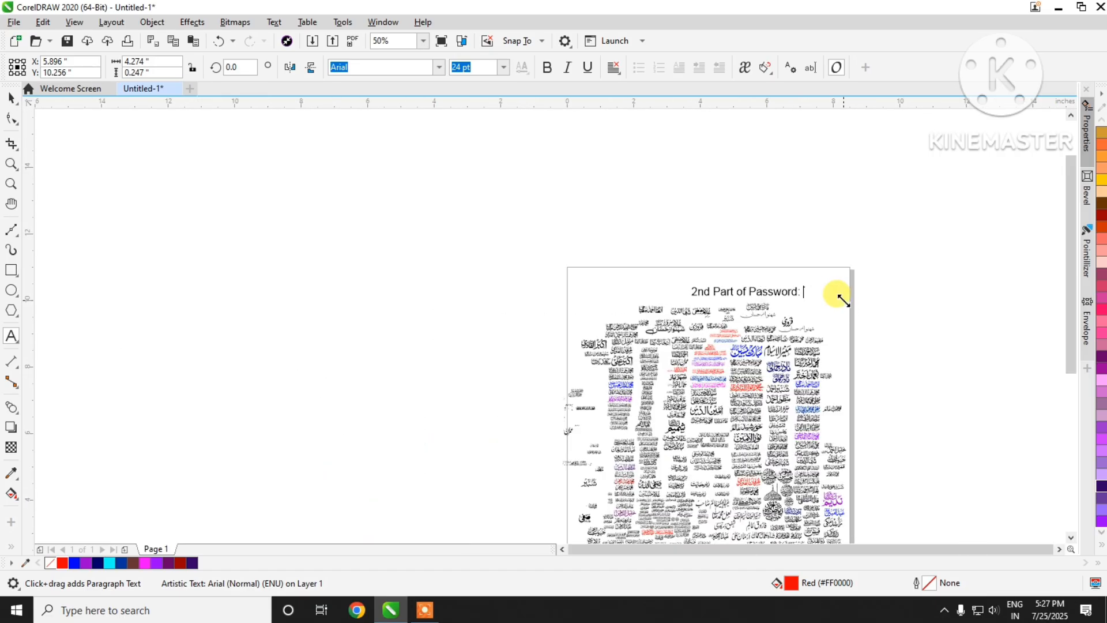
pyautogui.click(10, 100)
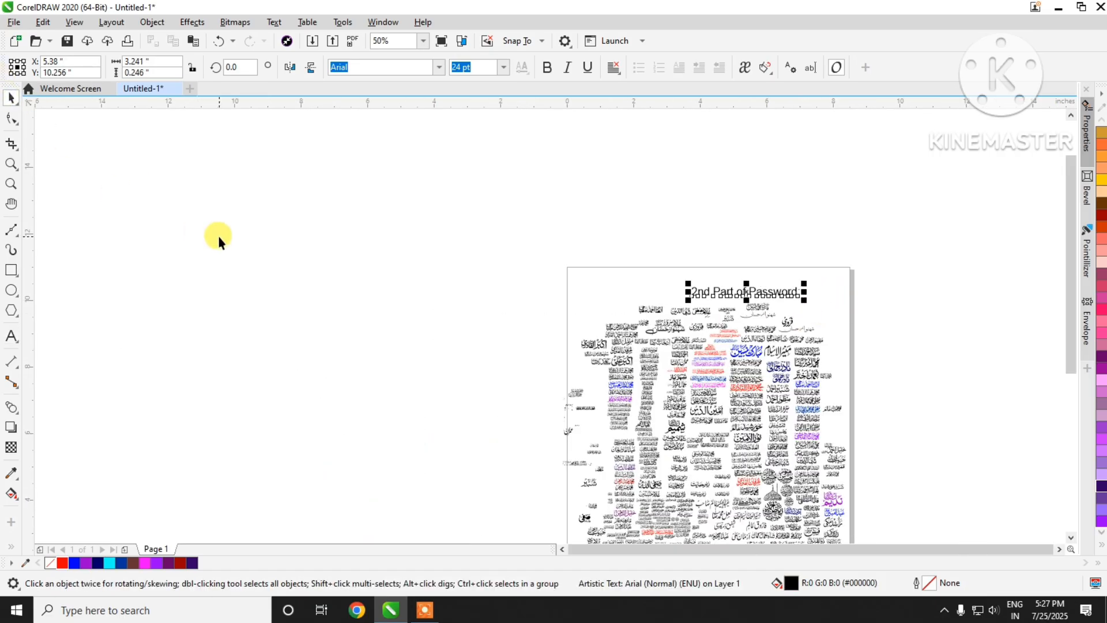
pyautogui.click(259, 255)
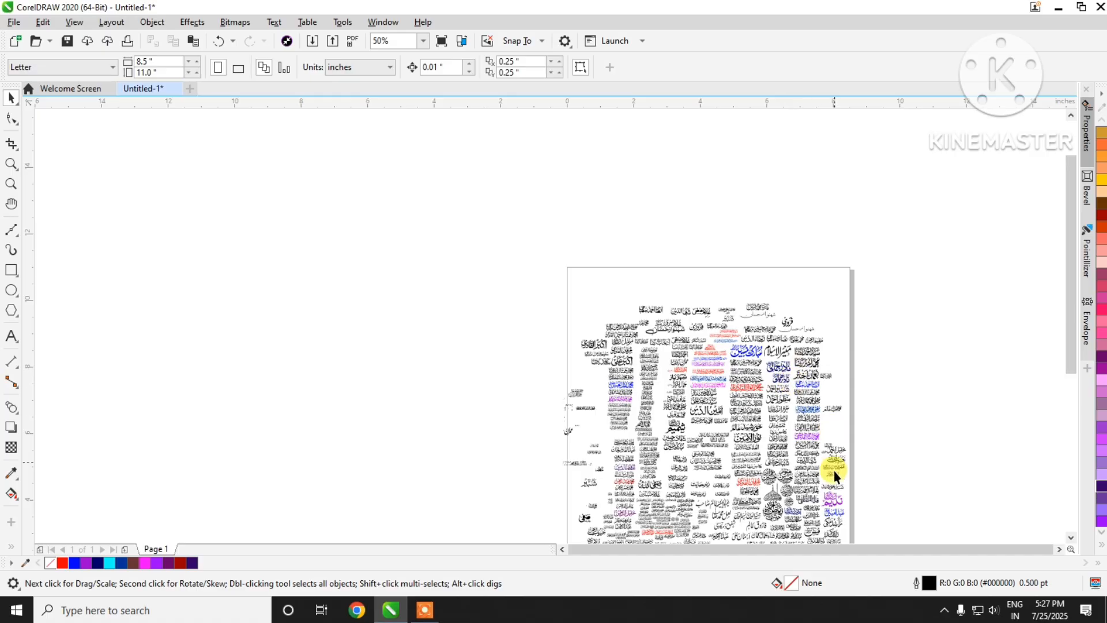
# Step: Try purple #660066 on the second name in the small group along the page's right edge and settle on pink #FF0066
pyautogui.scroll(2, 870, 507)
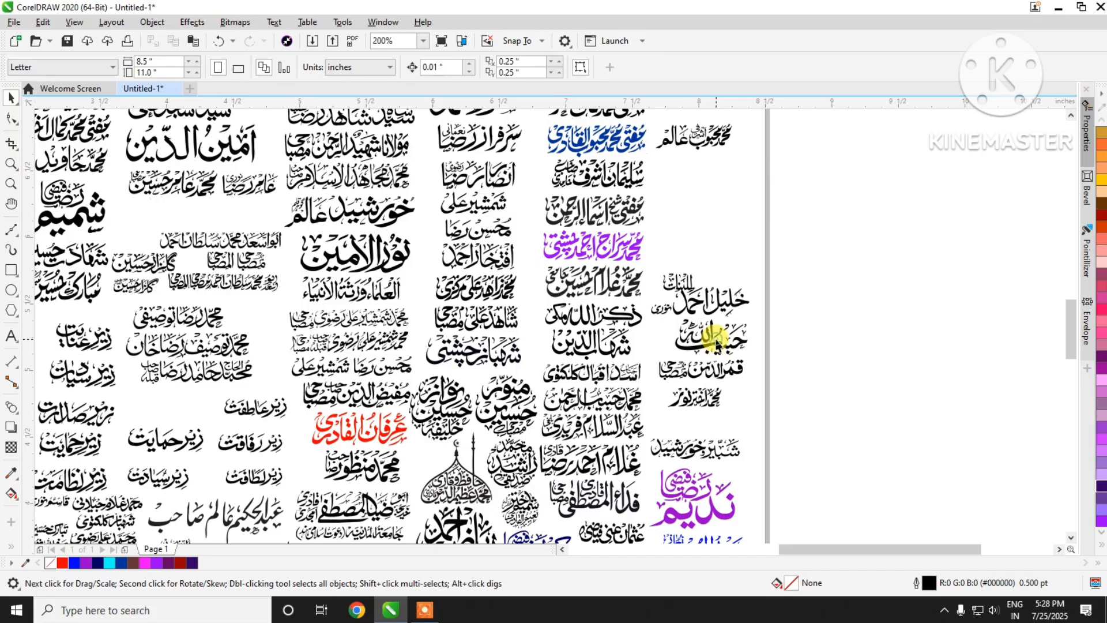
pyautogui.click(697, 344)
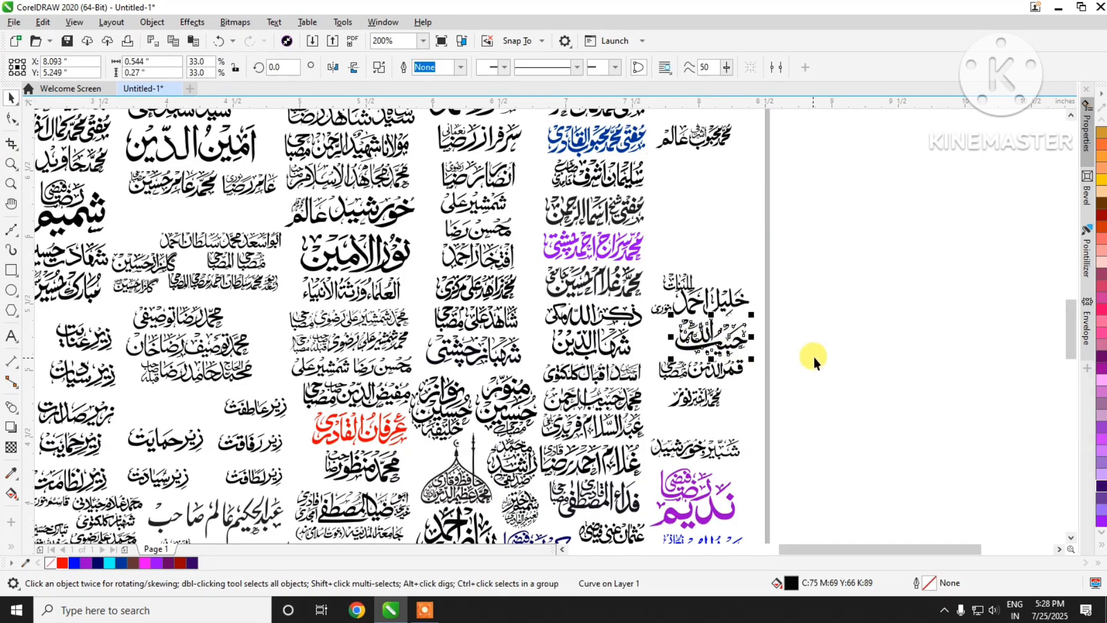
pyautogui.click(1100, 360)
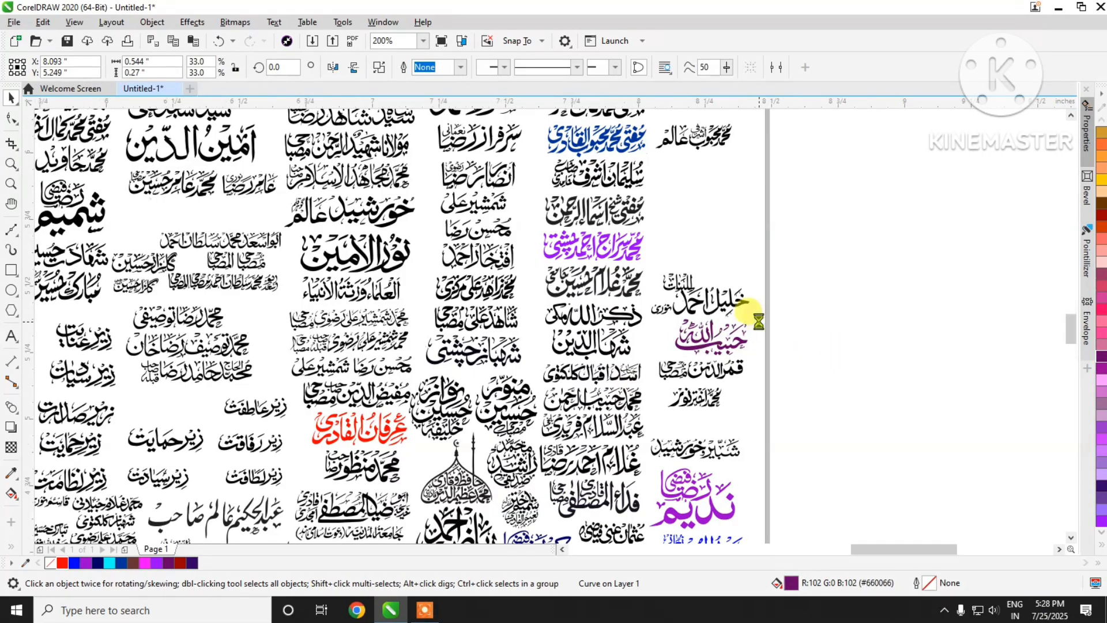
pyautogui.scroll(2, 757, 314)
pyautogui.click(1102, 316)
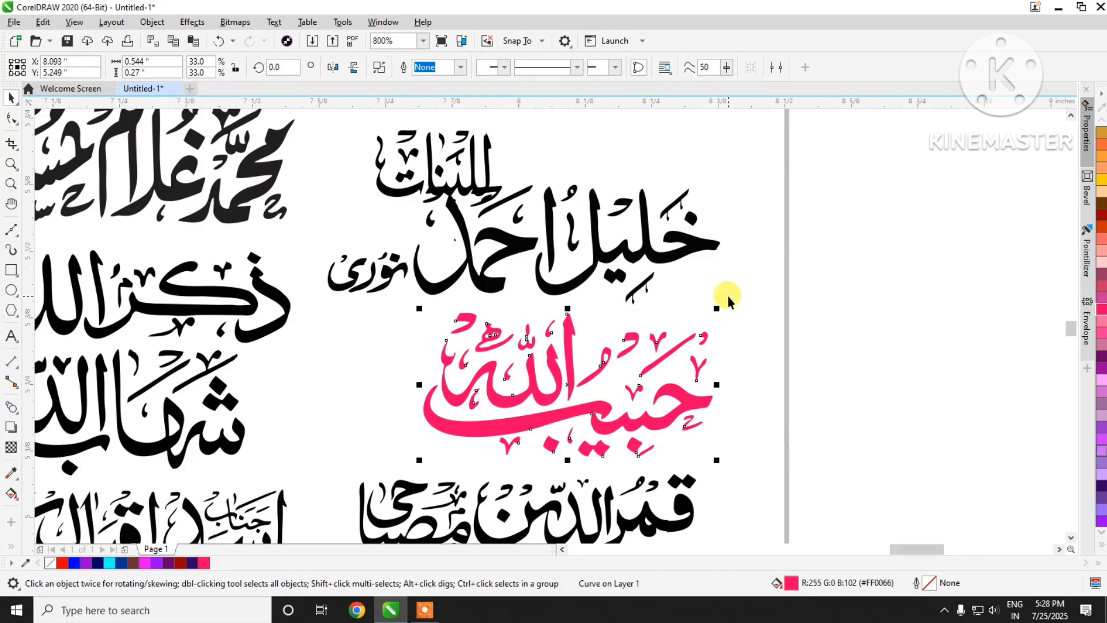
pyautogui.scroll(-2, 728, 296)
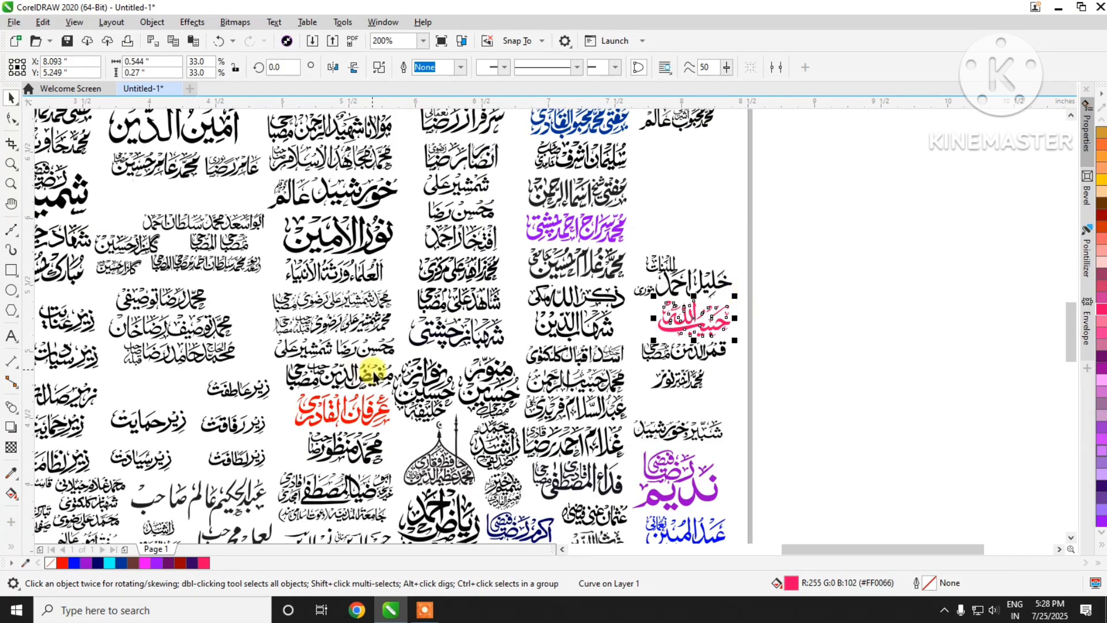
# Step: Examine the coloured and black names in the upper part of the page, including the thin-stroked lettering, for clean edges
pyautogui.scroll(-3, 371, 371)
pyautogui.scroll(1, 452, 358)
pyautogui.scroll(2, 416, 247)
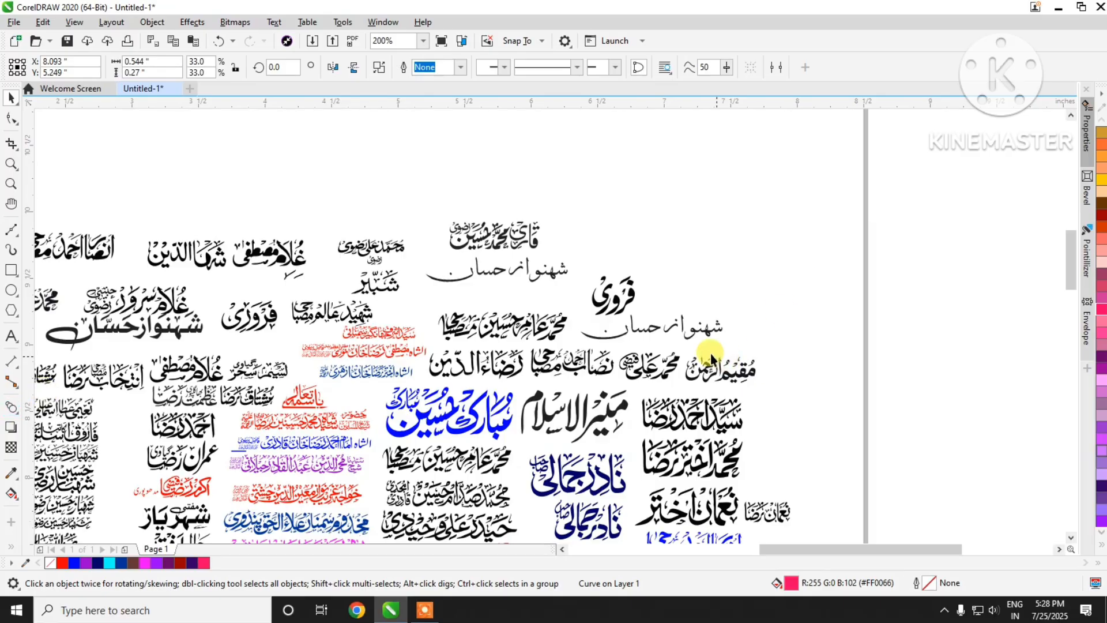
pyautogui.scroll(1, 708, 338)
pyautogui.scroll(1, 715, 337)
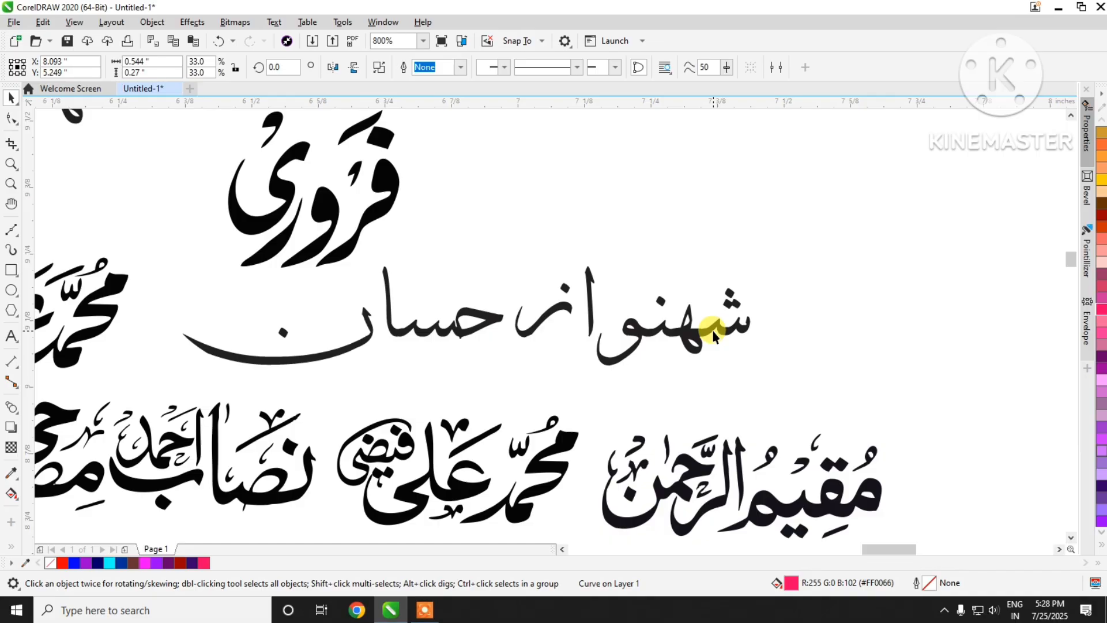
pyautogui.scroll(-2, 714, 337)
pyautogui.scroll(-1, 714, 337)
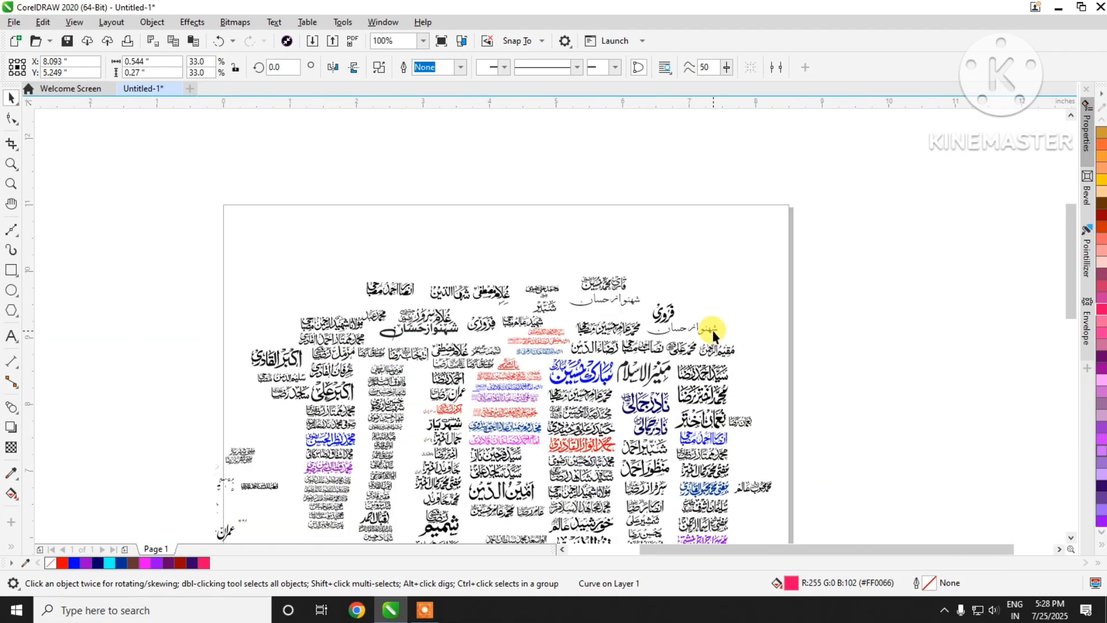
pyautogui.scroll(1, 321, 512)
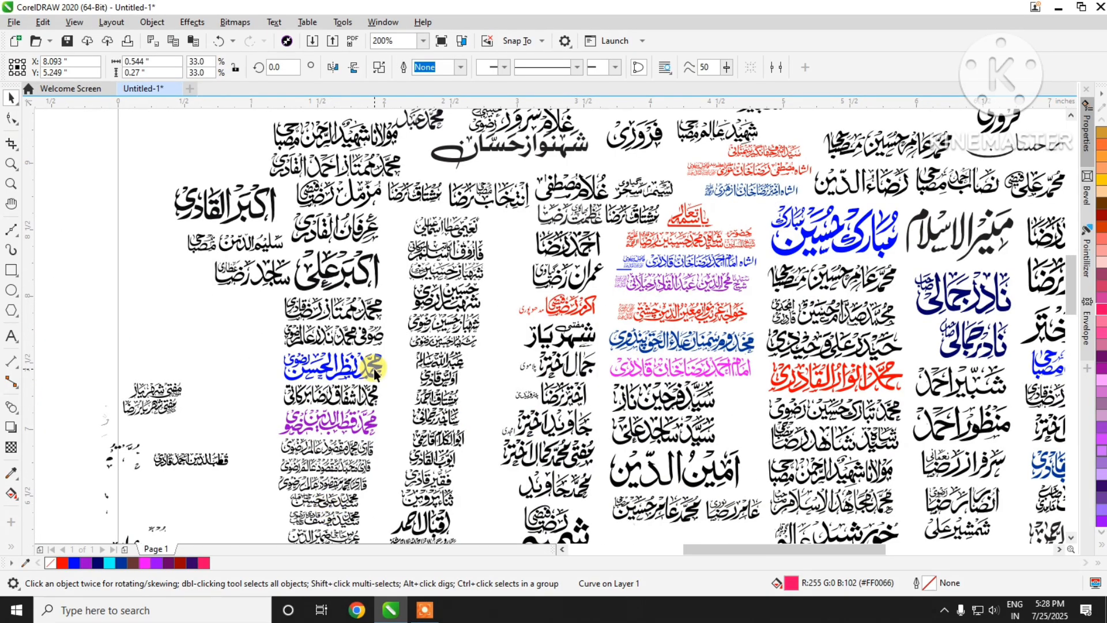